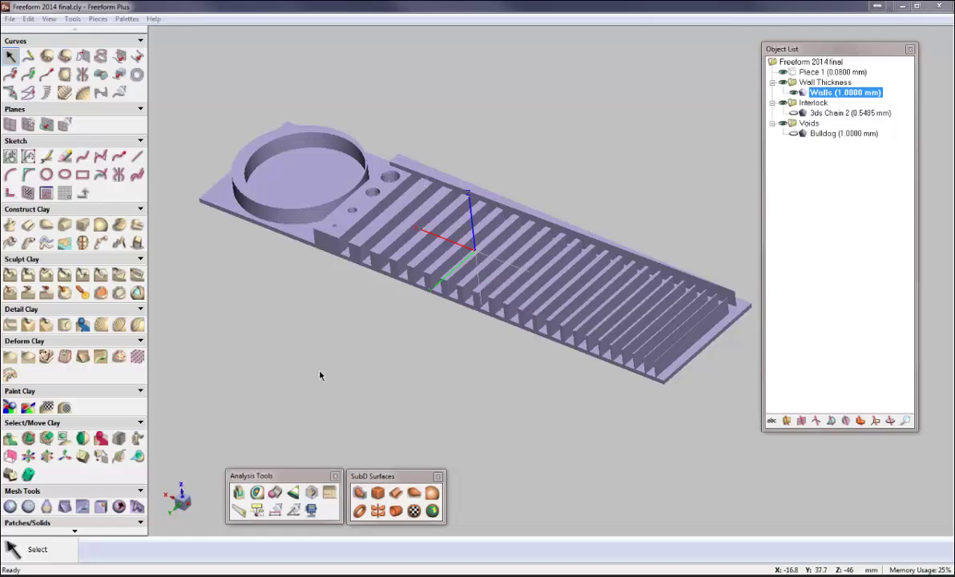
Set the 3D printer in the program options to Projet 460 (CJP).
{"action": "left_click", "coordinate": [279, 6]}
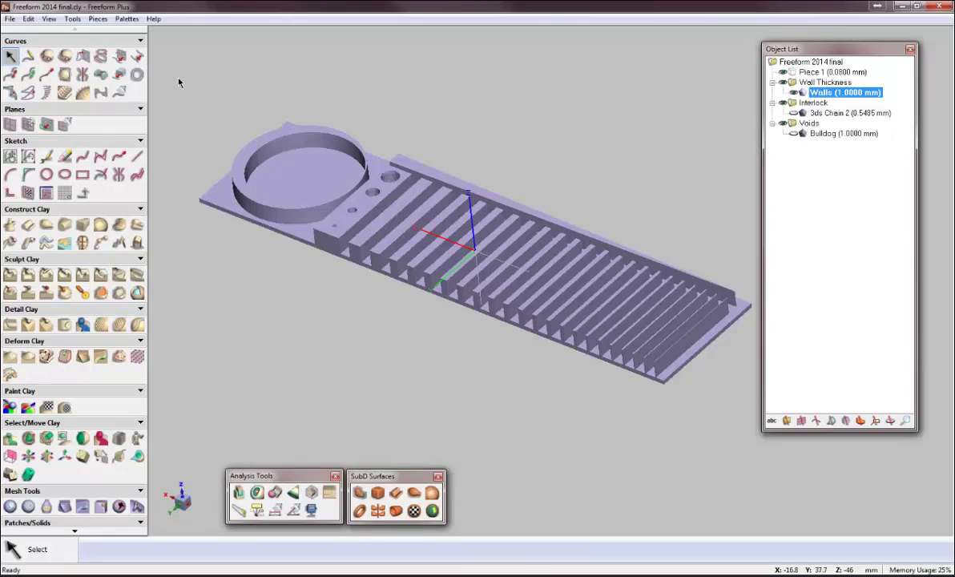
{"action": "left_click", "coordinate": [75, 21]}
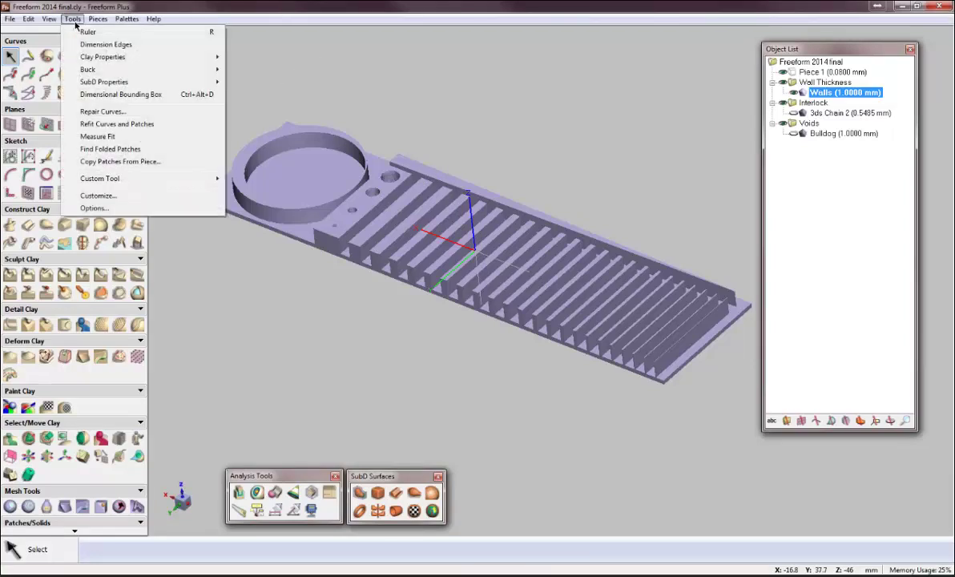
{"action": "left_click", "coordinate": [90, 207]}
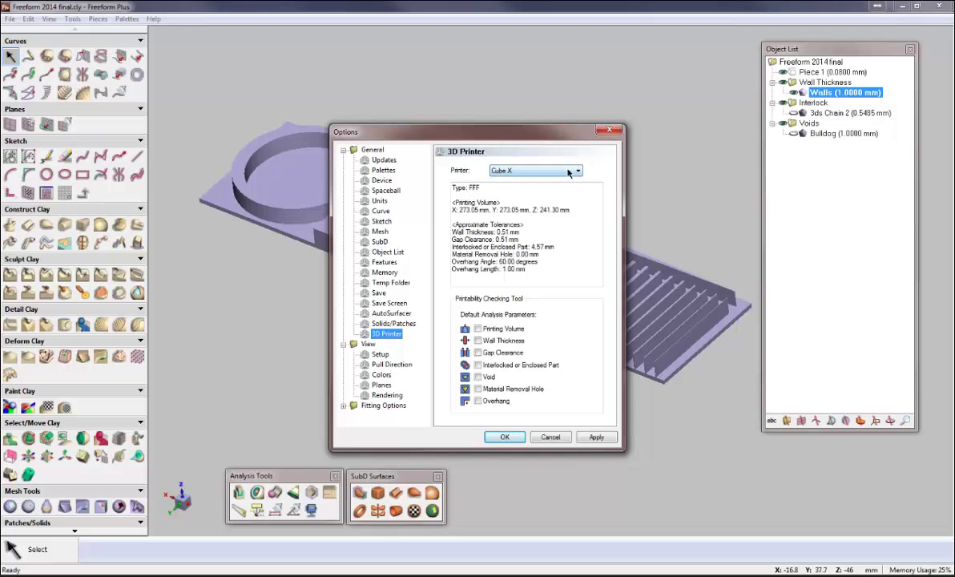
{"action": "left_click", "coordinate": [568, 172]}
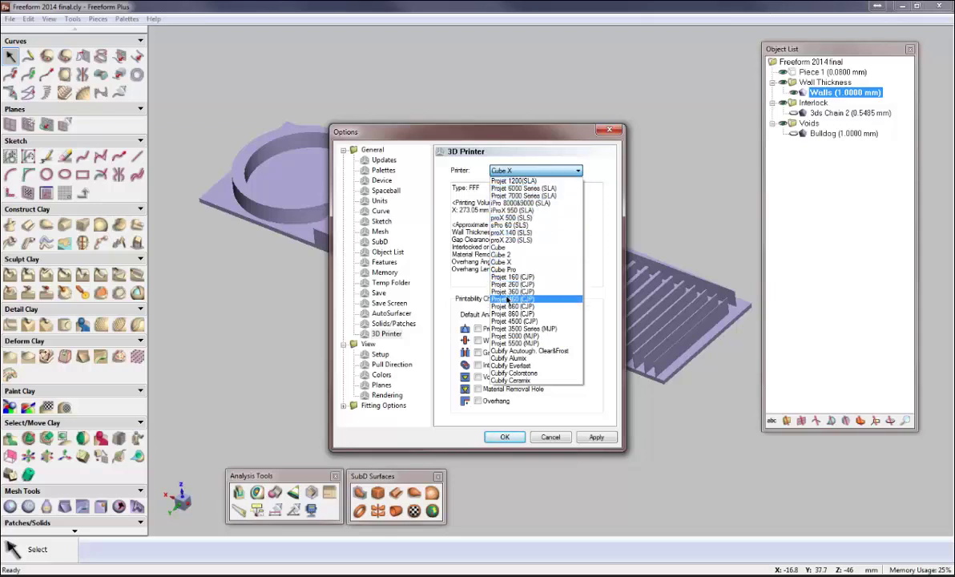
{"action": "left_click", "coordinate": [498, 300]}
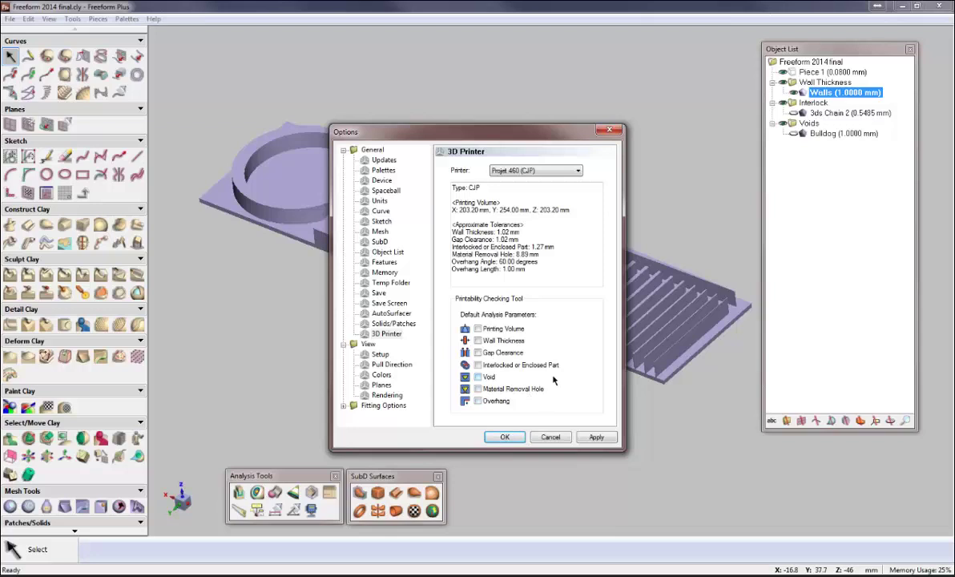
{"action": "left_click", "coordinate": [529, 171]}
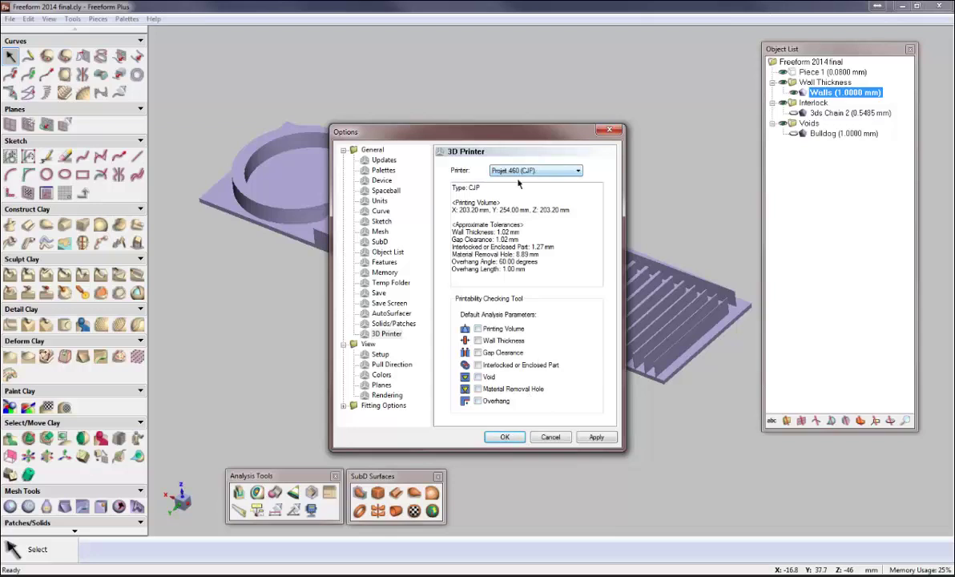
{"action": "left_click", "coordinate": [505, 437]}
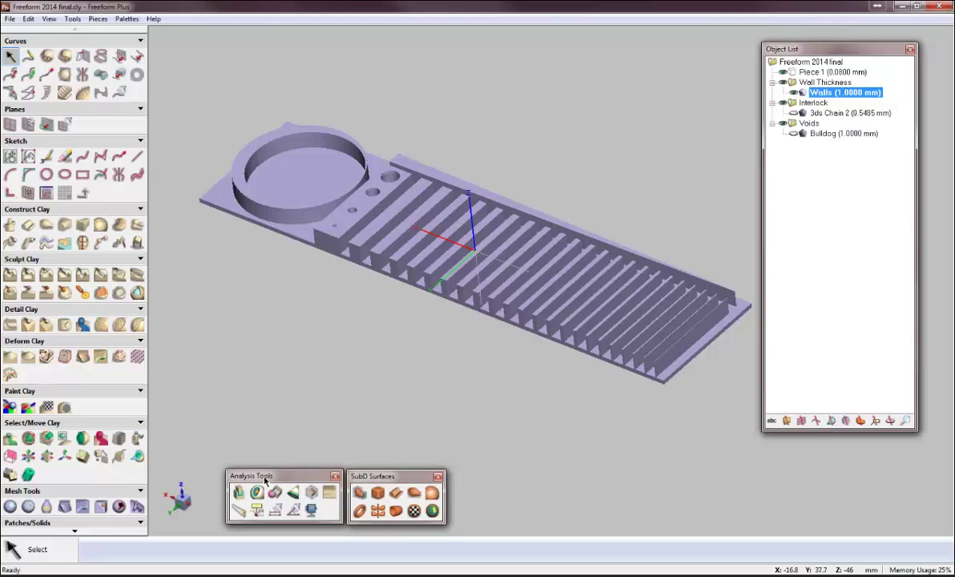
Run the Wall Thickness printability check on the Walls piece, inspect the highlighted areas from several sides, and clear the analysis.
{"action": "left_click", "coordinate": [311, 511]}
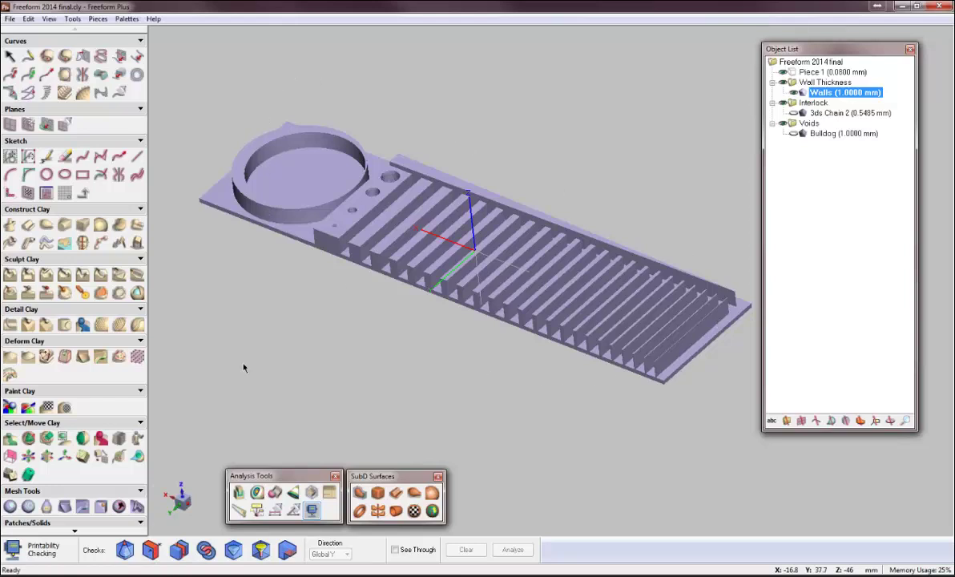
{"action": "left_click", "coordinate": [153, 550]}
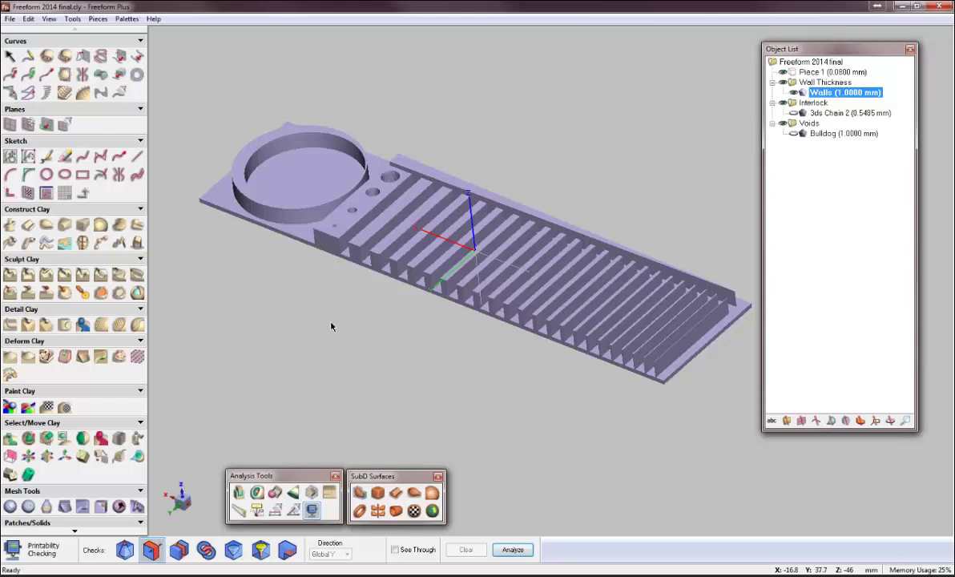
{"action": "left_click", "coordinate": [524, 551]}
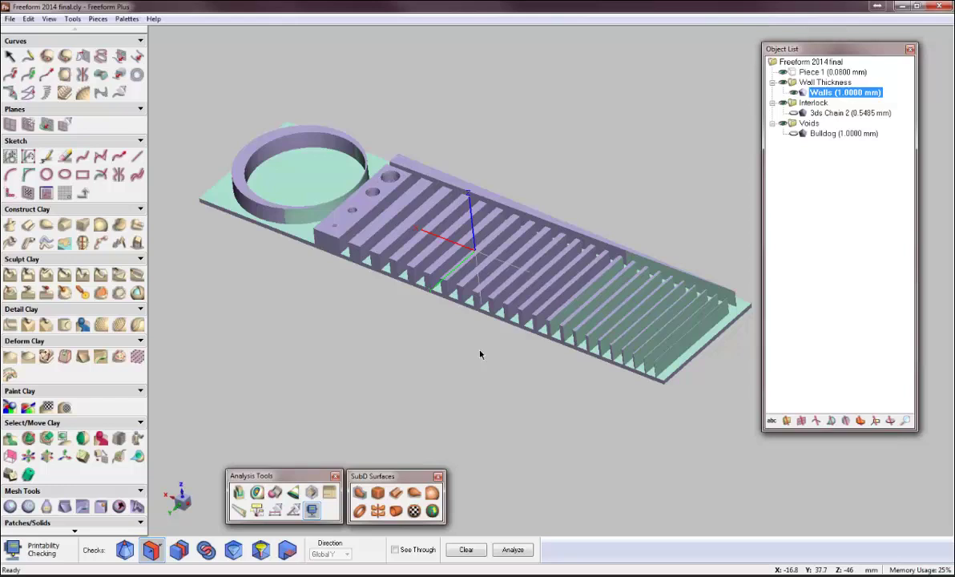
{"action": "middle_click_drag", "start_coordinate": [473, 352], "coordinate": [589, 200]}
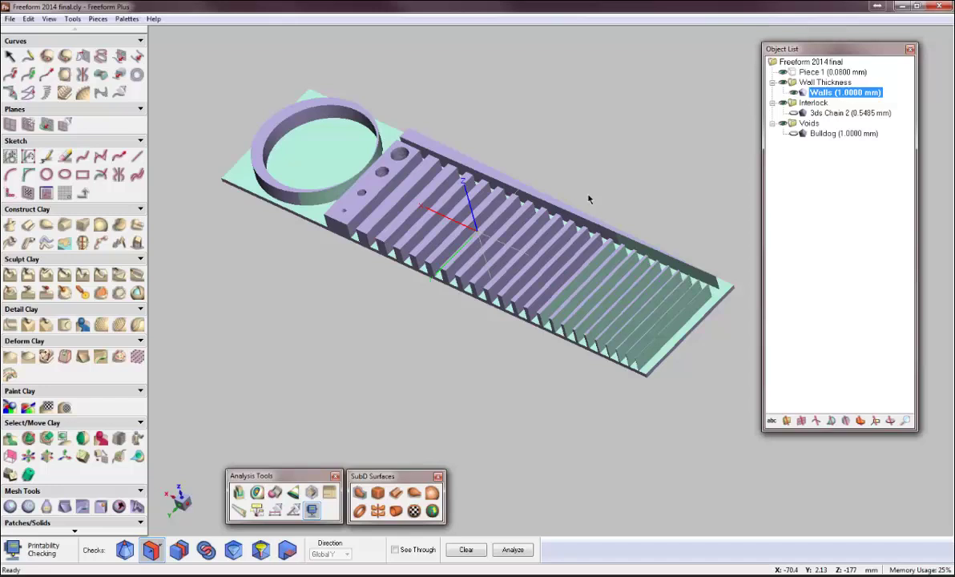
{"action": "mouse_move", "coordinate": [589, 198]}
{"action": "middle_mouse_down"}
{"action": "mouse_move", "coordinate": [532, 198]}
{"action": "mouse_move", "coordinate": [588, 198]}
{"action": "middle_mouse_up"}
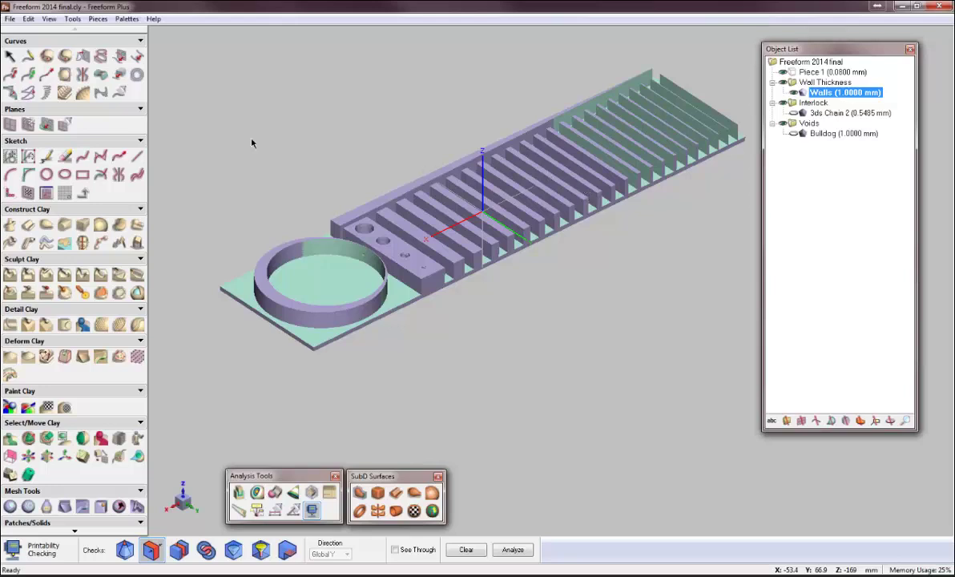
{"action": "middle_click_drag", "start_coordinate": [355, 136], "coordinate": [592, 151]}
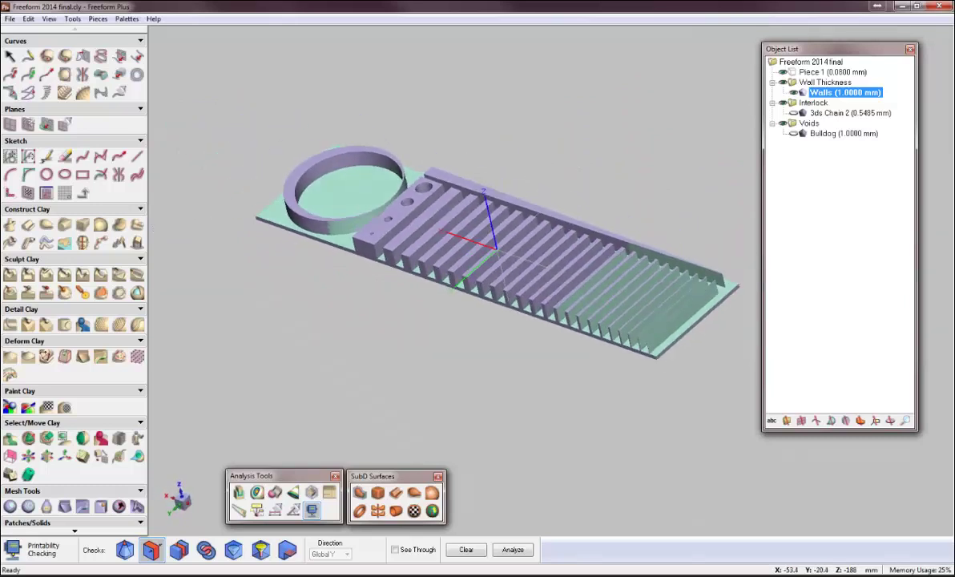
{"action": "left_click", "coordinate": [148, 553]}
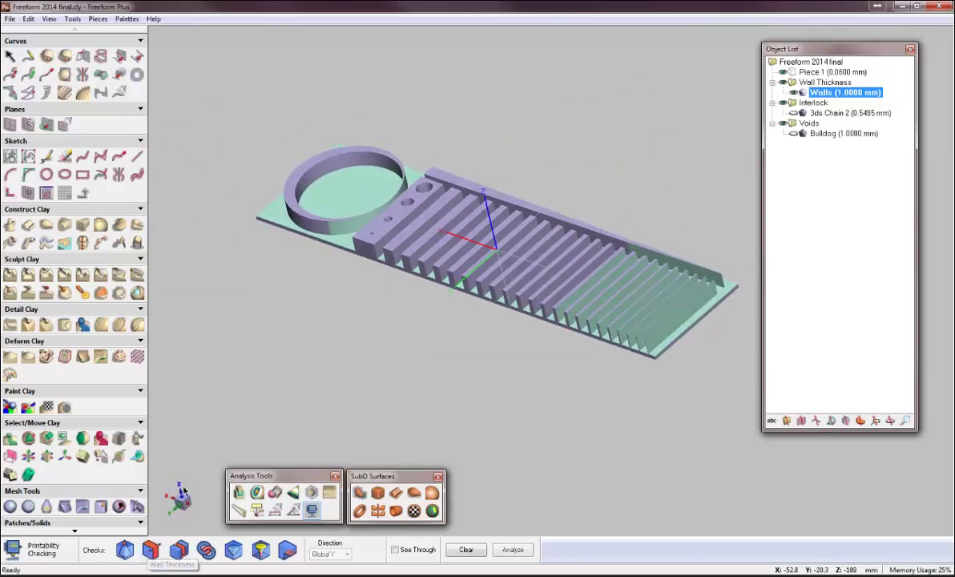
{"action": "left_click", "coordinate": [463, 548]}
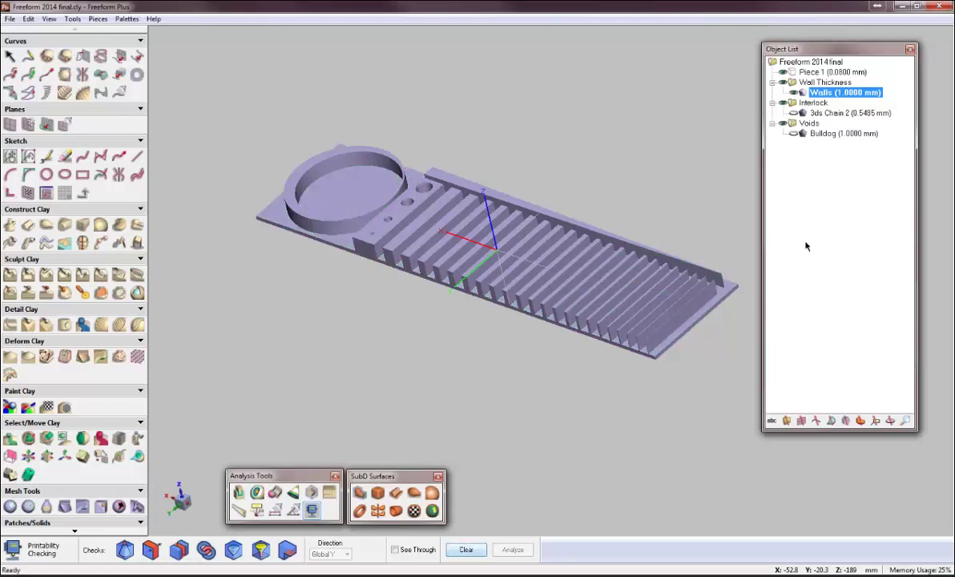
Hide the Walls piece and activate the 3ds Chain 2 piece.
{"action": "left_click", "coordinate": [793, 93]}
{"action": "right_click", "coordinate": [806, 114]}
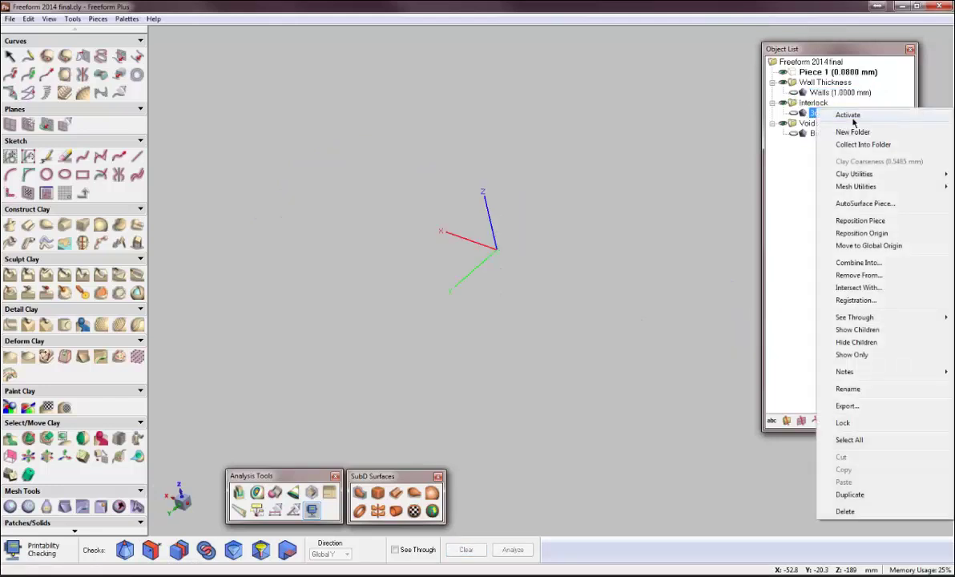
{"action": "left_click", "coordinate": [828, 113]}
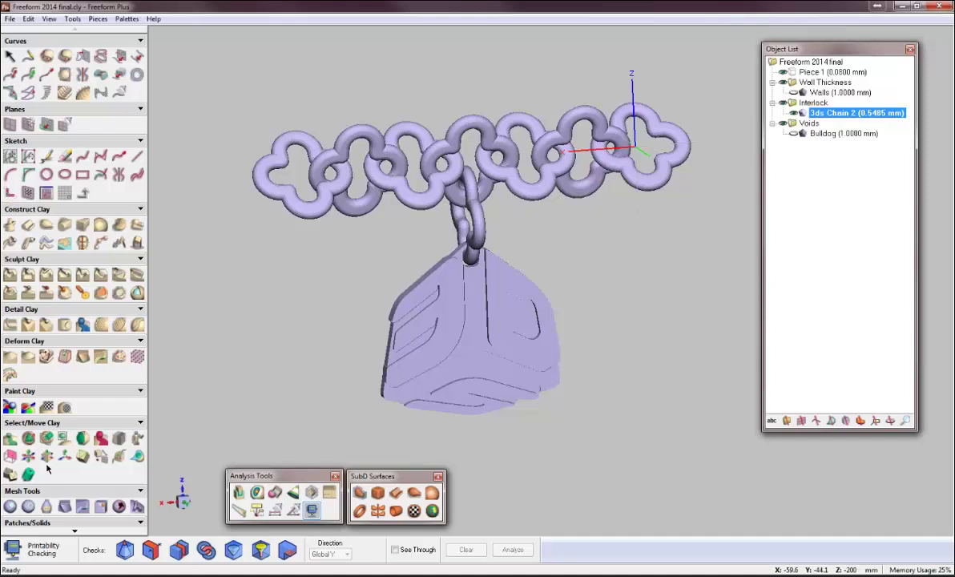
Analyze the chain for interlocked or enclosed parts and dismiss the result message.
{"action": "left_click", "coordinate": [205, 551]}
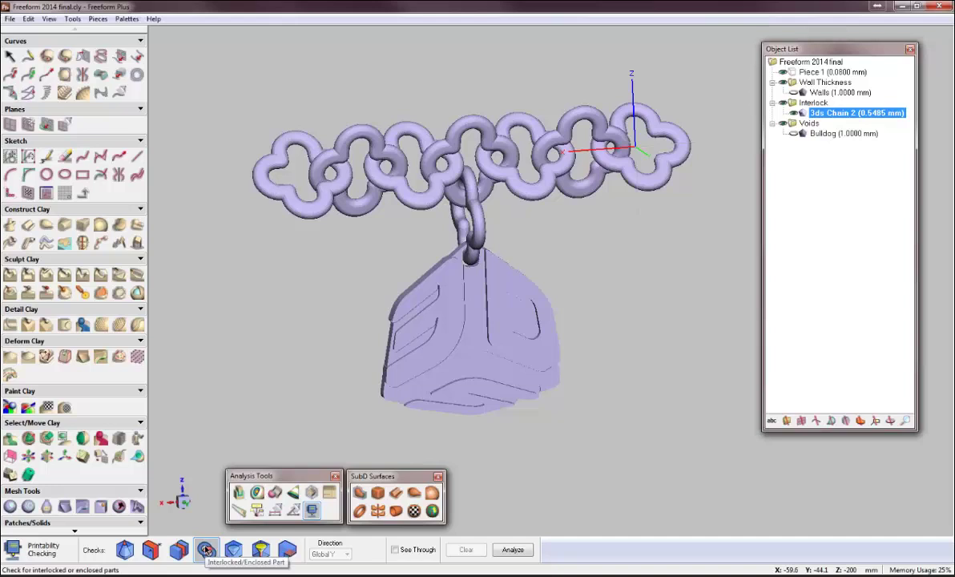
{"action": "left_click", "coordinate": [513, 549]}
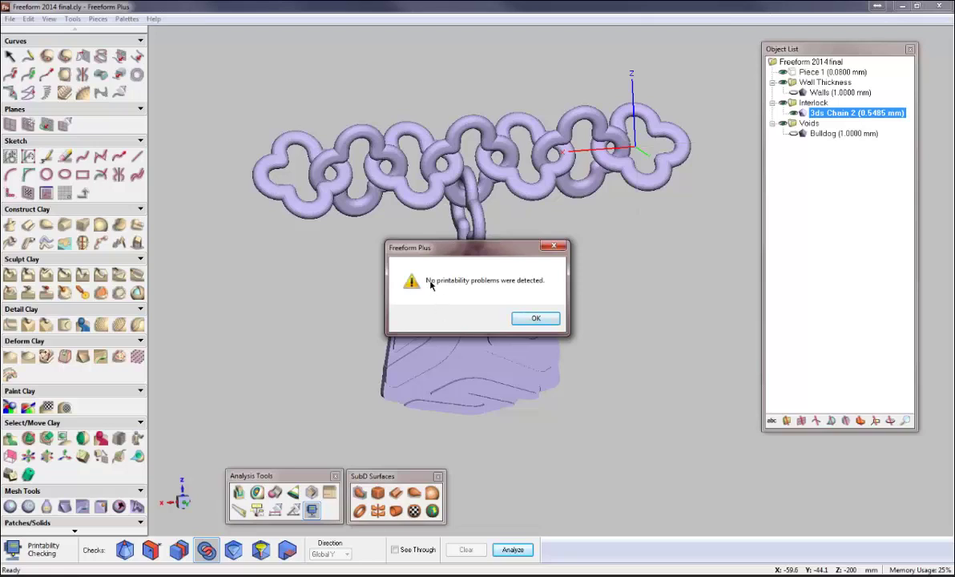
{"action": "left_click", "coordinate": [543, 319]}
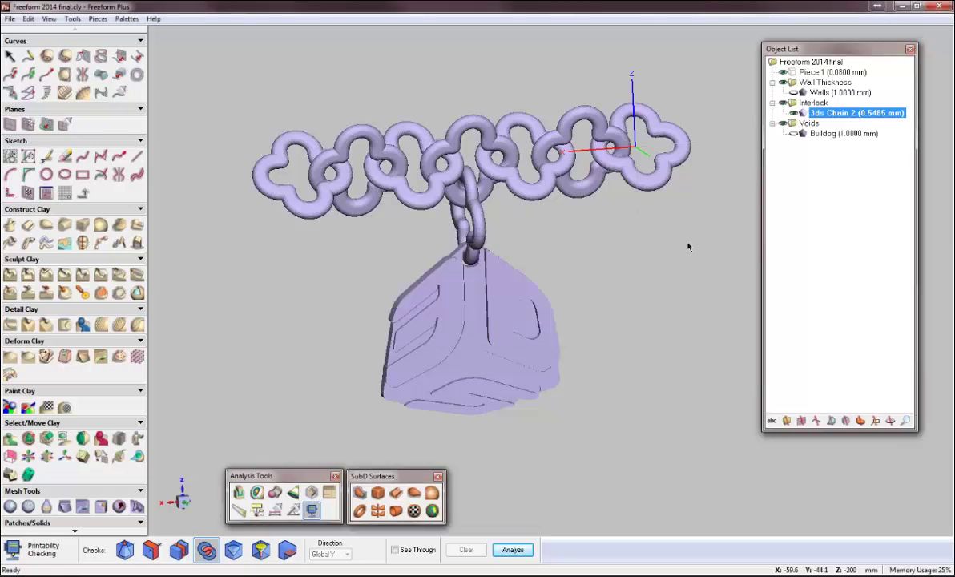
Change the 3D printer in the program options to Cube X.
{"action": "left_click", "coordinate": [72, 19]}
{"action": "left_click", "coordinate": [93, 208]}
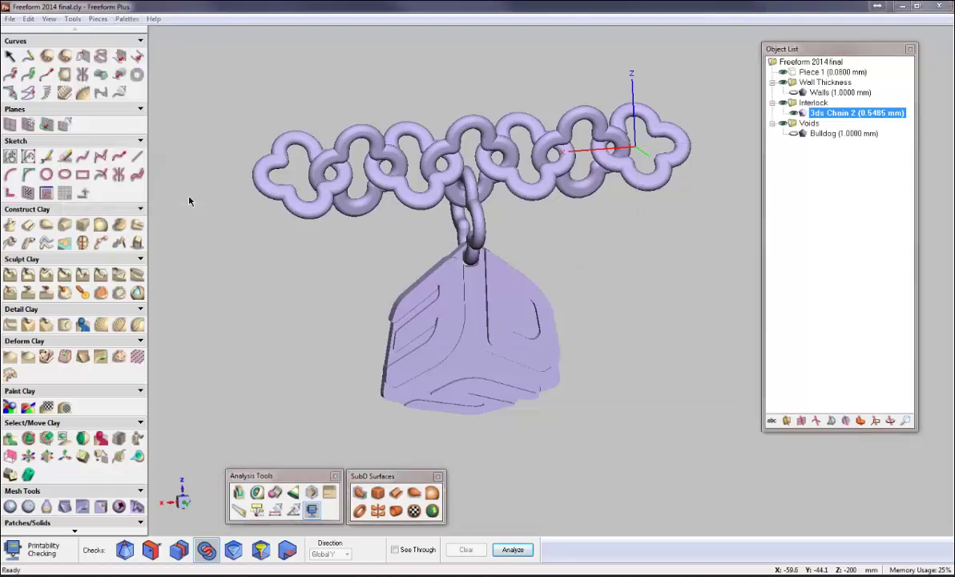
{"action": "left_click", "coordinate": [545, 172]}
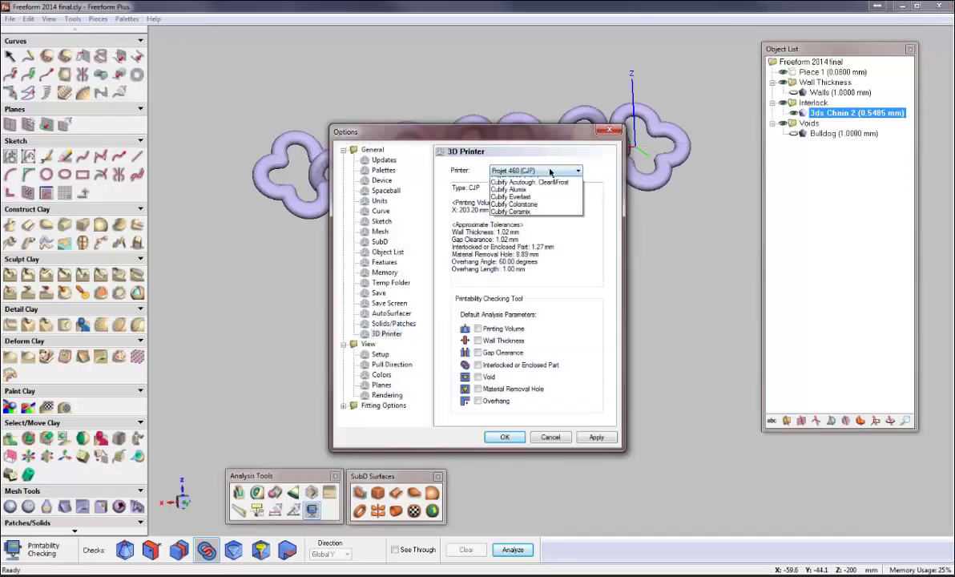
{"action": "left_click", "coordinate": [521, 265]}
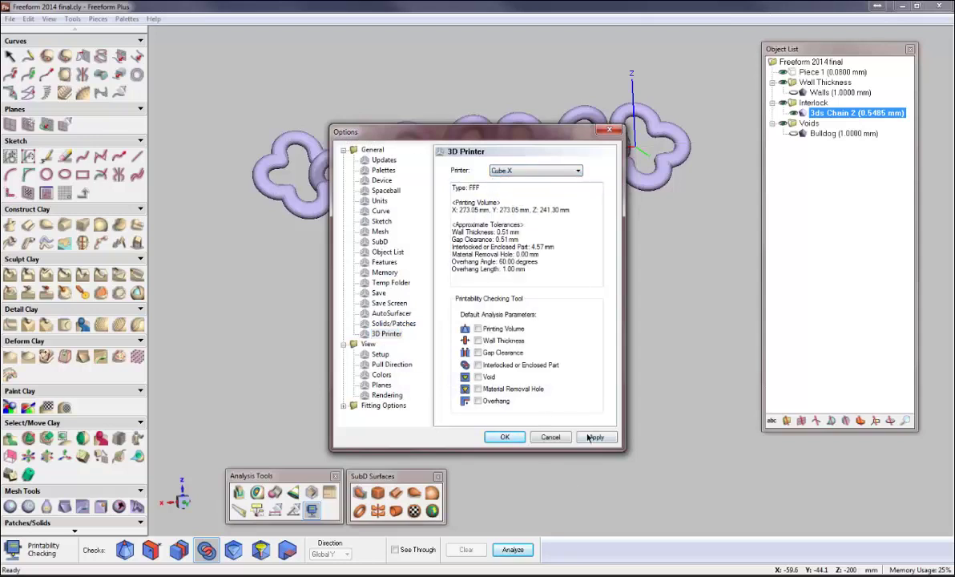
{"action": "left_click", "coordinate": [503, 437]}
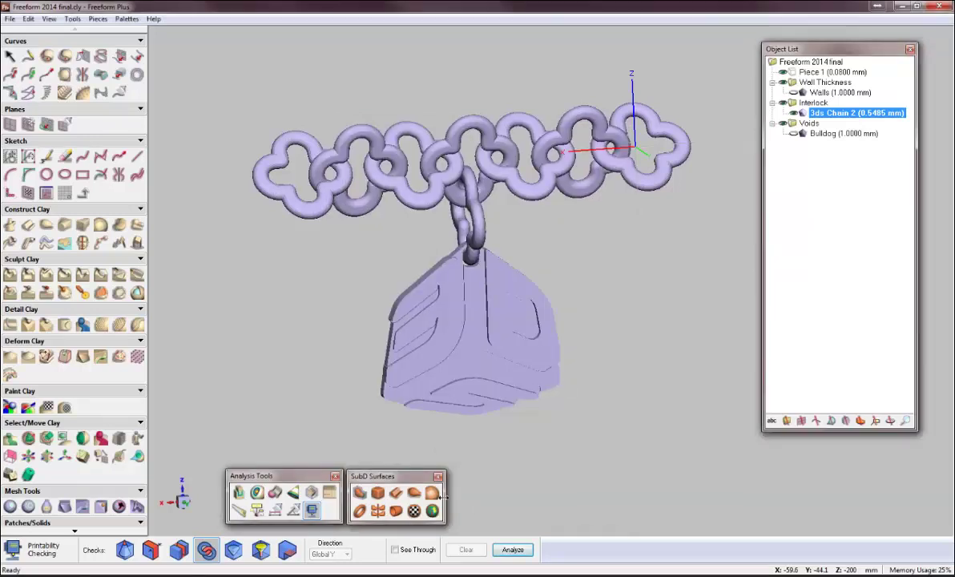
Rerun the Interlocked/Enclosed Part analysis on the chain, clear its highlights, and deselect the check.
{"action": "left_click", "coordinate": [522, 552]}
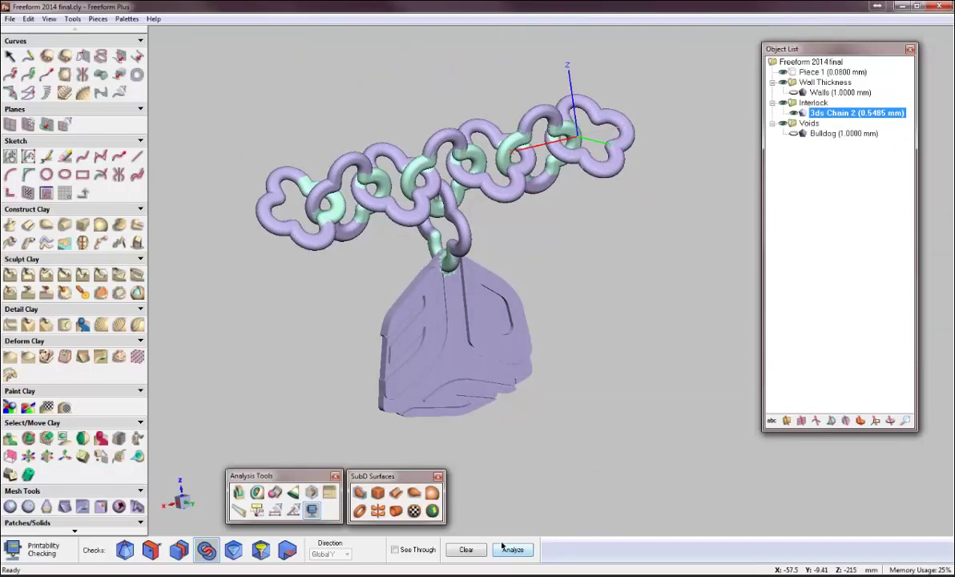
{"action": "left_click", "coordinate": [466, 550]}
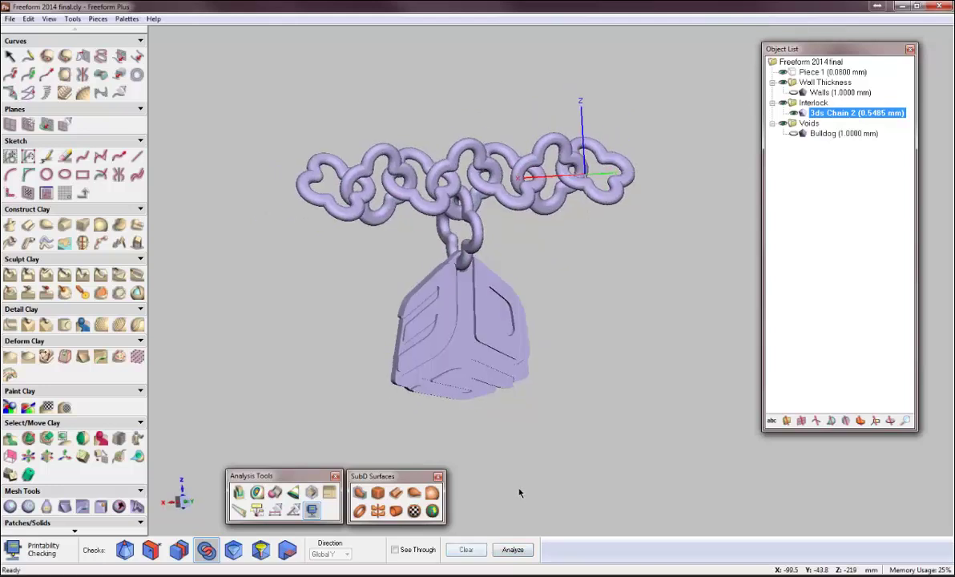
{"action": "left_click", "coordinate": [202, 554]}
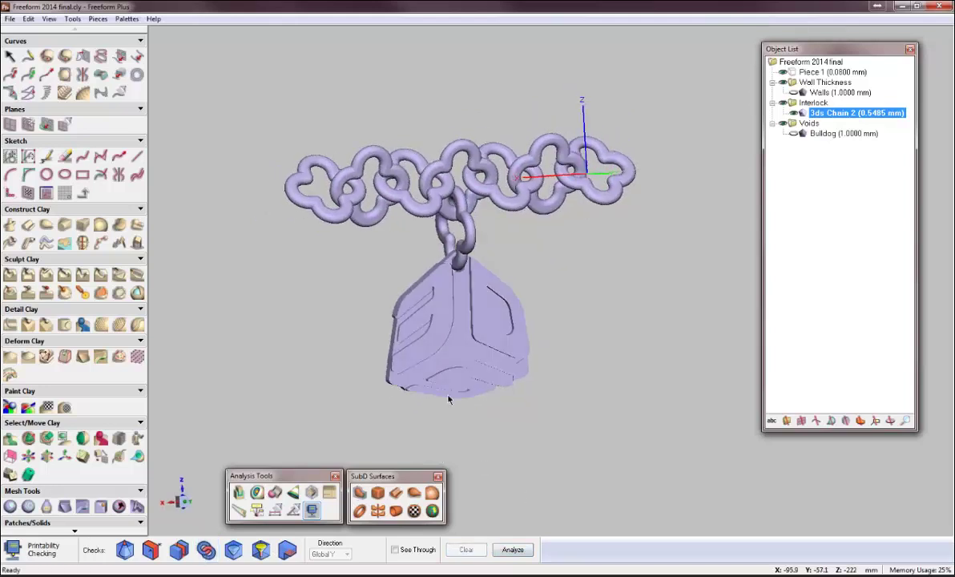
Hide the 3ds Chain 2 piece, then show and activate the Bulldog piece.
{"action": "left_click", "coordinate": [794, 113]}
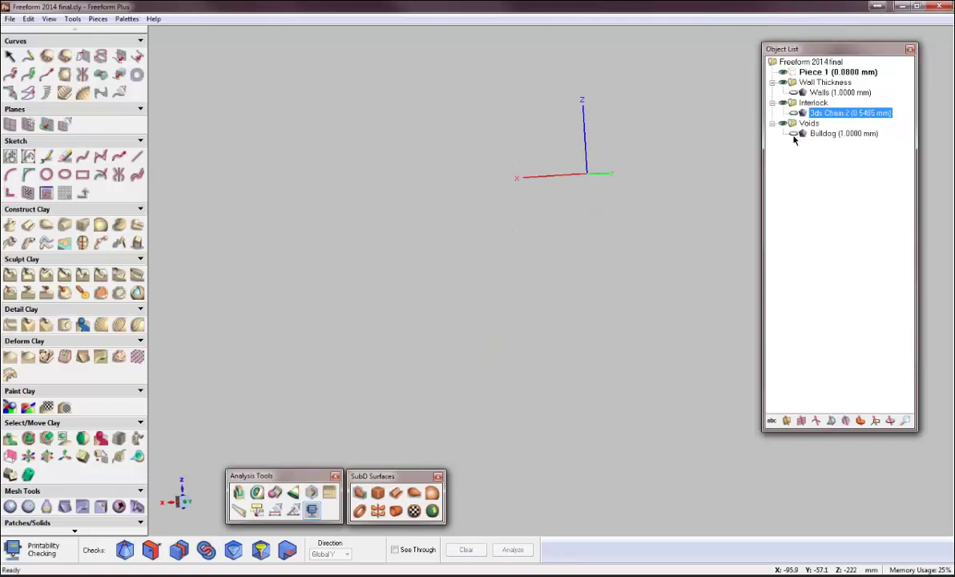
{"action": "left_click", "coordinate": [795, 134]}
{"action": "right_click", "coordinate": [820, 135]}
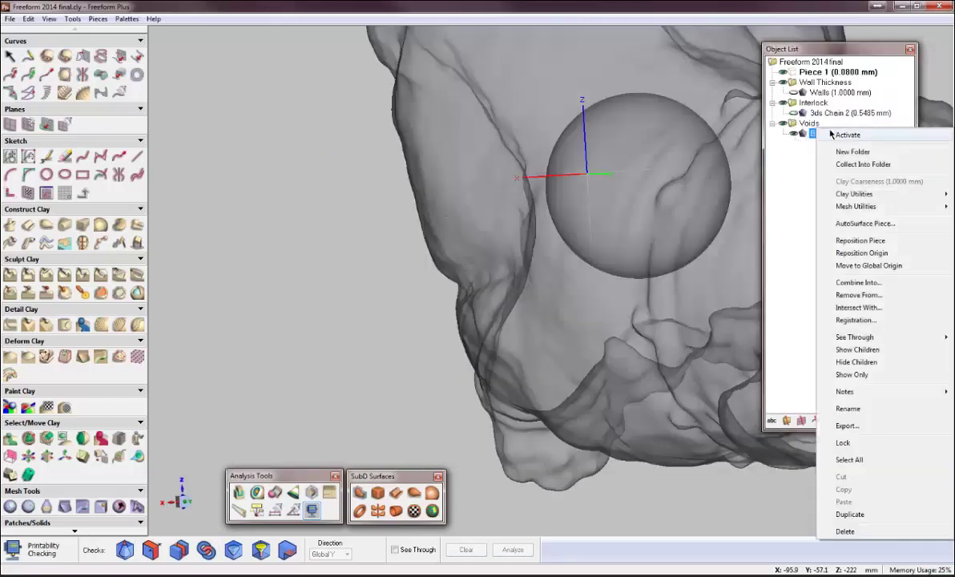
{"action": "left_click", "coordinate": [829, 135]}
Inspect the whole Bulldog piece and its interior with See Through on, and return it to opaque display.
{"action": "key", "text": "t"}
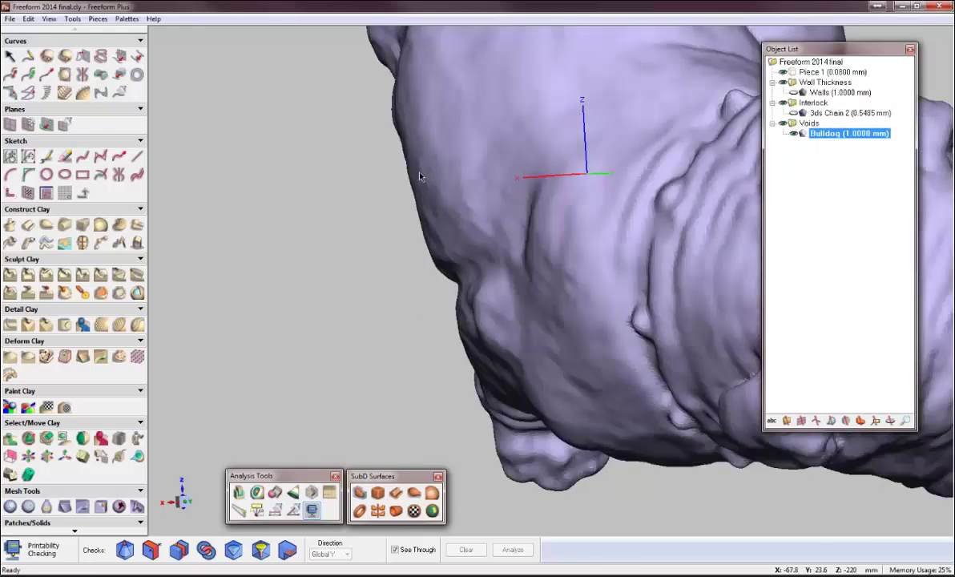
{"action": "scroll", "coordinate": [343, 164], "scroll_direction": "down", "scroll_amount": 5}
{"action": "mouse_move", "coordinate": [343, 165]}
{"action": "middle_mouse_down"}
{"action": "mouse_move", "coordinate": [422, 155]}
{"action": "mouse_move", "coordinate": [348, 173]}
{"action": "middle_mouse_up"}
{"action": "middle_click_drag", "start_coordinate": [592, 223], "coordinate": [503, 279]}
{"action": "key", "text": "t"}
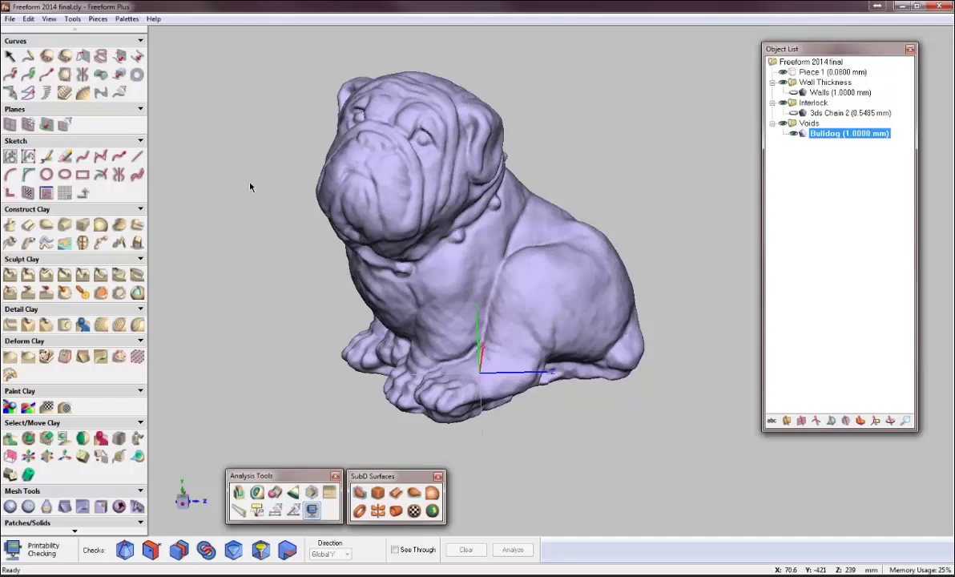
Analyze the Bulldog for interior voids, view them with See Through on, and exit Printability Checking.
{"action": "left_click", "coordinate": [233, 551]}
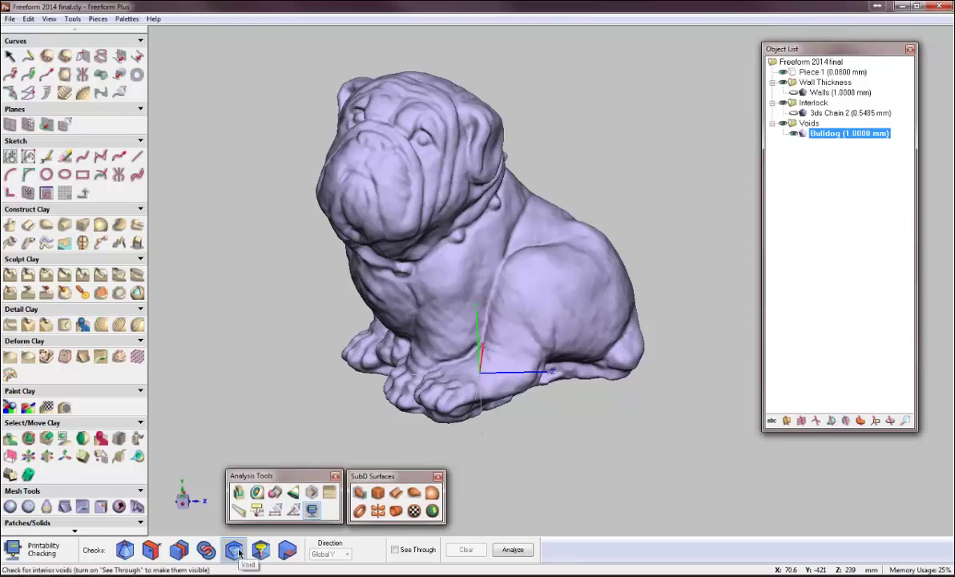
{"action": "left_click", "coordinate": [505, 549]}
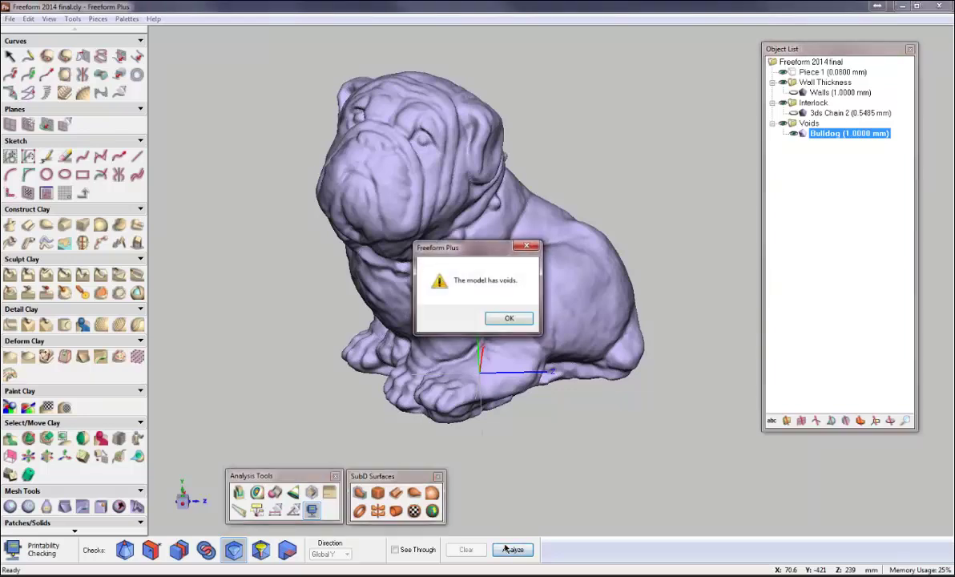
{"action": "left_click", "coordinate": [508, 321]}
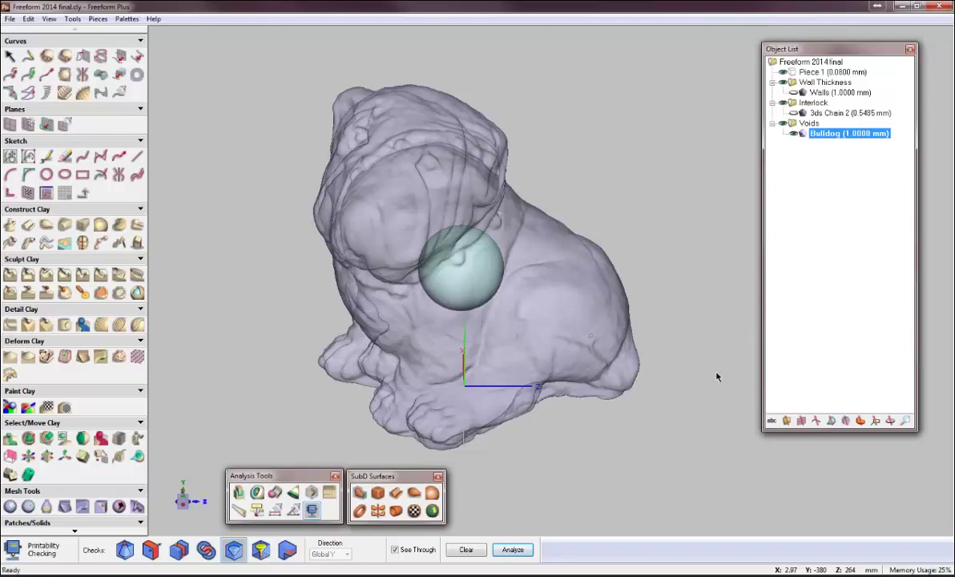
{"action": "key", "text": "Escape"}
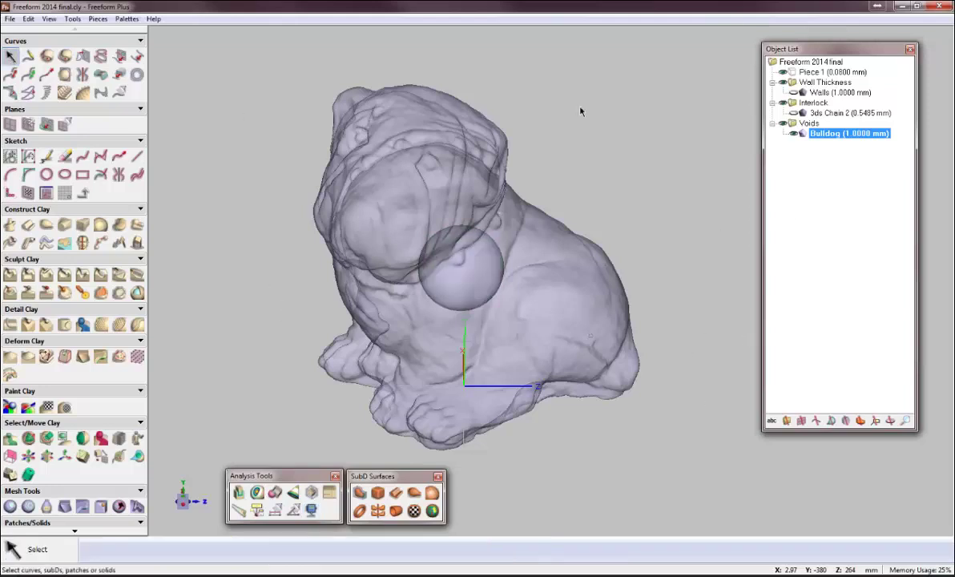
Clear the Bulldog selection and turn off See Through to return the model to opaque display.
{"action": "right_click", "coordinate": [806, 135]}
{"action": "left_click", "coordinate": [836, 137]}
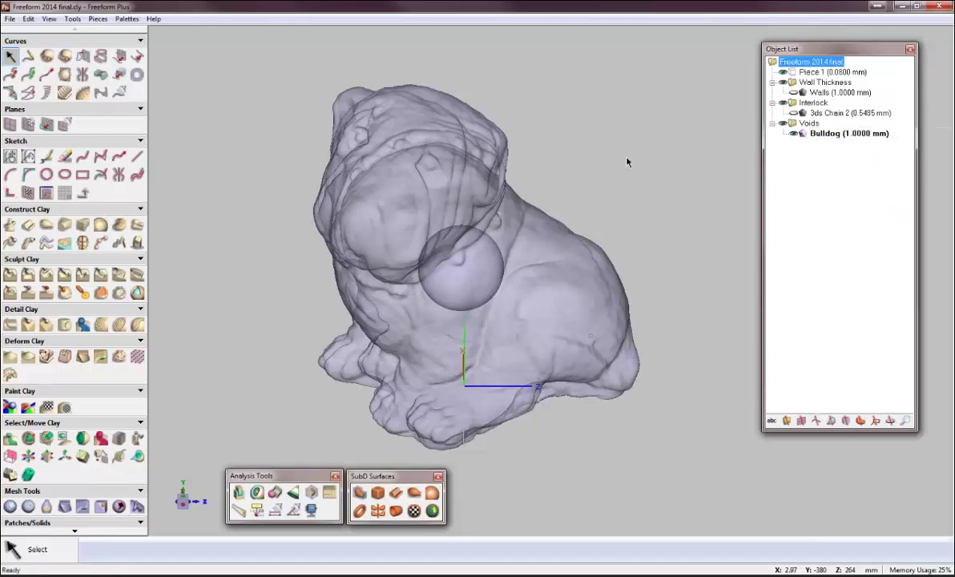
{"action": "key", "text": "t"}
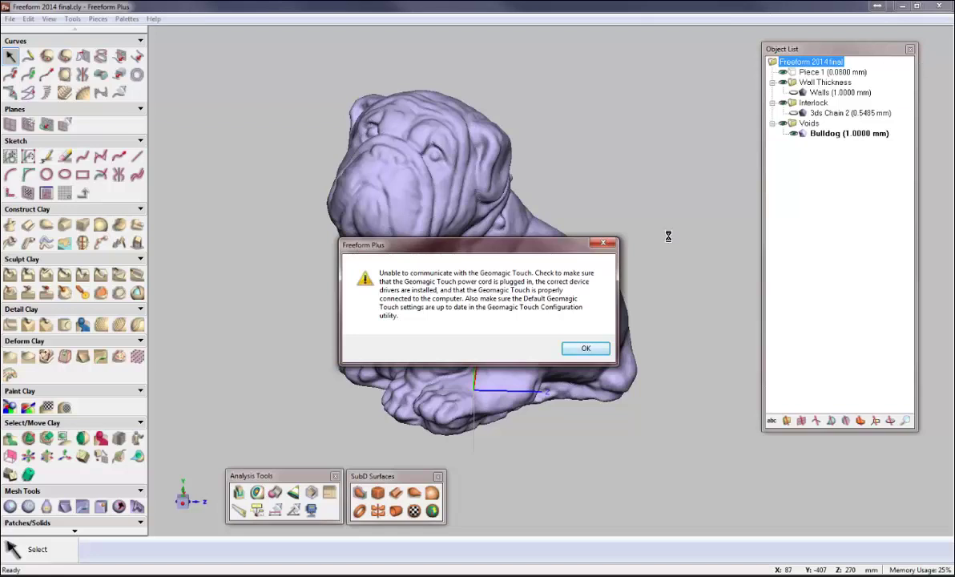
Dismiss the Geomagic Touch communication warning and decline opening the recovered file.
{"action": "left_click", "coordinate": [586, 347]}
{"action": "left_click", "coordinate": [585, 335]}
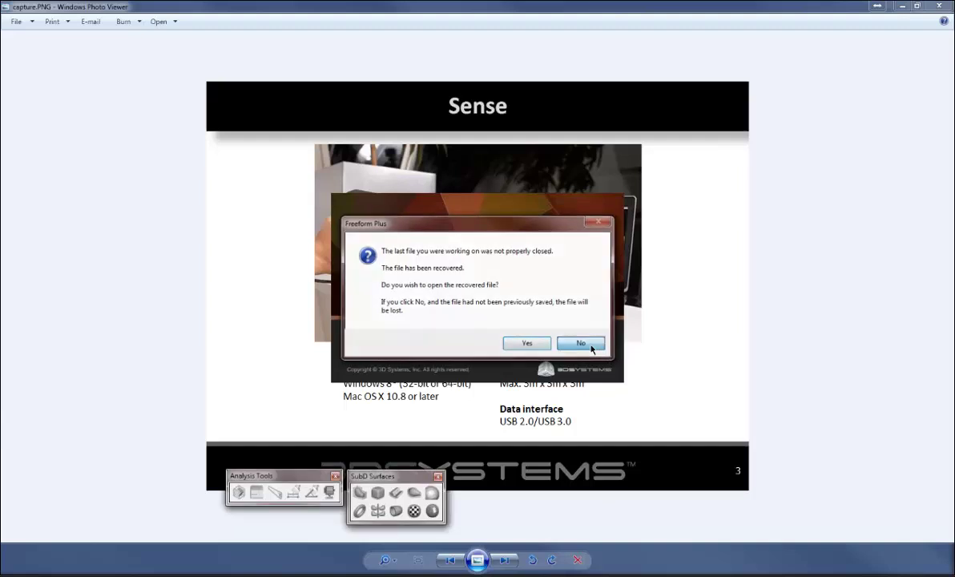
{"action": "left_click", "coordinate": [585, 344]}
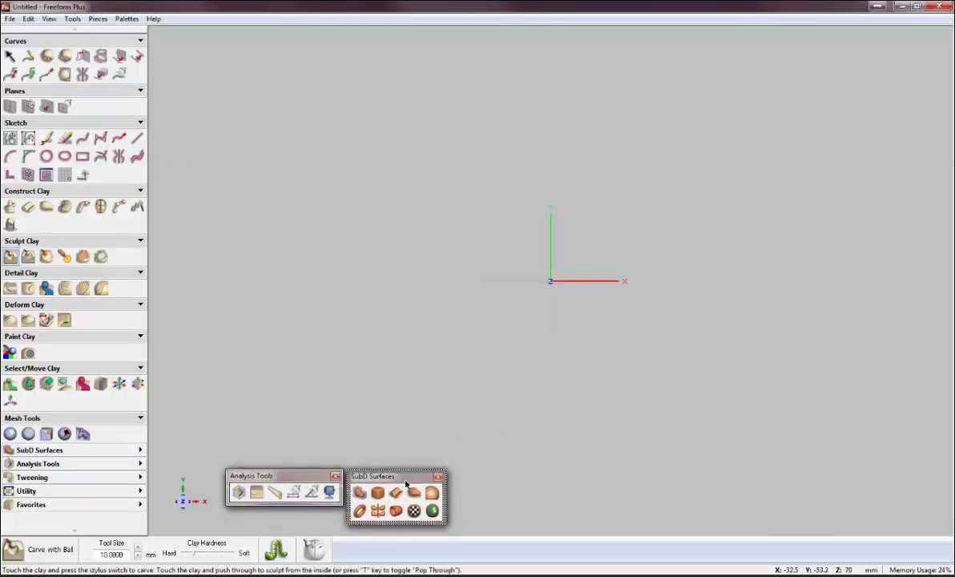
Reposition the floating SubD Surfaces palette, and show and reposition the Object List.
{"action": "left_click_drag", "start_coordinate": [406, 483], "coordinate": [406, 478]}
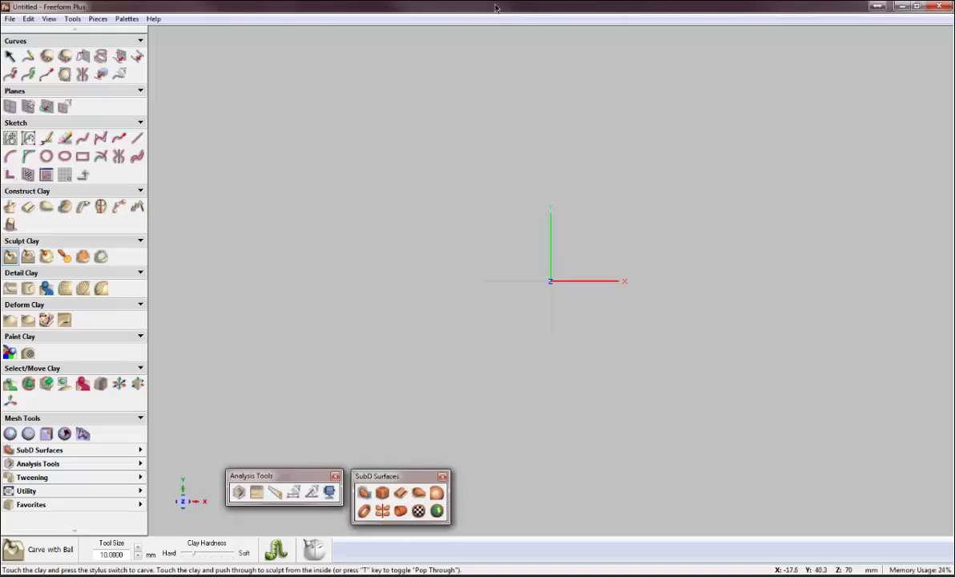
{"action": "key", "text": "o"}
{"action": "left_click_drag", "start_coordinate": [866, 57], "coordinate": [878, 63]}
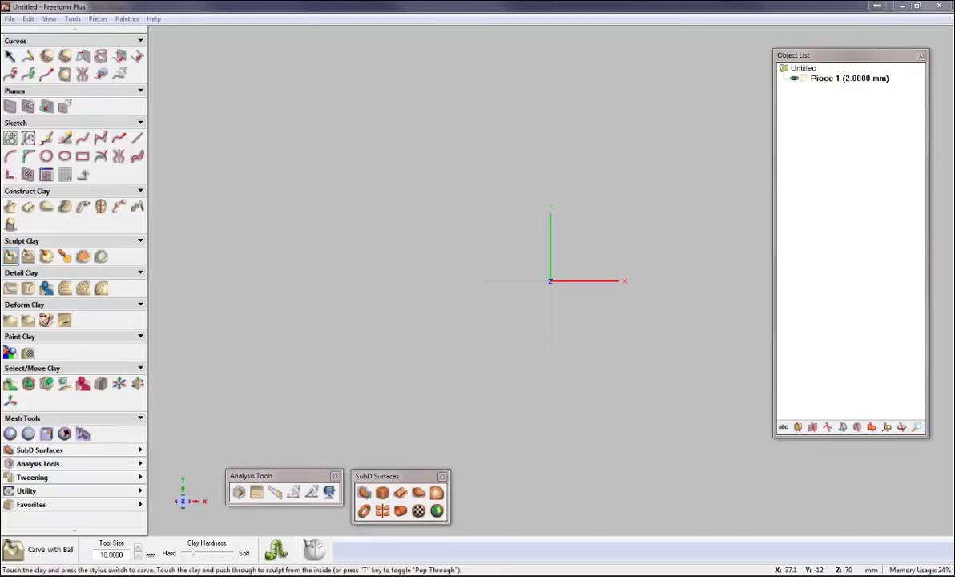
Create a new model from a 100 x 100 x 100 mm box with Rough Shape coarseness in mm.
{"action": "left_click", "coordinate": [10, 19]}
{"action": "left_click", "coordinate": [24, 32]}
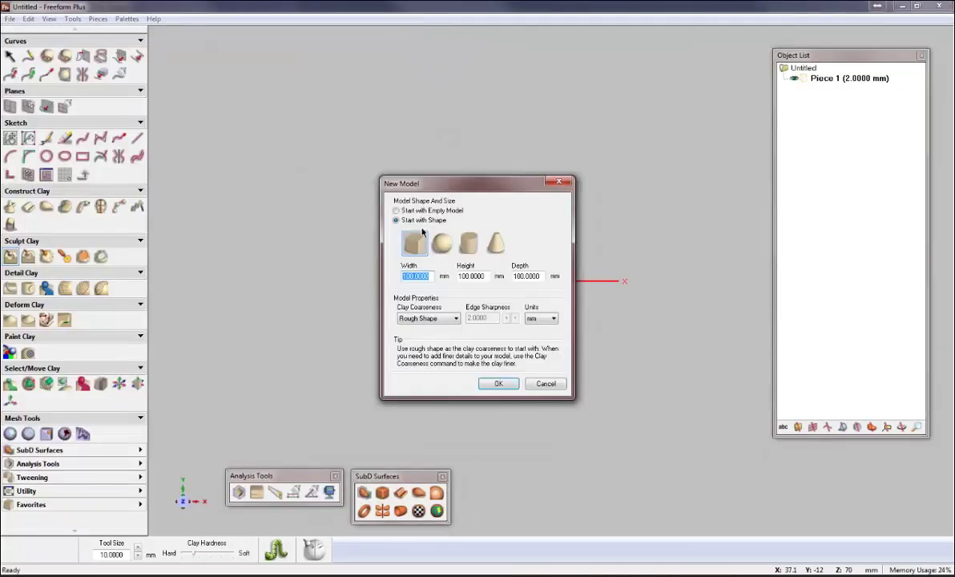
{"action": "left_click", "coordinate": [493, 384]}
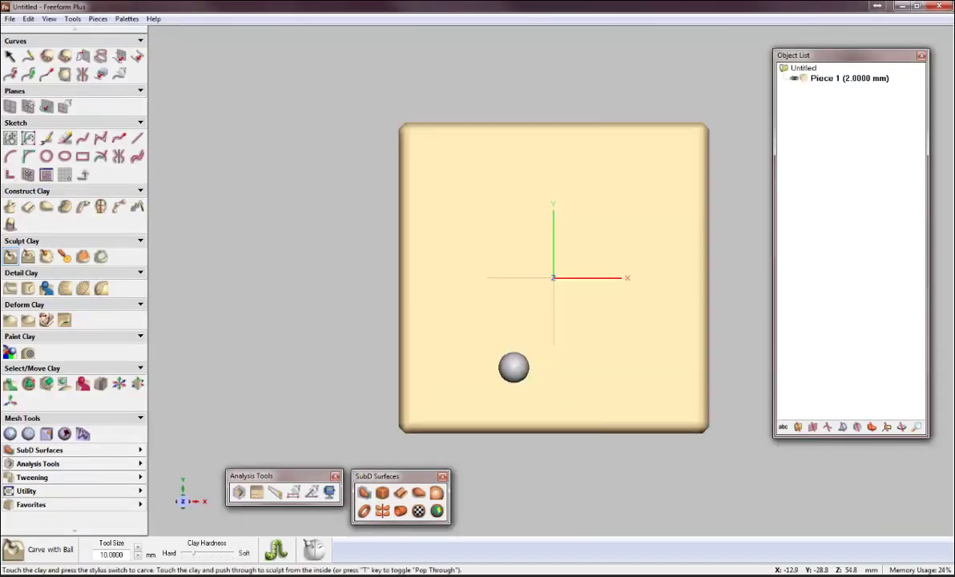
Pull the clay box's upper corners and edges out of shape with the Tug tool at 74 mm diameter.
{"action": "middle_click_drag", "start_coordinate": [538, 212], "coordinate": [518, 174]}
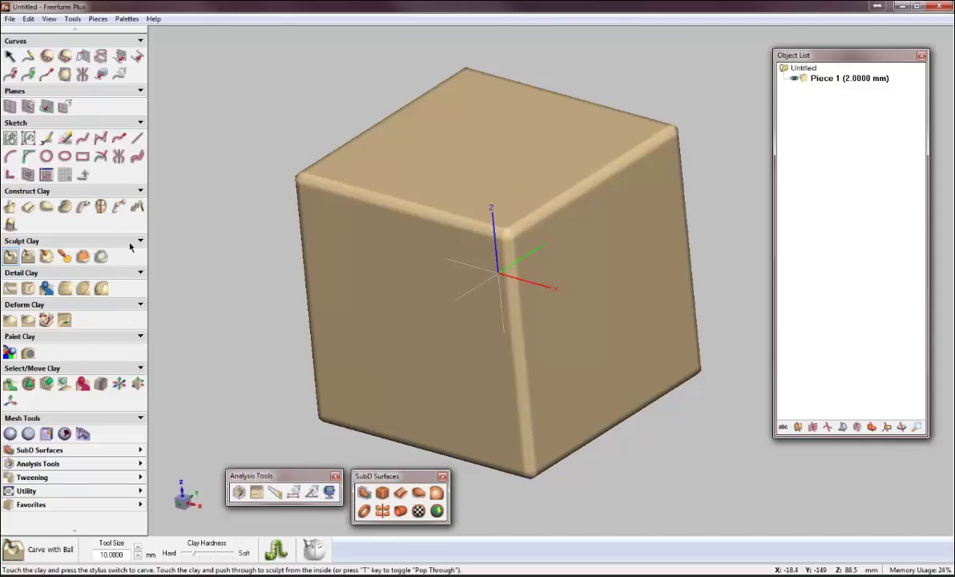
{"action": "left_click", "coordinate": [9, 320]}
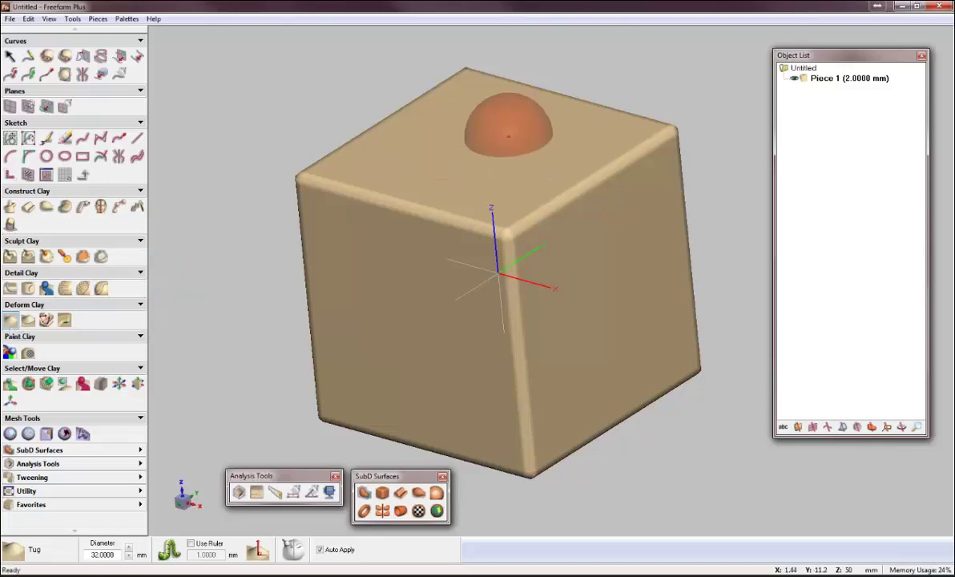
{"action": "key", "text": "plus"}
{"action": "key", "text": "plus"}
{"action": "key", "text": "plus"}
{"action": "key", "text": "plus"}
{"action": "key", "text": "plus"}
{"action": "key", "text": "plus"}
{"action": "key", "text": "plus"}
{"action": "key", "text": "plus"}
{"action": "key", "text": "plus"}
{"action": "key", "text": "plus"}
{"action": "key", "text": "plus"}
{"action": "key", "text": "plus"}
{"action": "key", "text": "plus"}
{"action": "key", "text": "plus"}
{"action": "key", "text": "plus"}
{"action": "key", "text": "plus"}
{"action": "key", "text": "plus"}
{"action": "key", "text": "plus"}
{"action": "key", "text": "plus"}
{"action": "key", "text": "plus"}
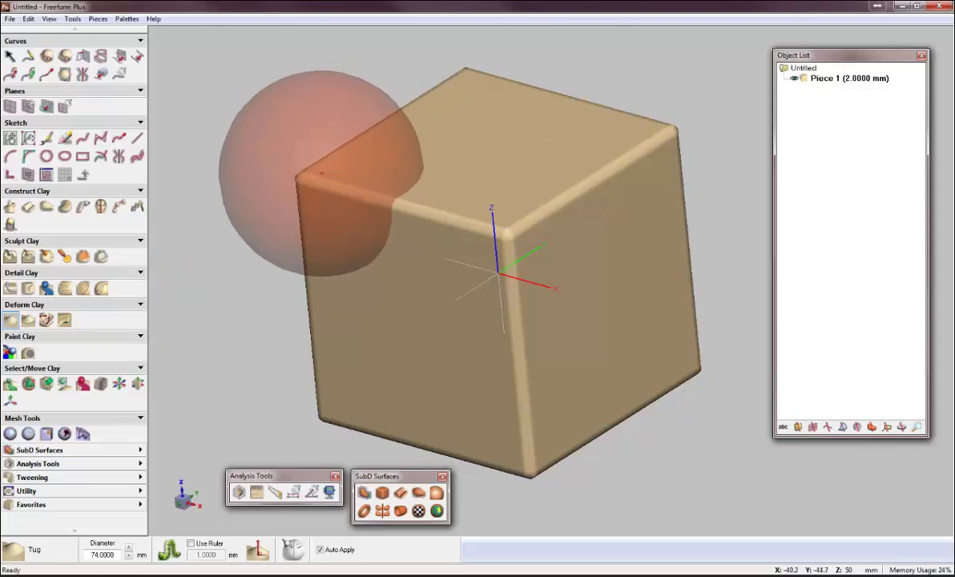
{"action": "mouse_move", "coordinate": [318, 173]}
{"action": "left_mouse_down"}
{"action": "mouse_move", "coordinate": [312, 159]}
{"action": "mouse_move", "coordinate": [273, 157]}
{"action": "mouse_move", "coordinate": [314, 168]}
{"action": "mouse_move", "coordinate": [232, 142]}
{"action": "left_mouse_up"}
{"action": "left_click_drag", "start_coordinate": [400, 215], "coordinate": [356, 195]}
{"action": "left_click_drag", "start_coordinate": [453, 231], "coordinate": [436, 222]}
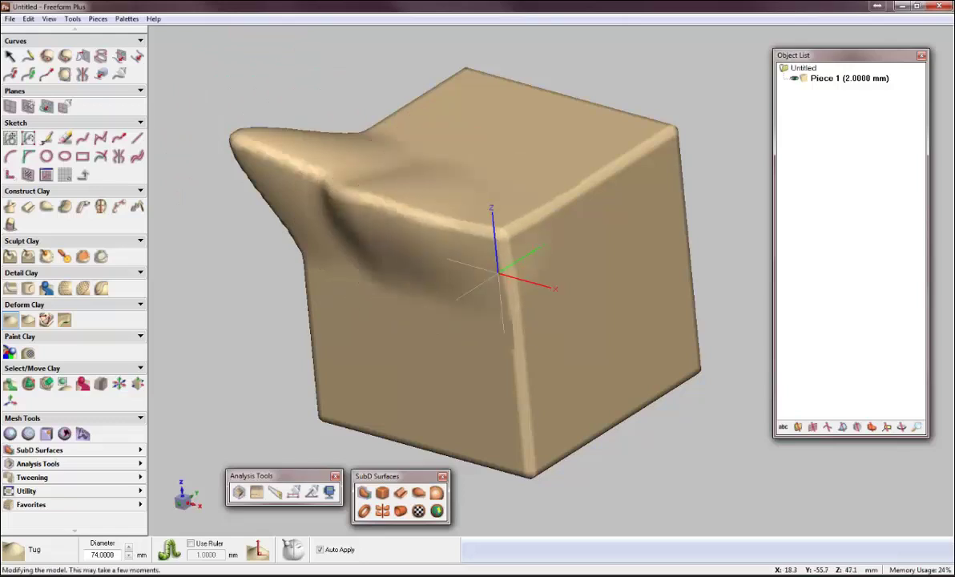
{"action": "left_click_drag", "start_coordinate": [501, 235], "coordinate": [520, 258]}
{"action": "left_click_drag", "start_coordinate": [565, 198], "coordinate": [587, 206]}
{"action": "mouse_move", "coordinate": [614, 172]}
{"action": "left_mouse_down"}
{"action": "mouse_move", "coordinate": [637, 179]}
{"action": "mouse_move", "coordinate": [662, 153]}
{"action": "mouse_move", "coordinate": [691, 163]}
{"action": "left_mouse_up"}
{"action": "middle_click_drag", "start_coordinate": [617, 190], "coordinate": [668, 208]}
{"action": "left_click_drag", "start_coordinate": [676, 210], "coordinate": [706, 217]}
{"action": "middle_click_drag", "start_coordinate": [663, 155], "coordinate": [646, 138]}
{"action": "left_click_drag", "start_coordinate": [646, 138], "coordinate": [665, 144]}
{"action": "middle_click_drag", "start_coordinate": [667, 136], "coordinate": [688, 129]}
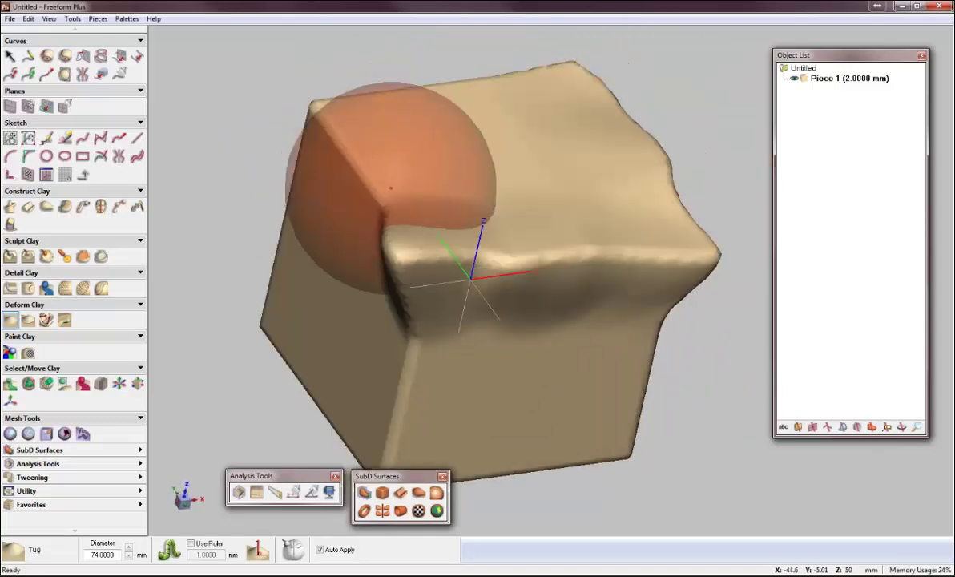
{"action": "left_click_drag", "start_coordinate": [390, 188], "coordinate": [338, 179]}
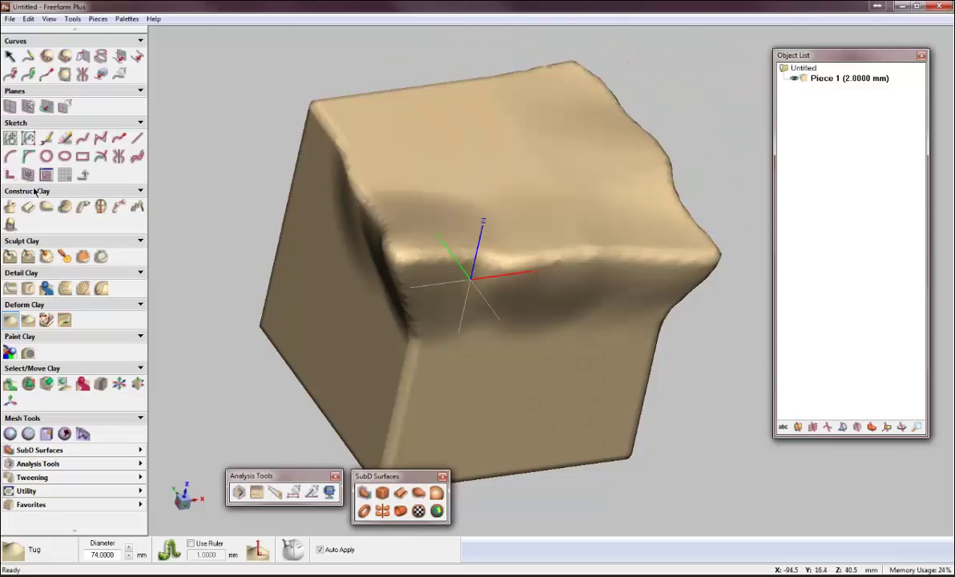
Reposition the clay box to about X 135, Y 172, Z 77.3 mm and rotate it about its local X axis.
{"action": "middle_click_drag", "start_coordinate": [97, 307], "coordinate": [190, 358]}
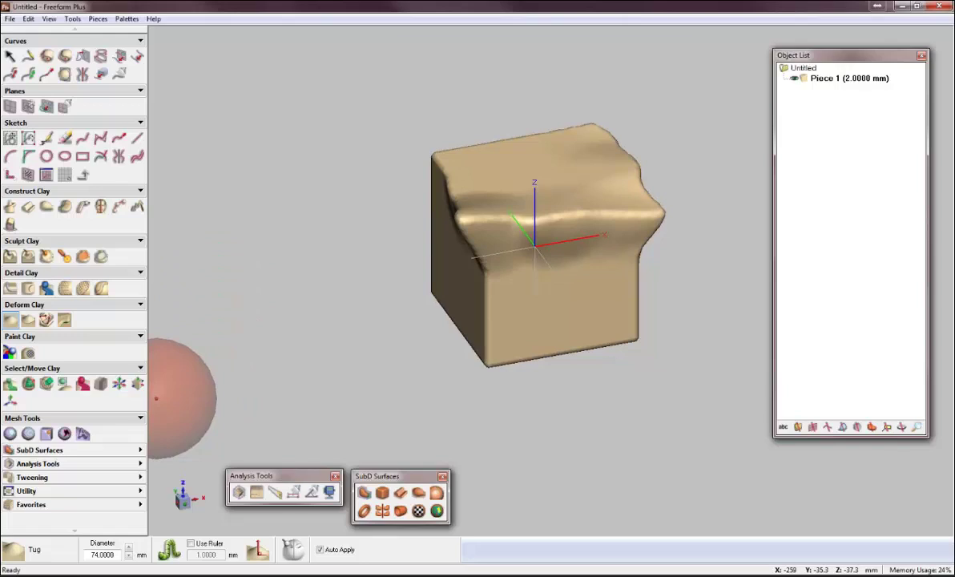
{"action": "left_click", "coordinate": [138, 384]}
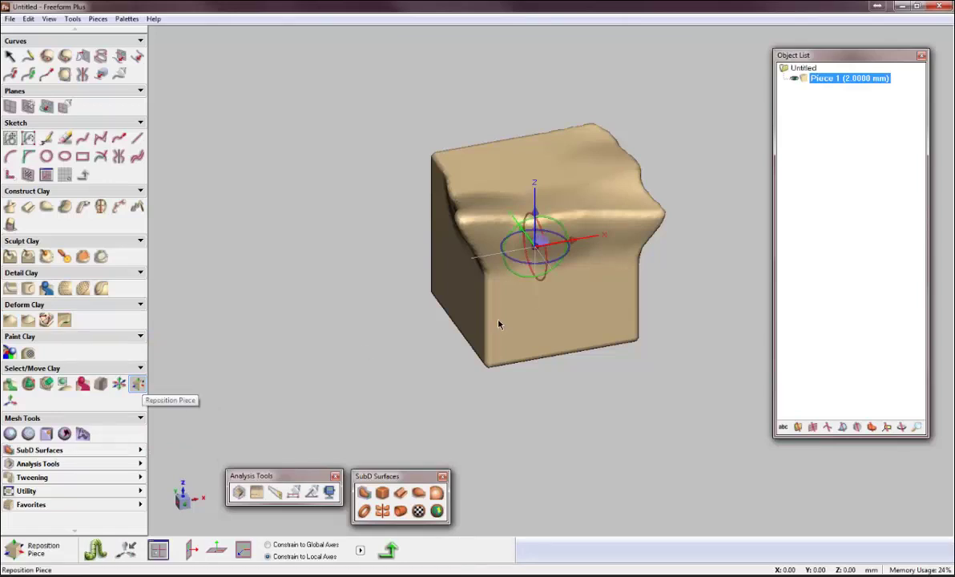
{"action": "middle_click_drag", "start_coordinate": [572, 336], "coordinate": [580, 297]}
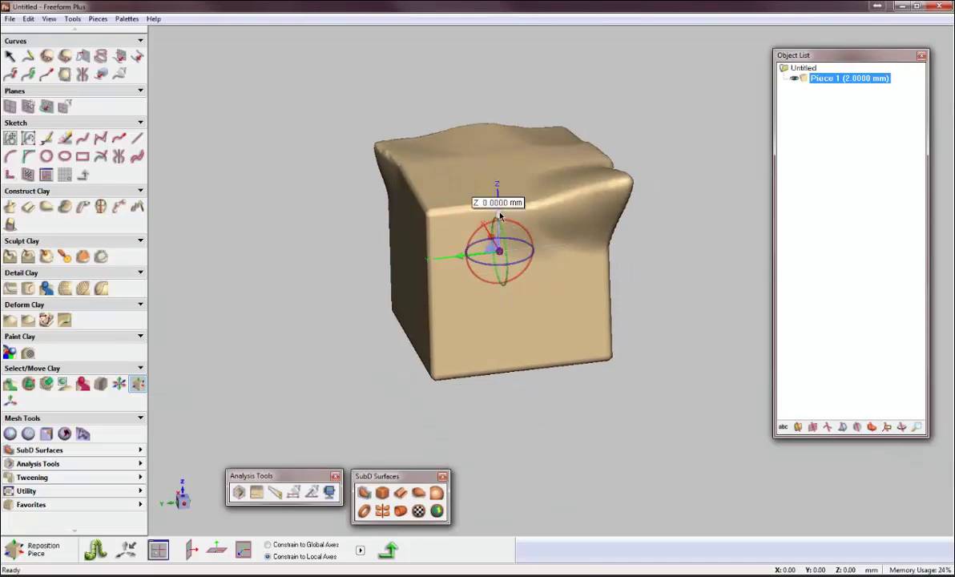
{"action": "left_click_drag", "start_coordinate": [500, 216], "coordinate": [509, 85]}
{"action": "middle_click_drag", "start_coordinate": [539, 132], "coordinate": [493, 207]}
{"action": "left_click_drag", "start_coordinate": [489, 209], "coordinate": [288, 240]}
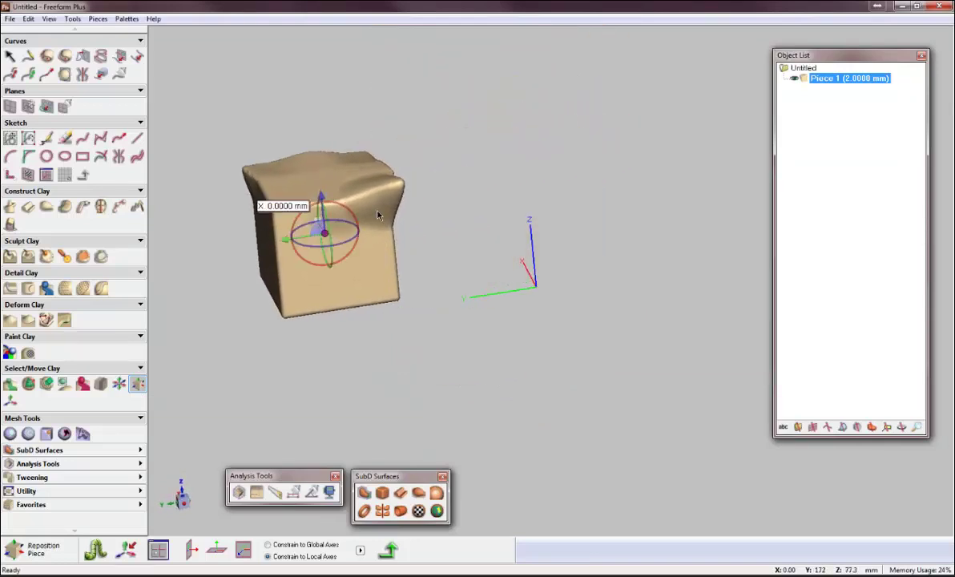
{"action": "middle_click_drag", "start_coordinate": [379, 215], "coordinate": [396, 211]}
{"action": "left_click_drag", "start_coordinate": [300, 197], "coordinate": [201, 167]}
{"action": "middle_click_drag", "start_coordinate": [575, 245], "coordinate": [376, 226]}
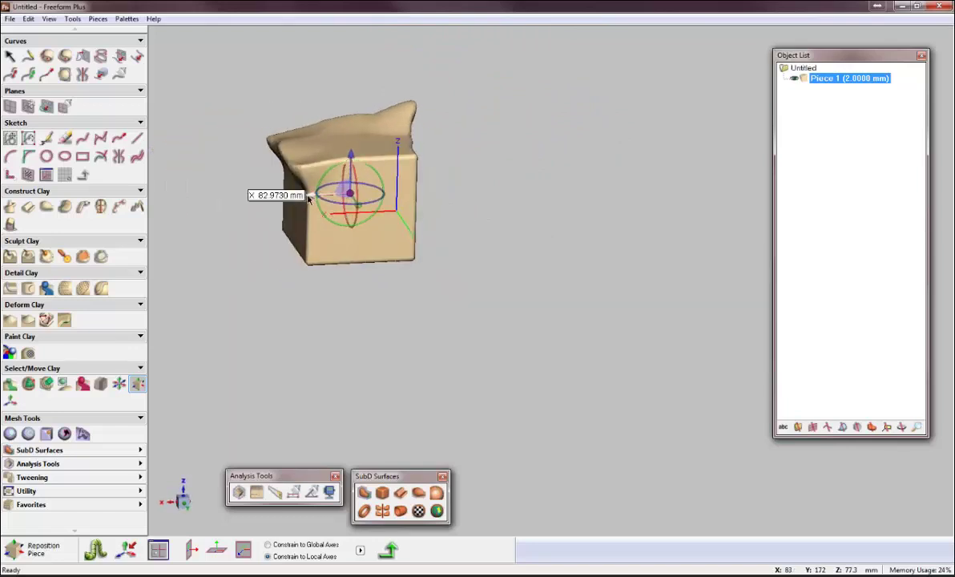
{"action": "left_click_drag", "start_coordinate": [308, 198], "coordinate": [252, 201]}
{"action": "middle_click_drag", "start_coordinate": [568, 277], "coordinate": [471, 232]}
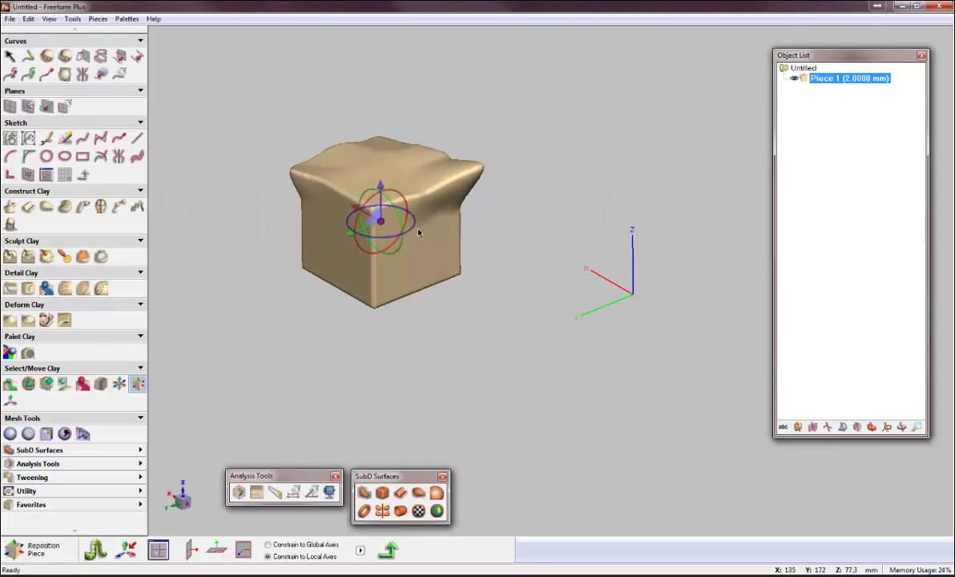
{"action": "left_click_drag", "start_coordinate": [417, 232], "coordinate": [410, 197]}
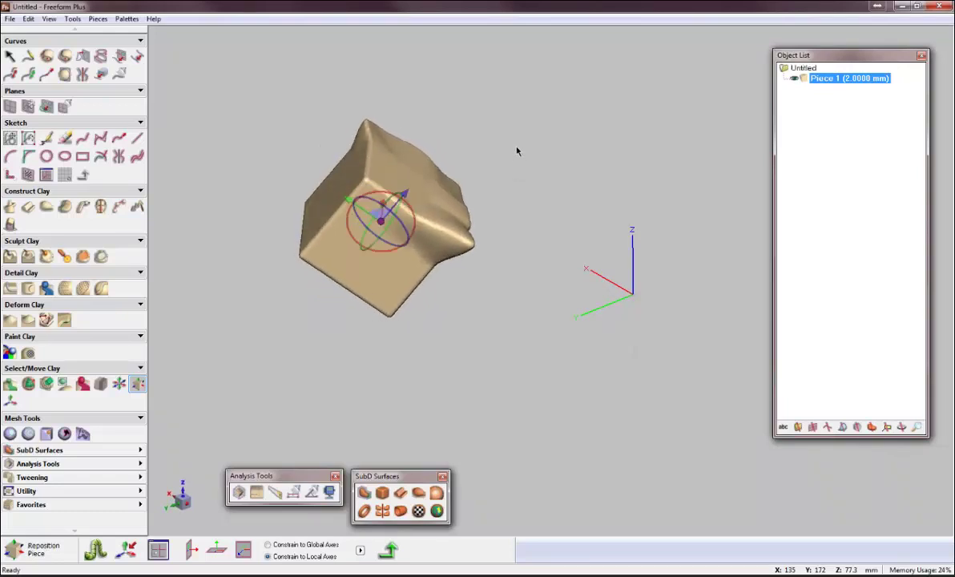
Move the box to about X 184, Y 100, Z -59.6 mm and rotate it using View Locked Axes, and restore Local Axes.
{"action": "right_click", "coordinate": [381, 222]}
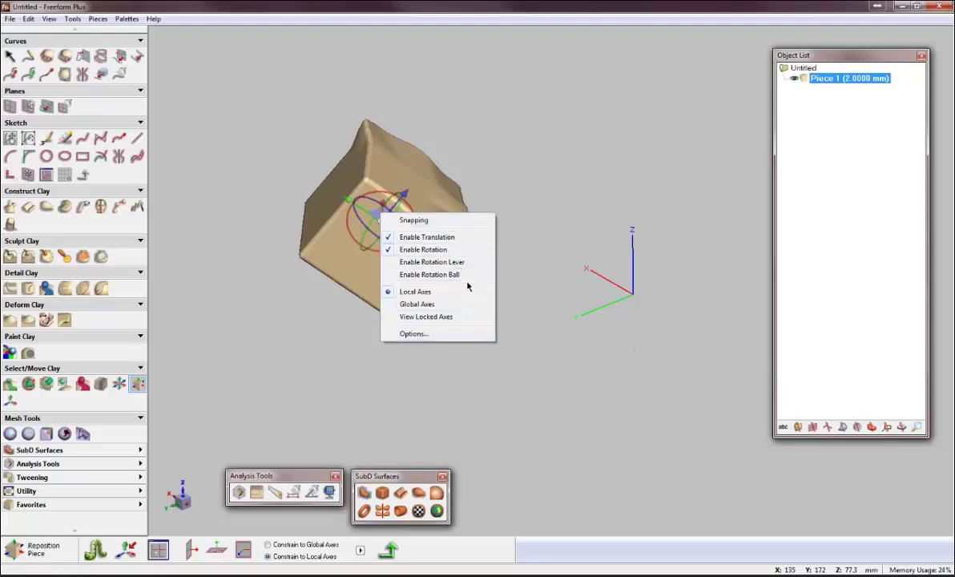
{"action": "left_click", "coordinate": [410, 318]}
{"action": "left_click_drag", "start_coordinate": [422, 225], "coordinate": [461, 225]}
{"action": "middle_click_drag", "start_coordinate": [558, 178], "coordinate": [519, 163]}
{"action": "left_click_drag", "start_coordinate": [519, 160], "coordinate": [557, 279]}
{"action": "middle_click_drag", "start_coordinate": [601, 294], "coordinate": [569, 253]}
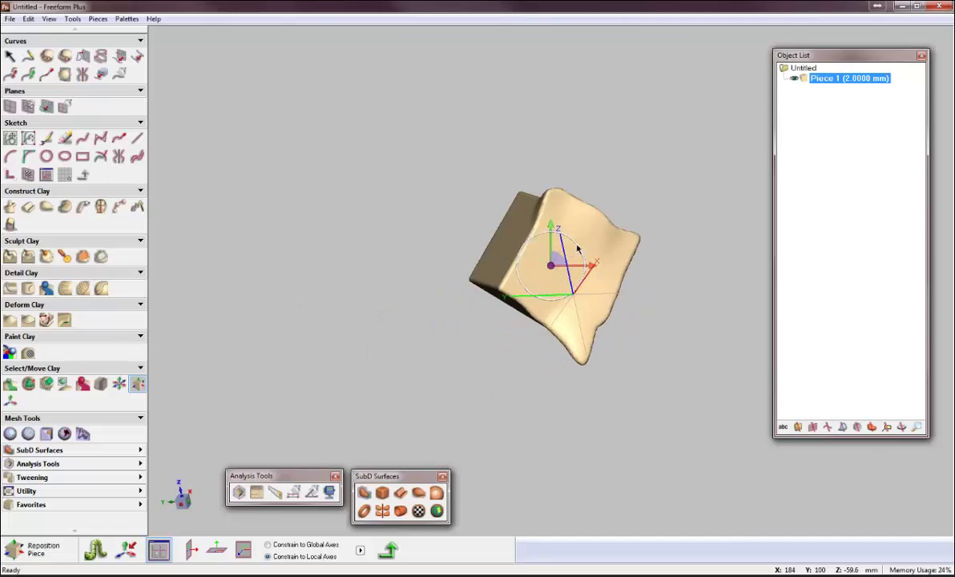
{"action": "left_click_drag", "start_coordinate": [577, 246], "coordinate": [591, 263]}
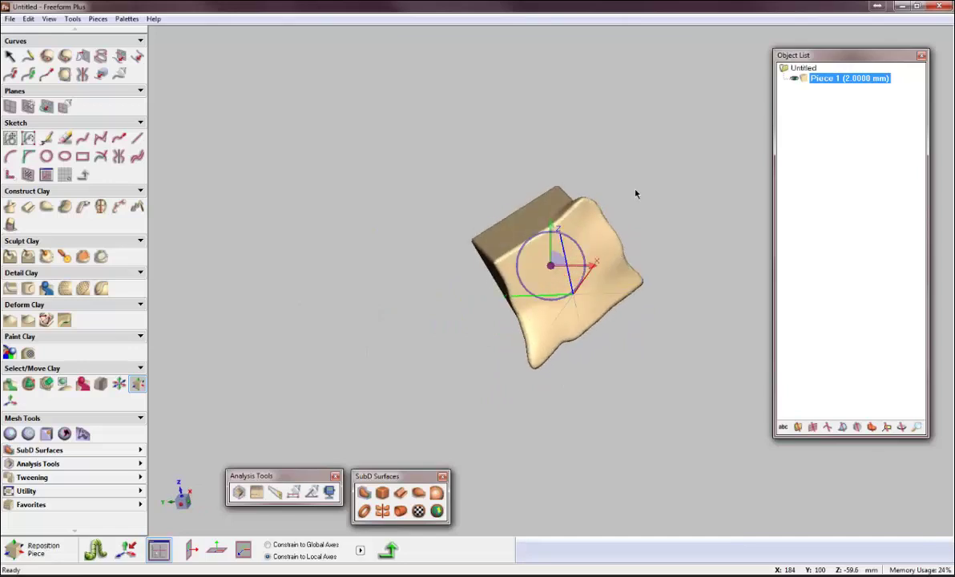
{"action": "right_click", "coordinate": [553, 268]}
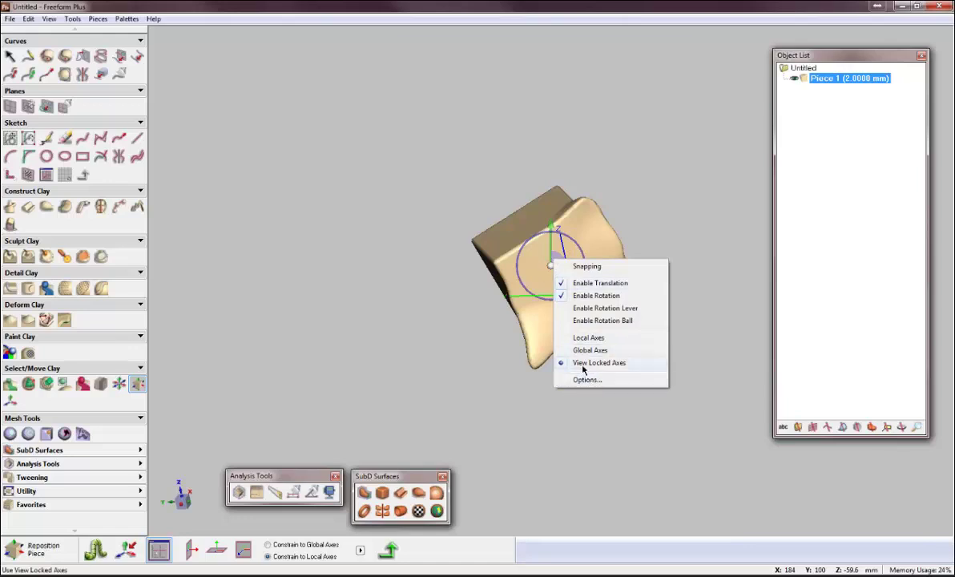
{"action": "left_click", "coordinate": [585, 339]}
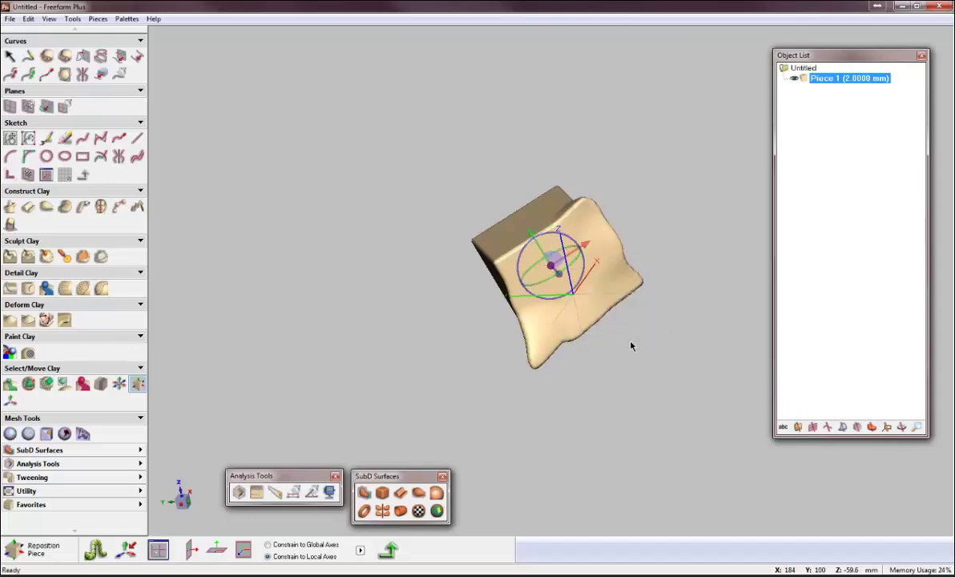
Paint the box's upper surface and most of its sides green with the Paint tool at 44 mm diameter.
{"action": "mouse_move", "coordinate": [563, 321]}
{"action": "middle_mouse_down"}
{"action": "mouse_move", "coordinate": [557, 317]}
{"action": "mouse_move", "coordinate": [571, 303]}
{"action": "mouse_move", "coordinate": [674, 243]}
{"action": "mouse_move", "coordinate": [361, 243]}
{"action": "middle_mouse_up"}
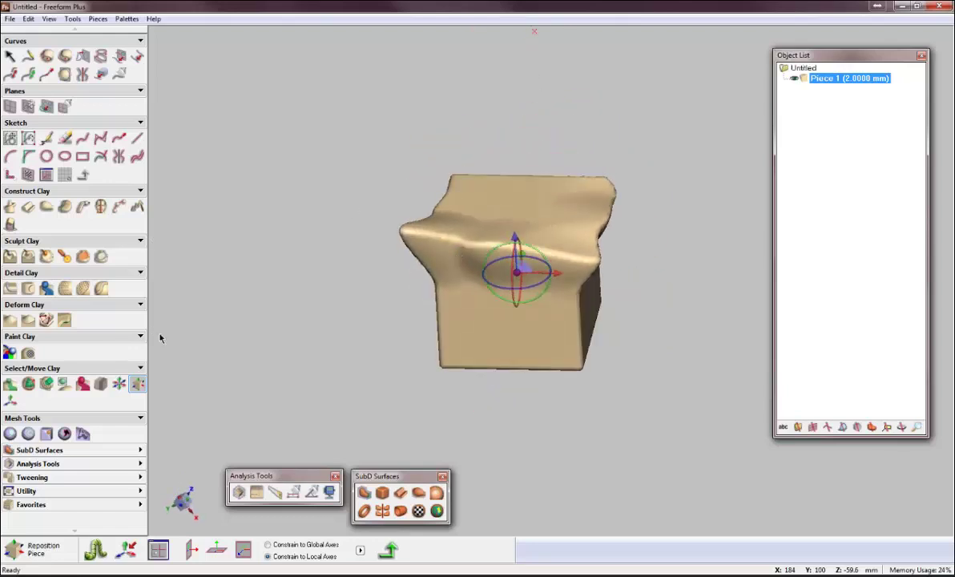
{"action": "left_click", "coordinate": [10, 354]}
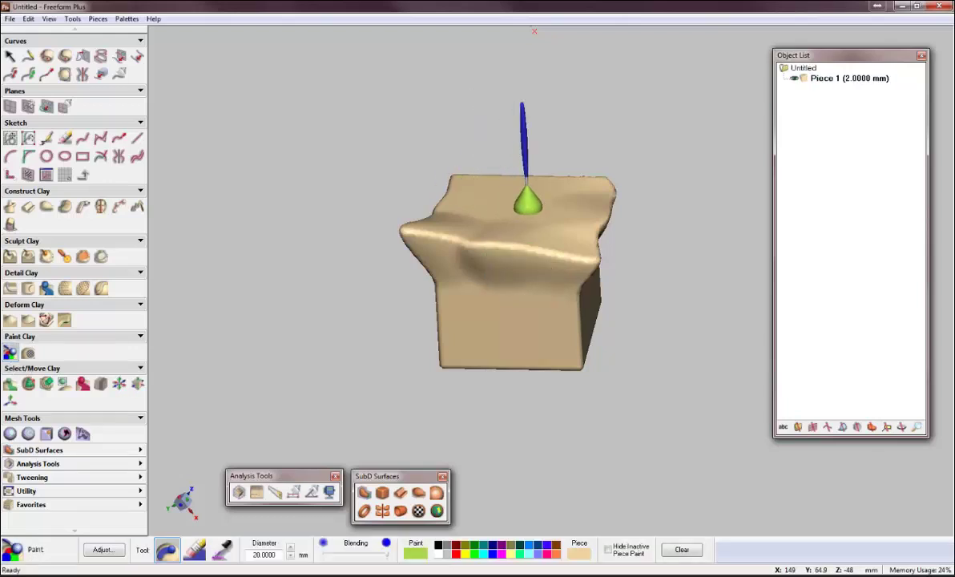
{"action": "key", "text": "plus"}
{"action": "key", "text": "plus"}
{"action": "key", "text": "plus"}
{"action": "key", "text": "plus"}
{"action": "key", "text": "plus"}
{"action": "key", "text": "plus"}
{"action": "key", "text": "plus"}
{"action": "key", "text": "plus"}
{"action": "key", "text": "plus"}
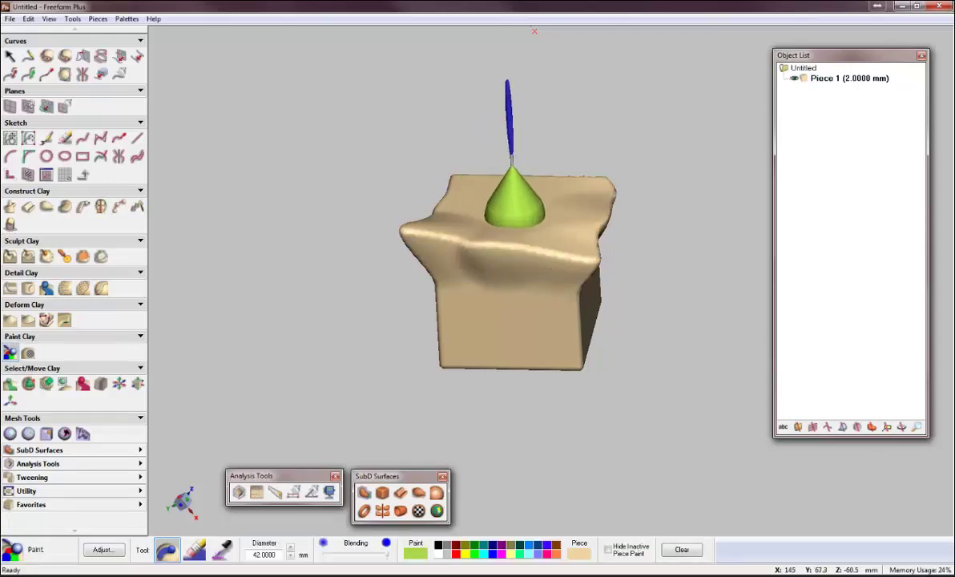
{"action": "mouse_move", "coordinate": [521, 198]}
{"action": "middle_mouse_down"}
{"action": "mouse_move", "coordinate": [522, 220]}
{"action": "mouse_move", "coordinate": [513, 192]}
{"action": "middle_mouse_up"}
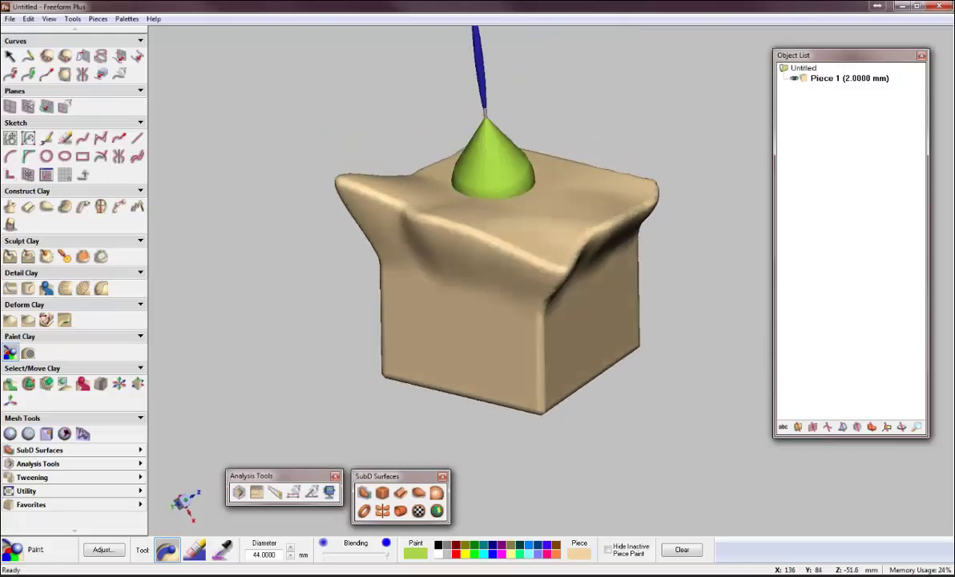
{"action": "mouse_move", "coordinate": [493, 122]}
{"action": "left_mouse_down"}
{"action": "mouse_move", "coordinate": [405, 224]}
{"action": "mouse_move", "coordinate": [458, 272]}
{"action": "mouse_move", "coordinate": [522, 232]}
{"action": "mouse_move", "coordinate": [493, 112]}
{"action": "mouse_move", "coordinate": [336, 198]}
{"action": "mouse_move", "coordinate": [357, 357]}
{"action": "mouse_move", "coordinate": [350, 378]}
{"action": "mouse_move", "coordinate": [366, 311]}
{"action": "mouse_move", "coordinate": [386, 378]}
{"action": "mouse_move", "coordinate": [473, 316]}
{"action": "mouse_move", "coordinate": [542, 299]}
{"action": "mouse_move", "coordinate": [452, 422]}
{"action": "mouse_move", "coordinate": [507, 414]}
{"action": "mouse_move", "coordinate": [427, 388]}
{"action": "mouse_move", "coordinate": [507, 401]}
{"action": "mouse_move", "coordinate": [558, 352]}
{"action": "mouse_move", "coordinate": [622, 260]}
{"action": "mouse_move", "coordinate": [612, 160]}
{"action": "mouse_move", "coordinate": [398, 96]}
{"action": "mouse_move", "coordinate": [402, 128]}
{"action": "left_mouse_up"}
{"action": "mouse_move", "coordinate": [633, 241]}
{"action": "middle_mouse_down"}
{"action": "mouse_move", "coordinate": [584, 311]}
{"action": "mouse_move", "coordinate": [516, 316]}
{"action": "mouse_move", "coordinate": [550, 432]}
{"action": "middle_mouse_up"}
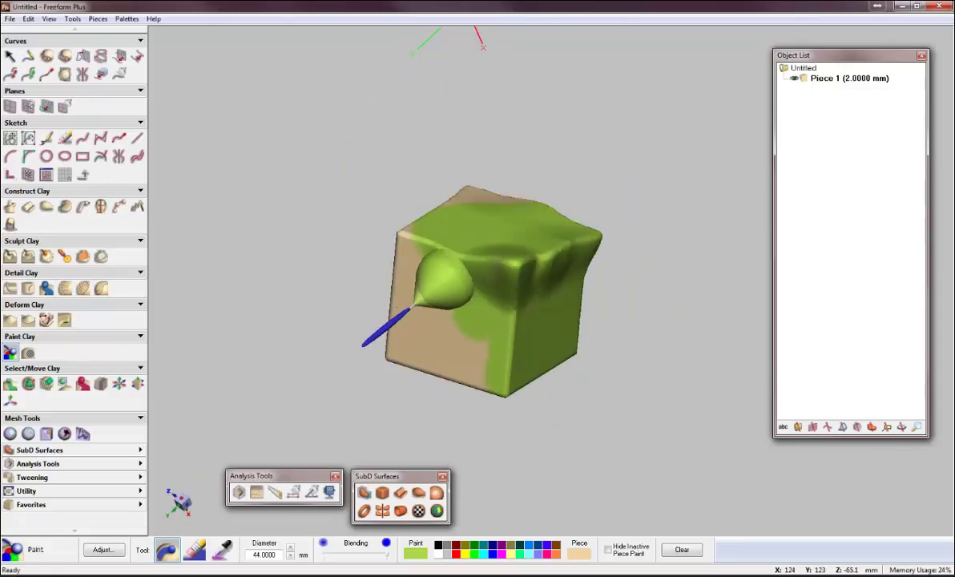
{"action": "mouse_move", "coordinate": [391, 313]}
{"action": "left_mouse_down"}
{"action": "mouse_move", "coordinate": [384, 255]}
{"action": "mouse_move", "coordinate": [406, 213]}
{"action": "mouse_move", "coordinate": [445, 153]}
{"action": "mouse_move", "coordinate": [483, 143]}
{"action": "left_mouse_up"}
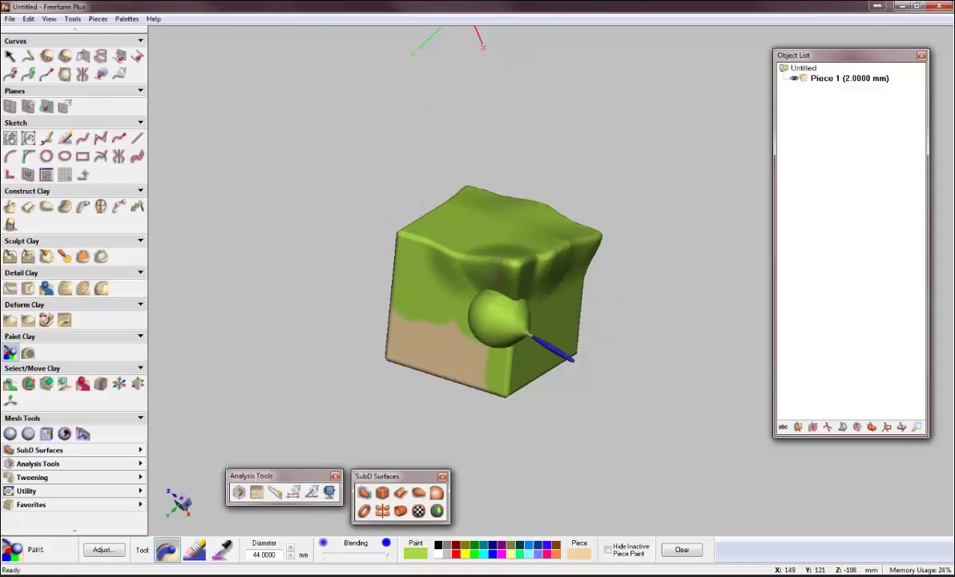
{"action": "mouse_move", "coordinate": [483, 343]}
{"action": "left_mouse_down"}
{"action": "mouse_move", "coordinate": [431, 348]}
{"action": "mouse_move", "coordinate": [427, 328]}
{"action": "left_mouse_up"}
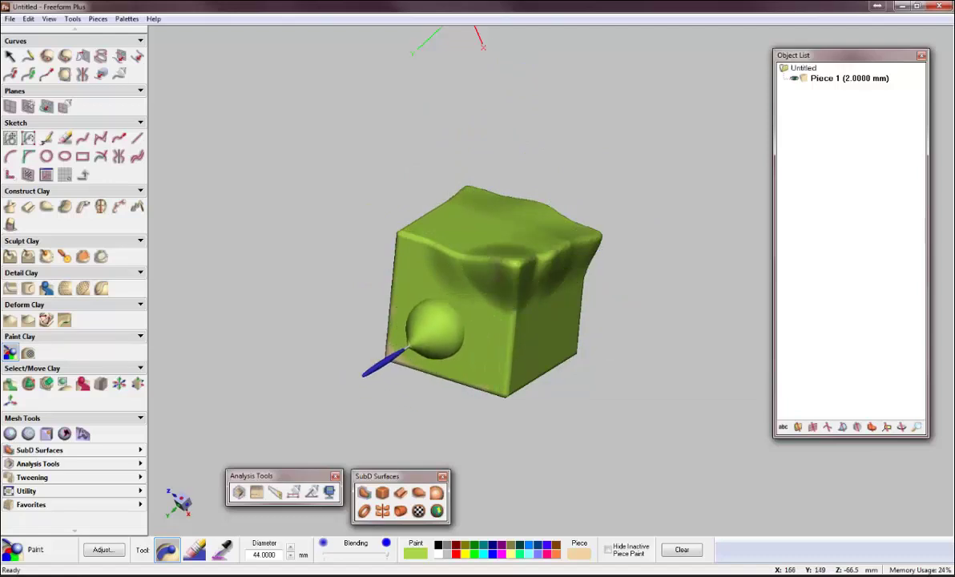
{"action": "mouse_move", "coordinate": [435, 329]}
{"action": "middle_mouse_down"}
{"action": "mouse_move", "coordinate": [494, 389]}
{"action": "mouse_move", "coordinate": [442, 405]}
{"action": "mouse_move", "coordinate": [424, 290]}
{"action": "middle_mouse_up"}
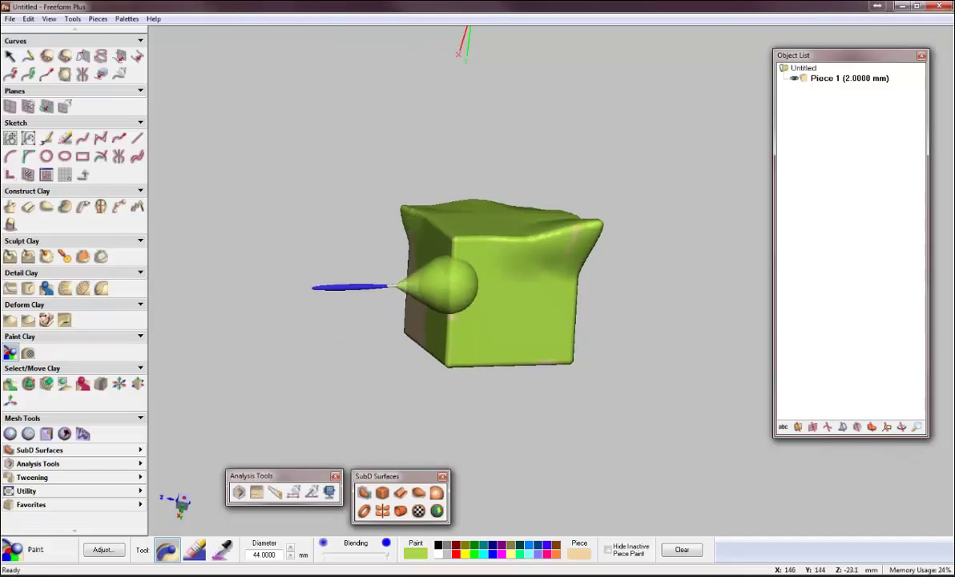
{"action": "middle_click_drag", "start_coordinate": [731, 333], "coordinate": [781, 361]}
{"action": "middle_click_drag", "start_coordinate": [642, 340], "coordinate": [665, 213]}
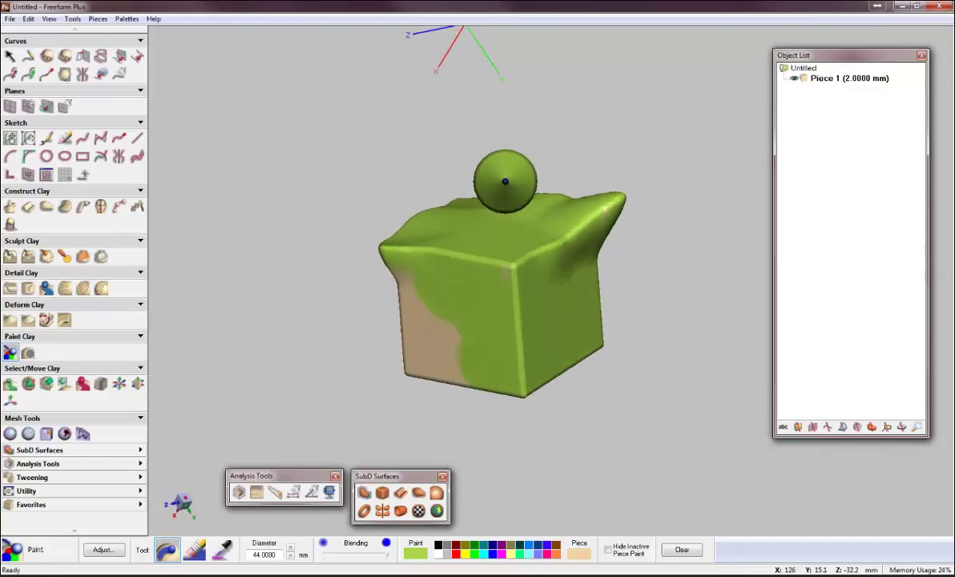
Create a front sketch plane for the painted clay piece and start a sketch on it.
{"action": "middle_click_drag", "start_coordinate": [505, 181], "coordinate": [516, 213]}
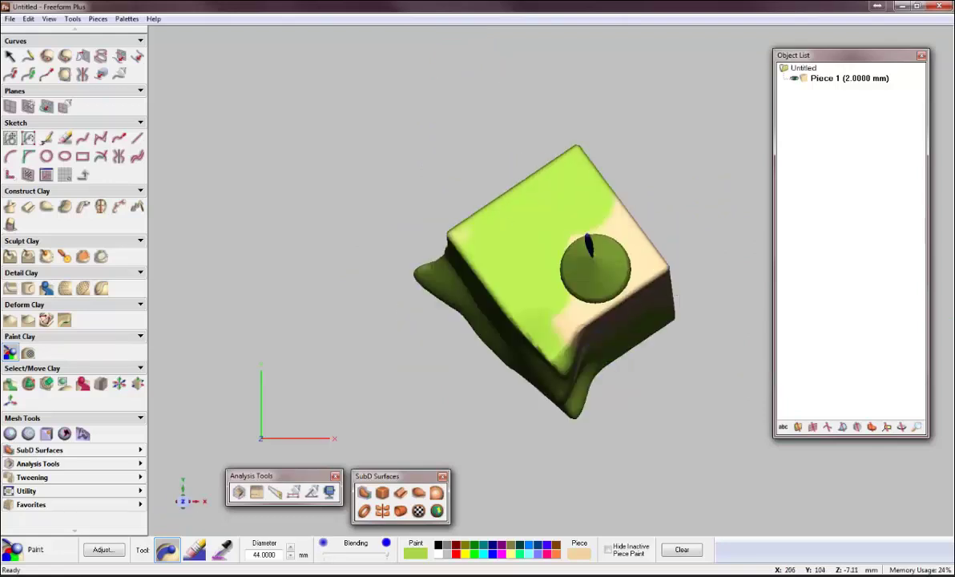
{"action": "left_click", "coordinate": [432, 193]}
{"action": "middle_click_drag", "start_coordinate": [750, 293], "coordinate": [718, 264]}
{"action": "right_click", "coordinate": [819, 89]}
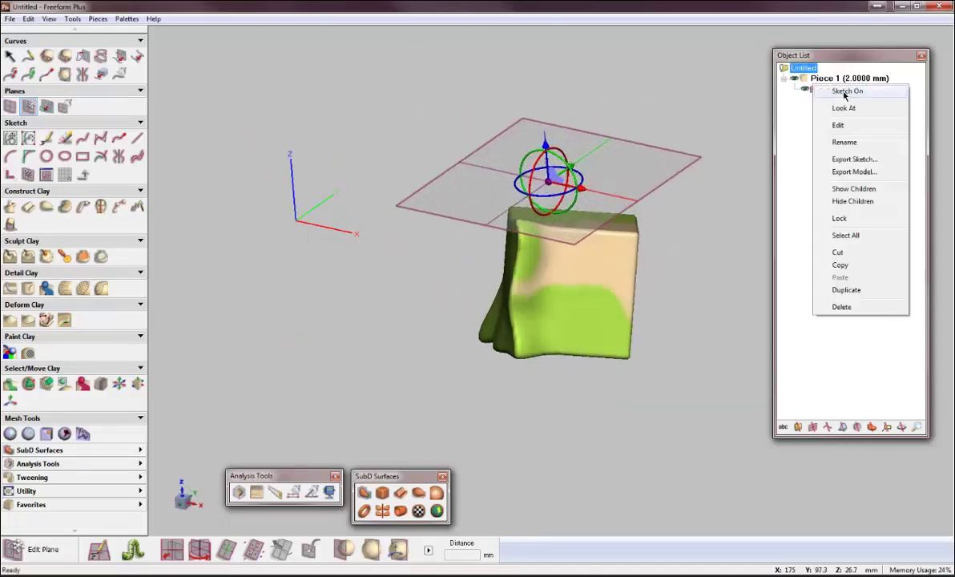
{"action": "left_click", "coordinate": [848, 92]}
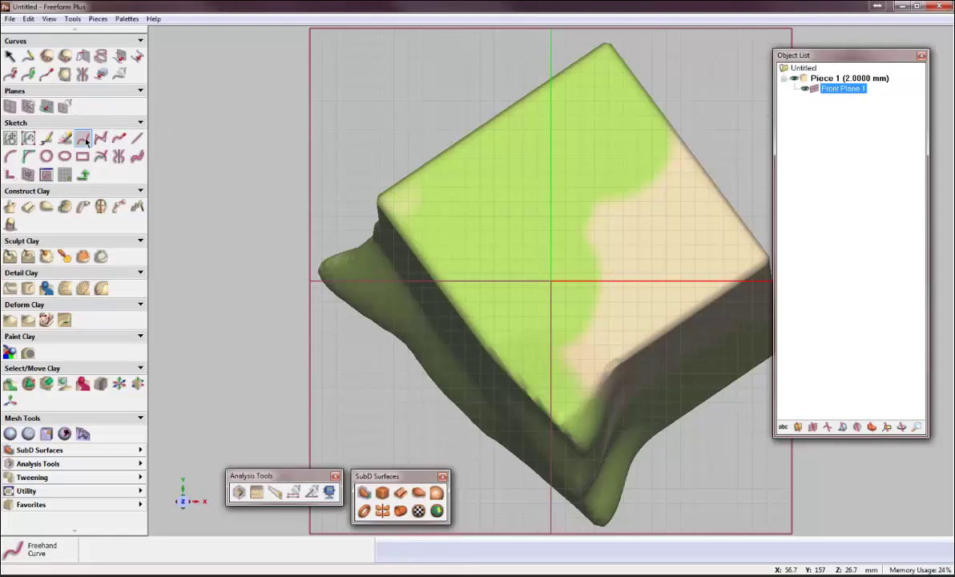
Sketch a closed, kidney-shaped freehand curve about 303 mm long on the plane, beside the clay box.
{"action": "left_click_drag", "start_coordinate": [258, 62], "coordinate": [224, 63]}
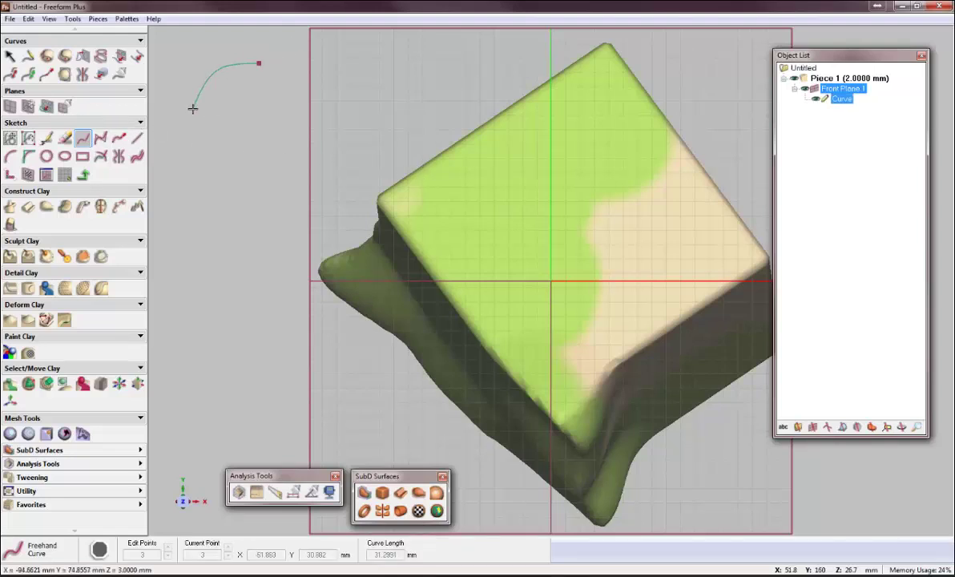
{"action": "mouse_move", "coordinate": [193, 108]}
{"action": "left_mouse_down"}
{"action": "mouse_move", "coordinate": [161, 204]}
{"action": "mouse_move", "coordinate": [228, 329]}
{"action": "mouse_move", "coordinate": [311, 335]}
{"action": "mouse_move", "coordinate": [286, 225]}
{"action": "left_mouse_up"}
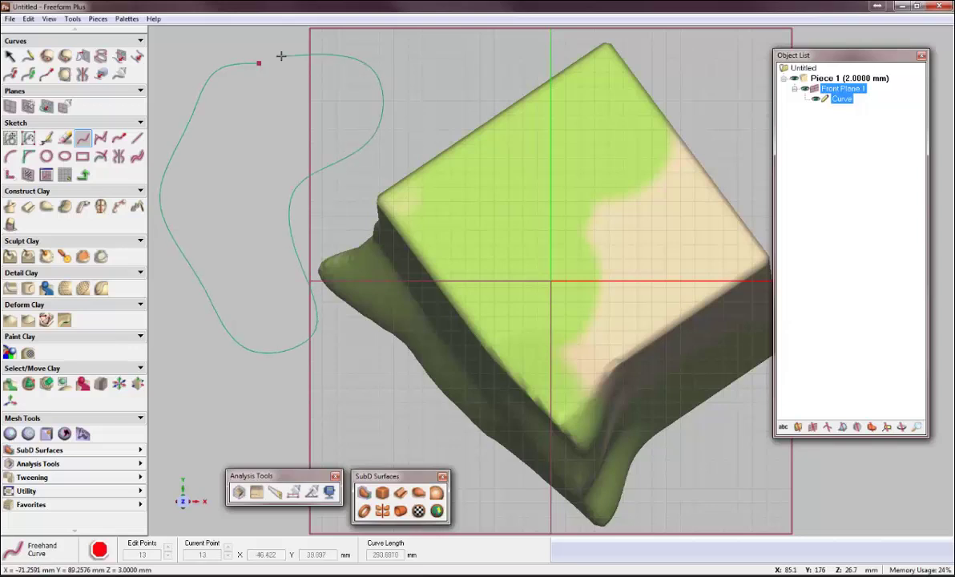
{"action": "left_click_drag", "start_coordinate": [281, 56], "coordinate": [275, 57]}
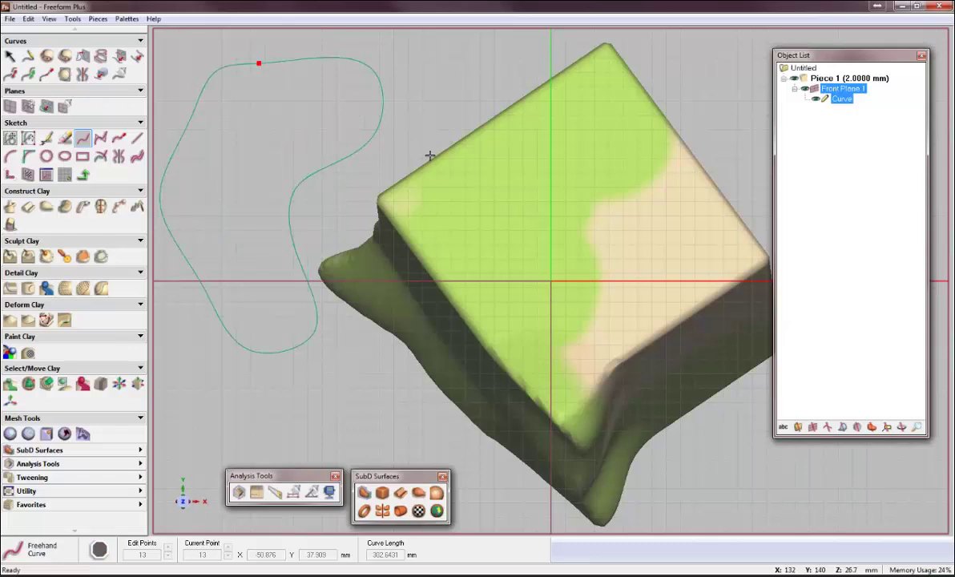
Inflate the closed curve profile into clay with a front value of 17 mm and apply it.
{"action": "middle_click_drag", "start_coordinate": [431, 156], "coordinate": [324, 141]}
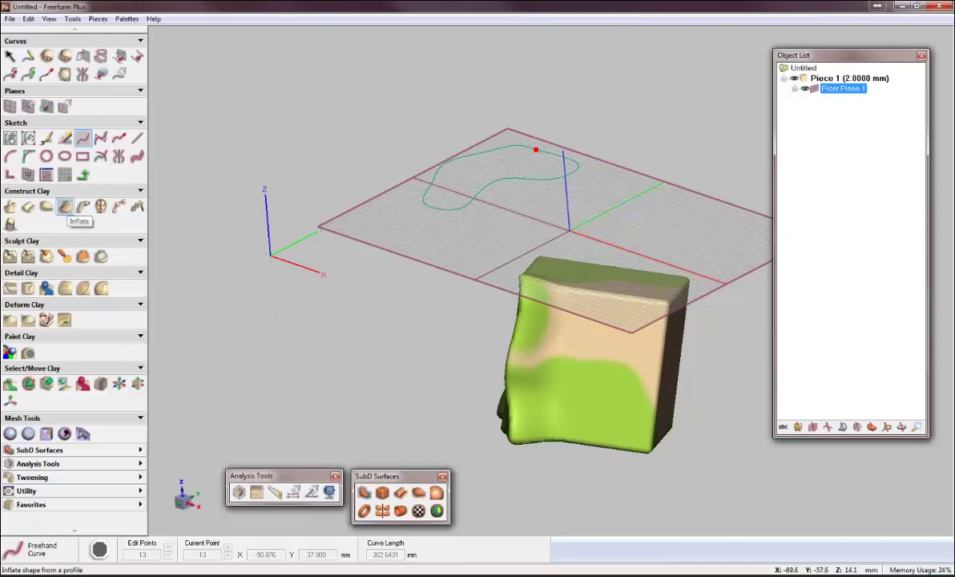
{"action": "left_click", "coordinate": [65, 207]}
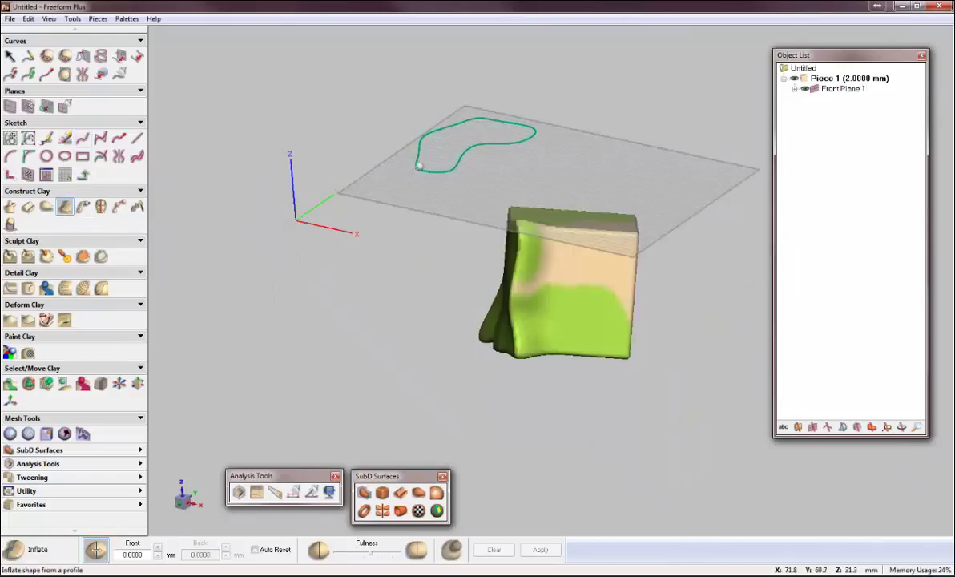
{"action": "left_click", "coordinate": [419, 166]}
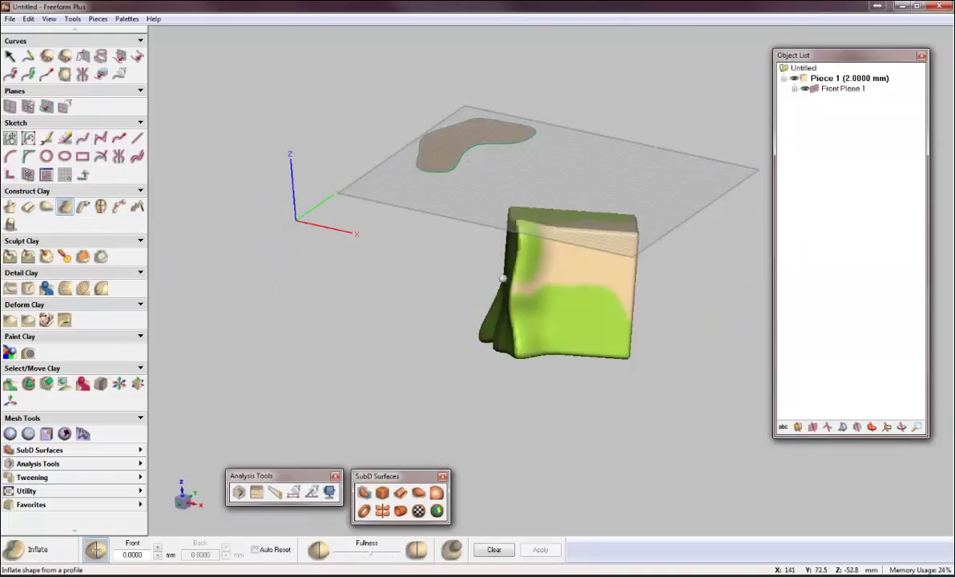
{"action": "middle_click_drag", "start_coordinate": [504, 278], "coordinate": [503, 278]}
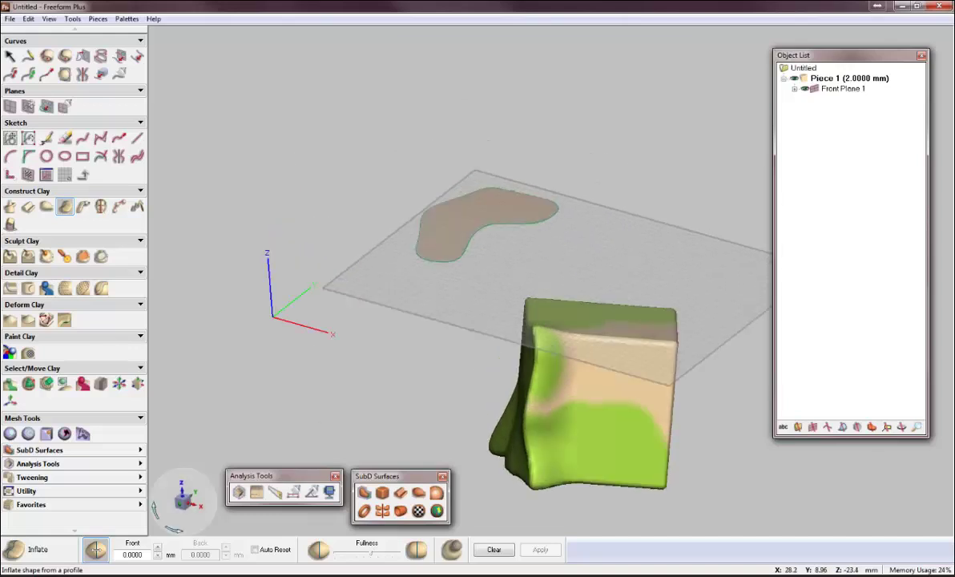
{"action": "left_click", "coordinate": [158, 548]}
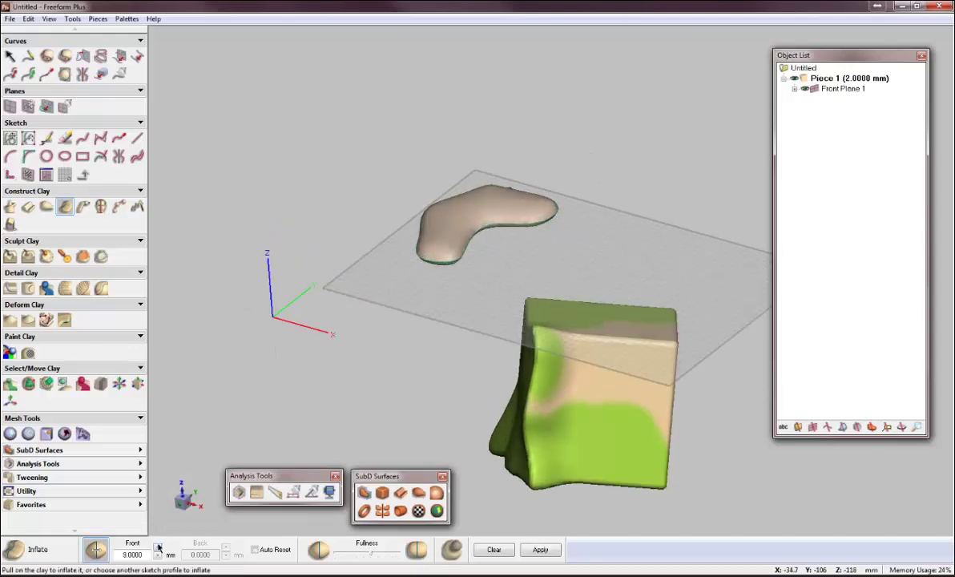
{"action": "left_click", "coordinate": [158, 546]}
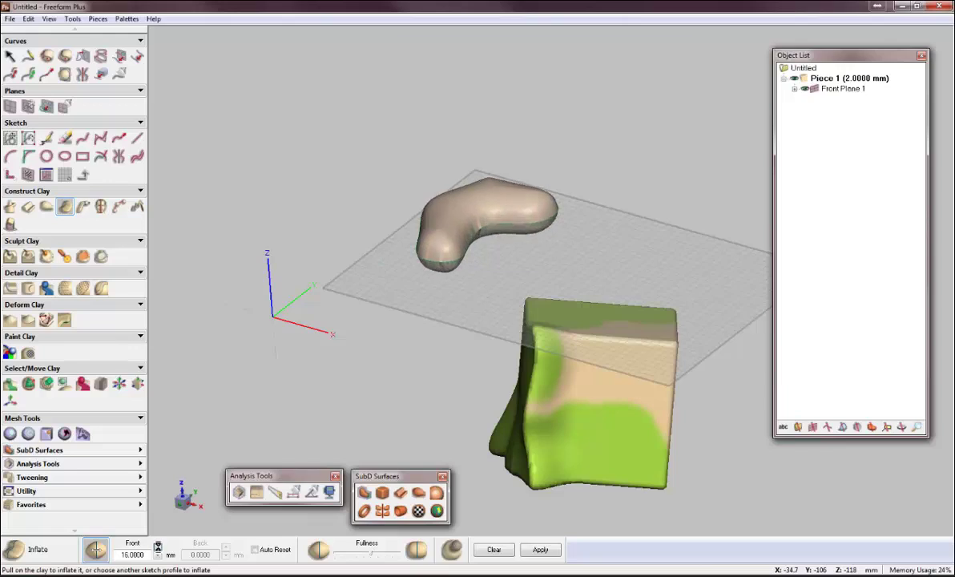
{"action": "middle_click_drag", "start_coordinate": [223, 489], "coordinate": [408, 273]}
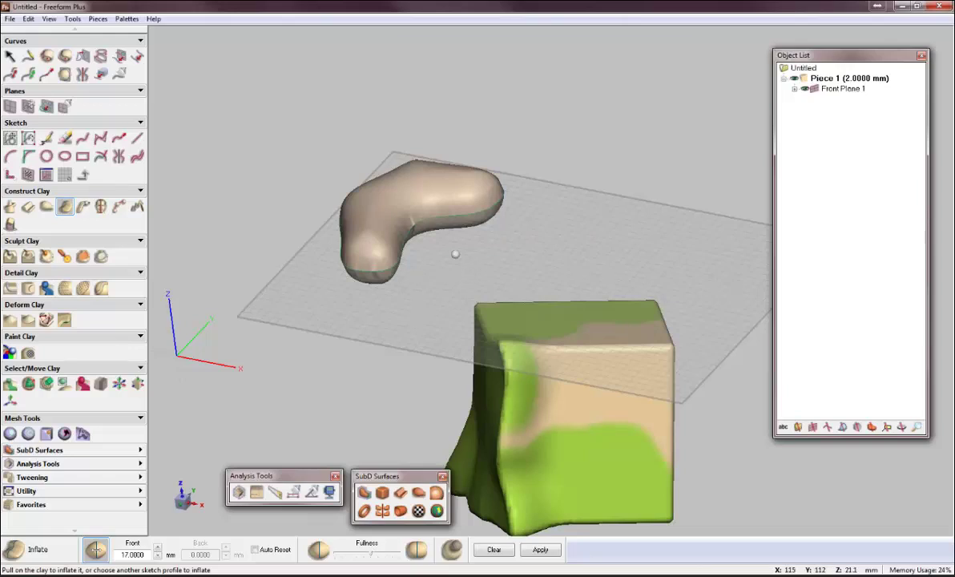
{"action": "middle_click_drag", "start_coordinate": [429, 249], "coordinate": [310, 392]}
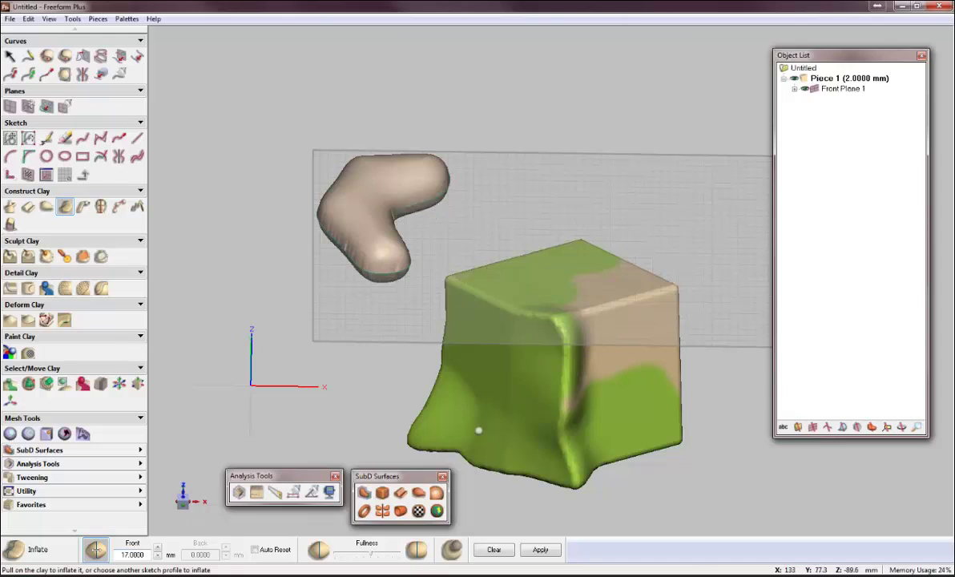
{"action": "left_click", "coordinate": [541, 550]}
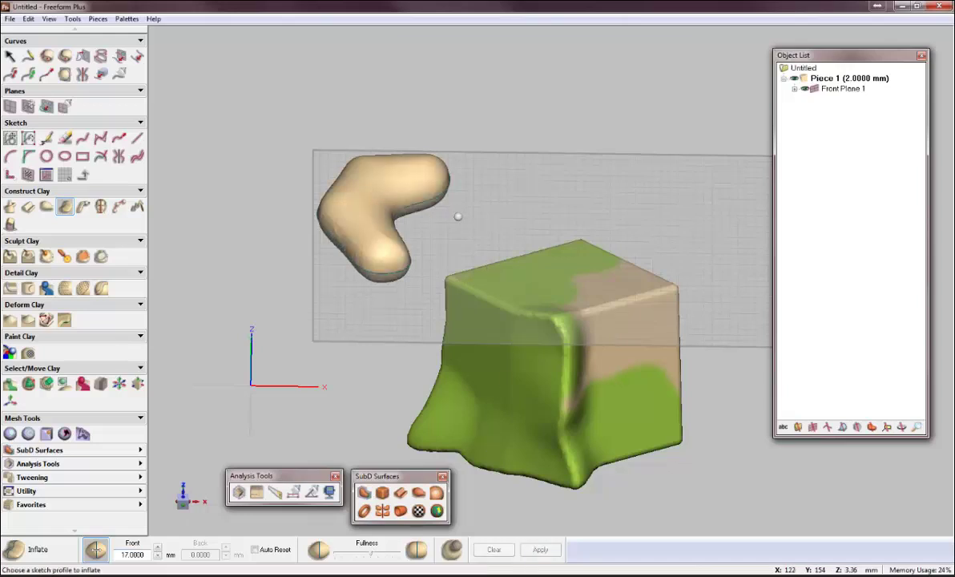
{"action": "middle_click_drag", "start_coordinate": [458, 216], "coordinate": [436, 214]}
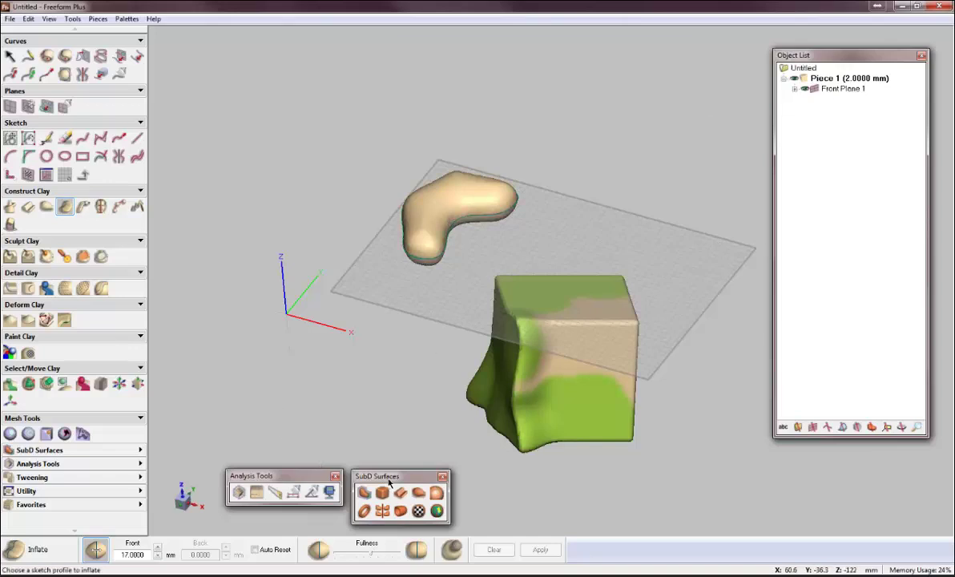
Create a new empty piece with Rough Shape coarseness, and hide Piece 1 and its Front Plane 1.
{"action": "left_click_drag", "start_coordinate": [389, 481], "coordinate": [387, 481]}
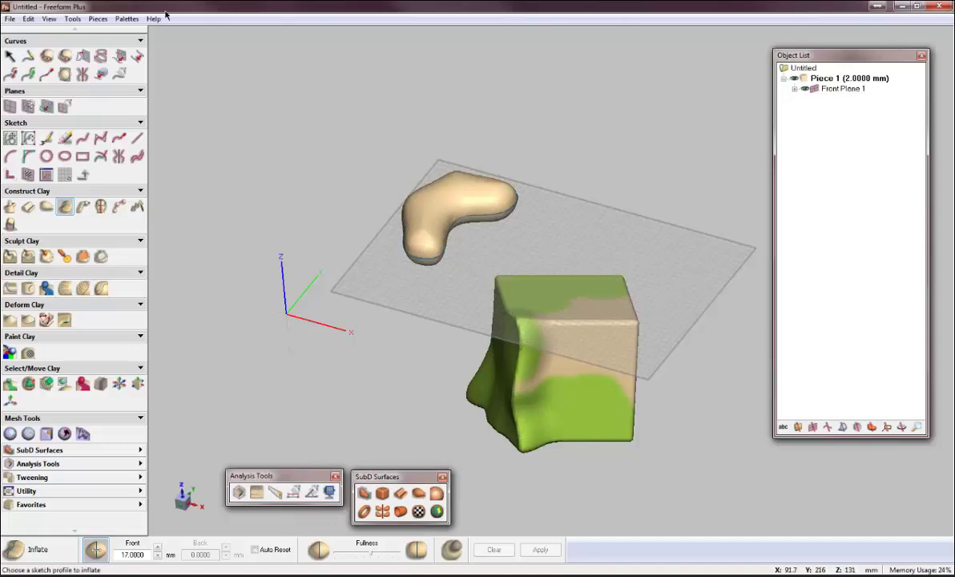
{"action": "left_click", "coordinate": [97, 19]}
{"action": "left_click", "coordinate": [116, 32]}
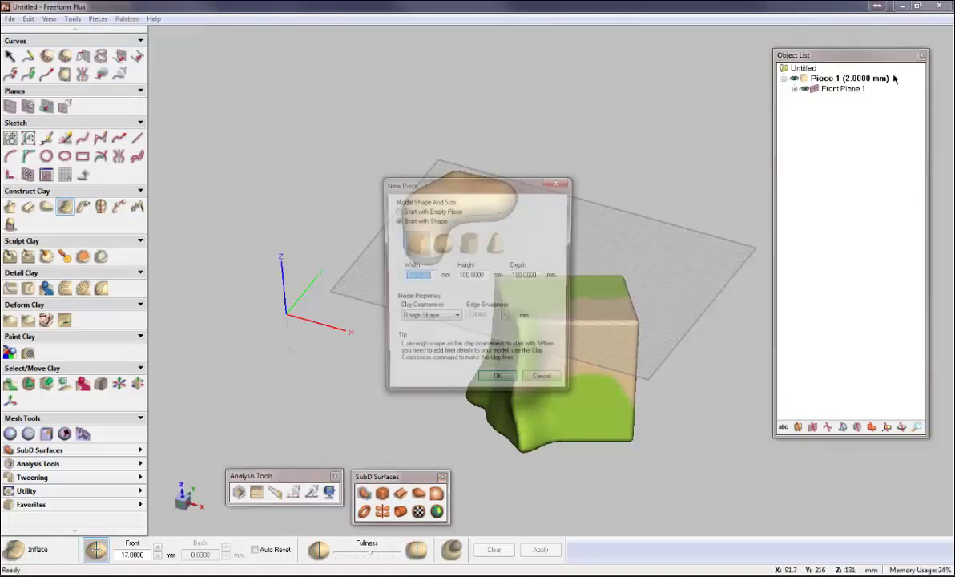
{"action": "left_click", "coordinate": [423, 212]}
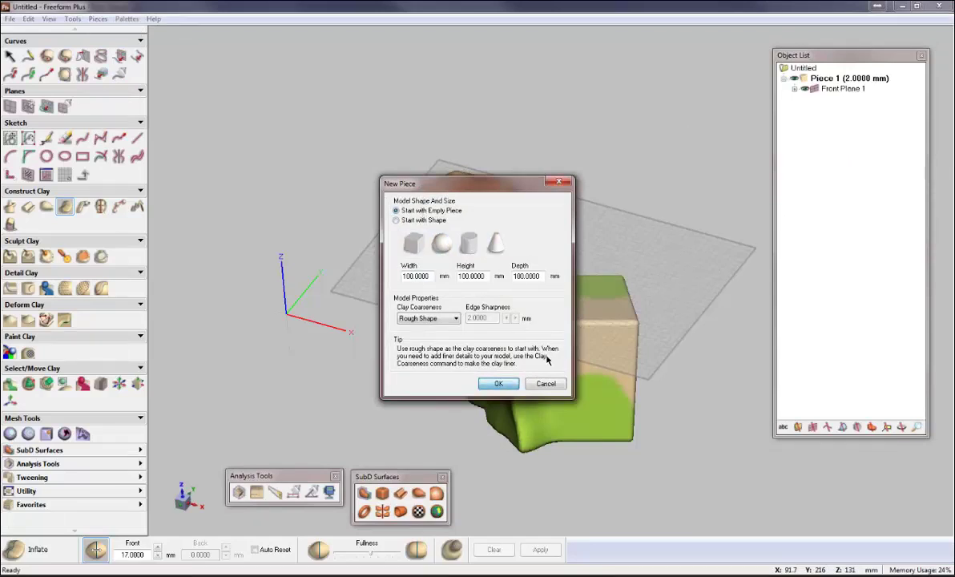
{"action": "key", "text": "Return"}
{"action": "left_click", "coordinate": [795, 78]}
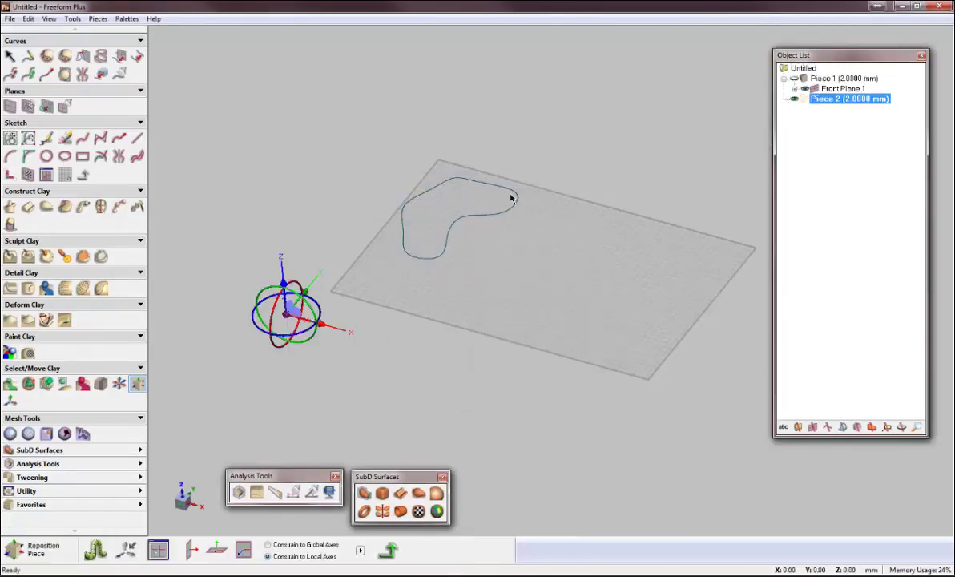
{"action": "left_click", "coordinate": [805, 89]}
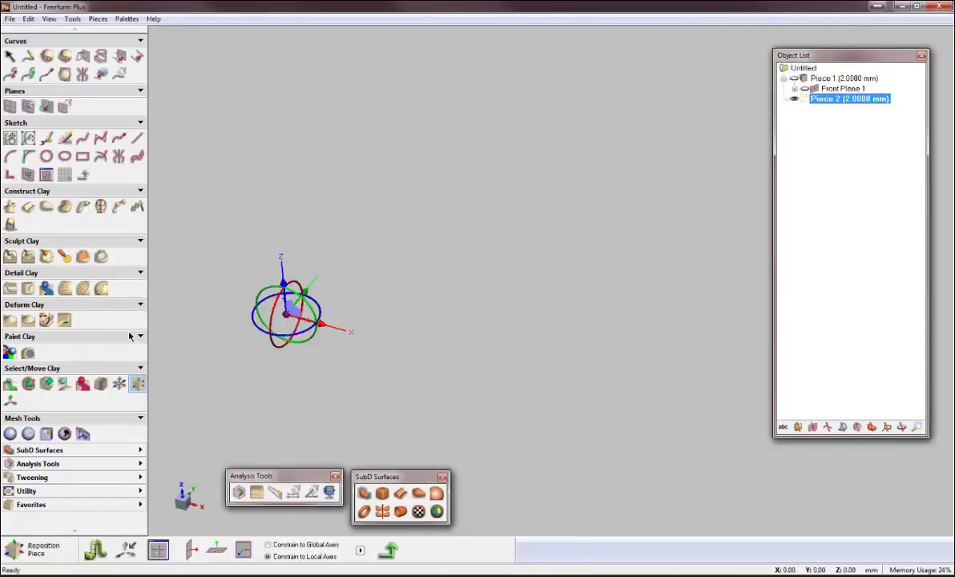
Create a 100 x 100 x 100 mm Cube SubD and open it in Edit SubD with the Toolbox moved clear.
{"action": "left_click", "coordinate": [383, 495]}
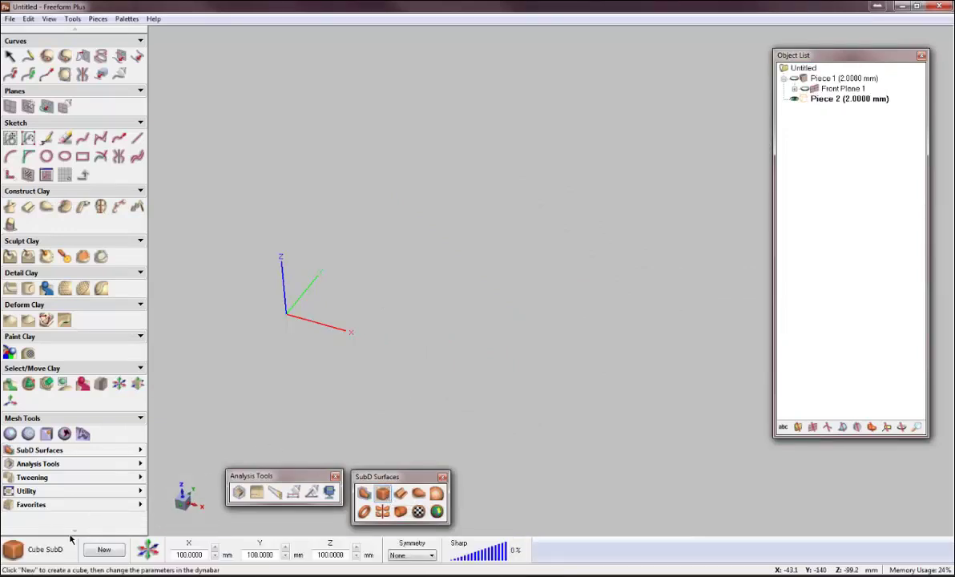
{"action": "left_click", "coordinate": [104, 550]}
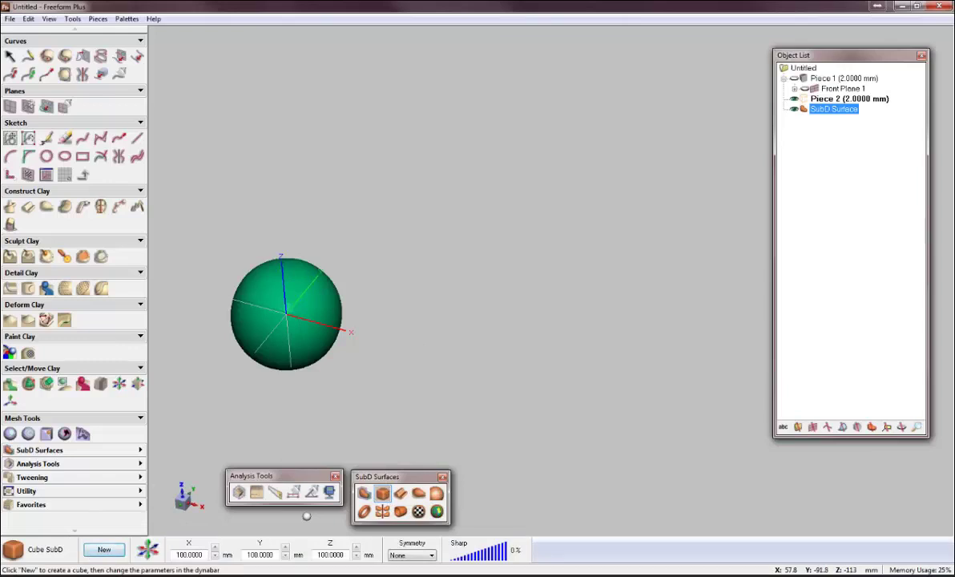
{"action": "key", "text": "Home"}
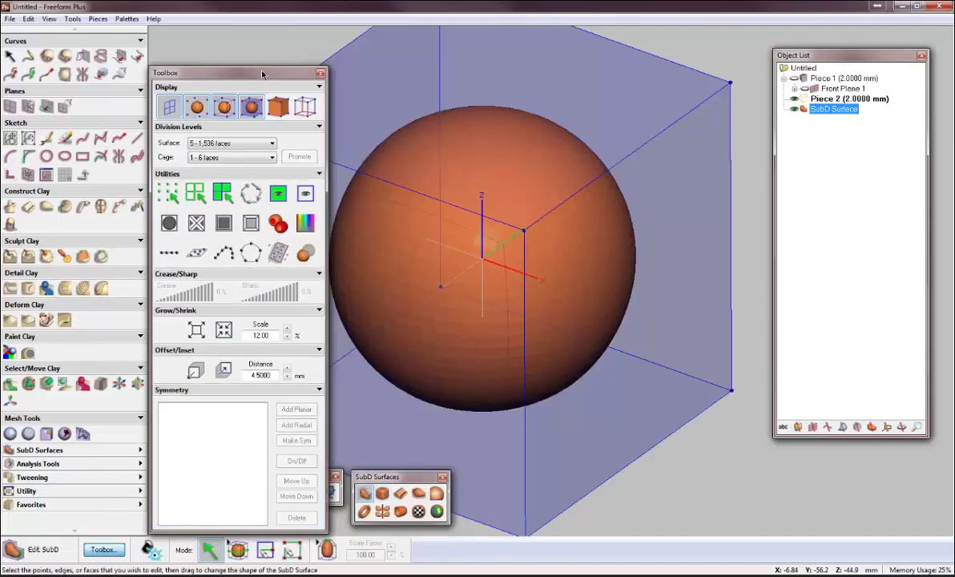
{"action": "left_click_drag", "start_coordinate": [263, 73], "coordinate": [267, 42]}
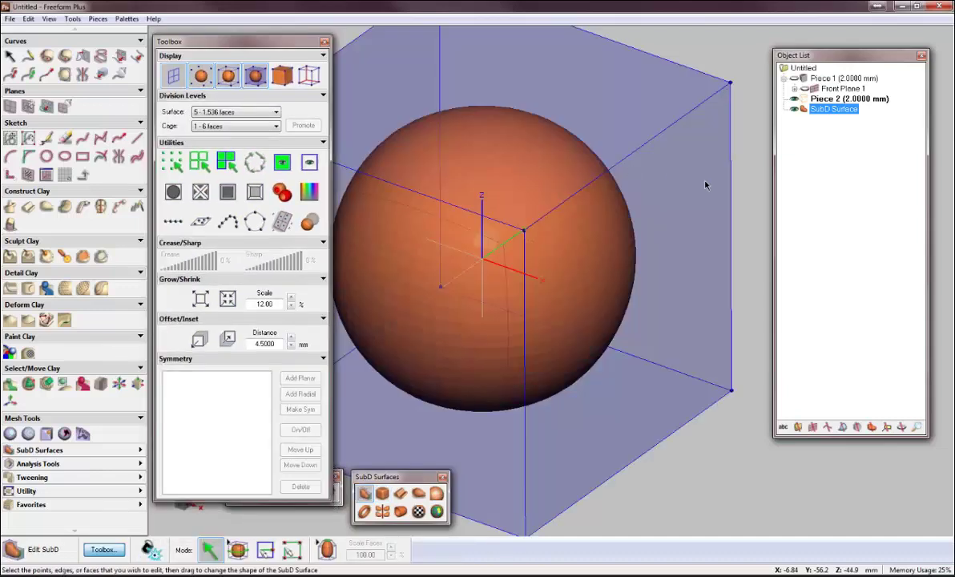
{"action": "scroll", "coordinate": [734, 192], "scroll_direction": "down", "scroll_amount": 5}
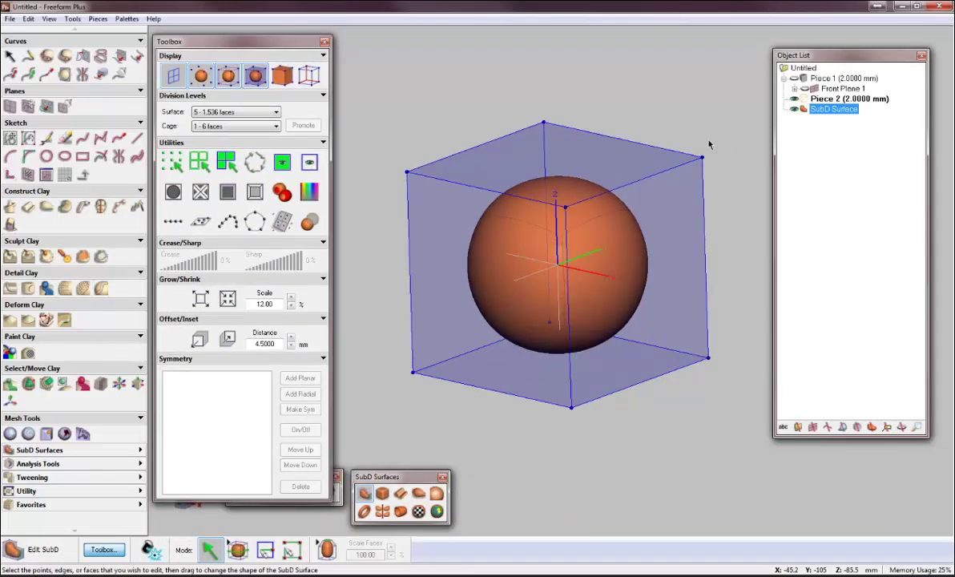
Lower the top face of the SubD control cage to about Z -7.9 mm and deselect it.
{"action": "left_click", "coordinate": [593, 164]}
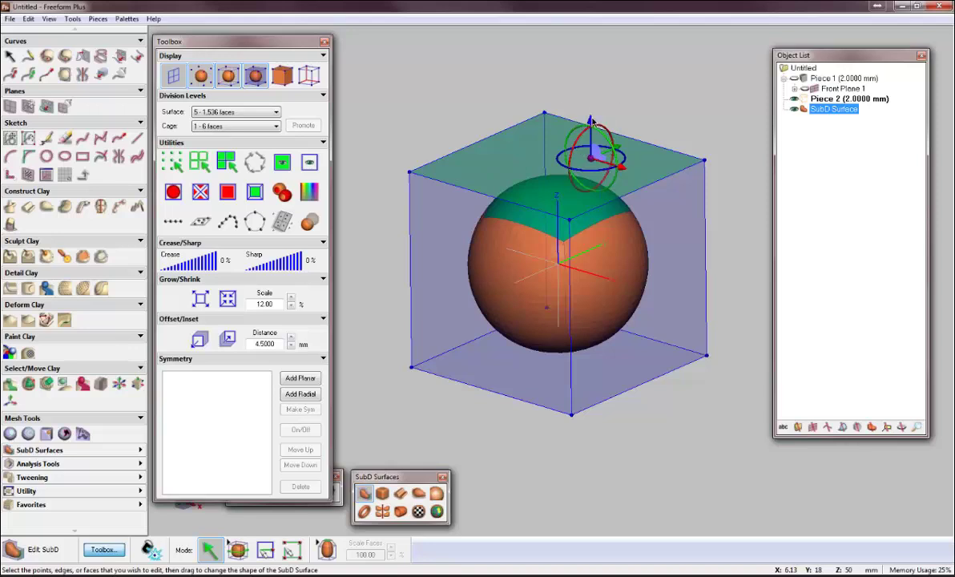
{"action": "left_click_drag", "start_coordinate": [591, 120], "coordinate": [598, 243]}
{"action": "left_click", "coordinate": [669, 153]}
Pull the cage's upper corner at X -50, Y 50 out to about X -106 and up to about Z 39.9 mm.
{"action": "middle_click_drag", "start_coordinate": [669, 154], "coordinate": [588, 219]}
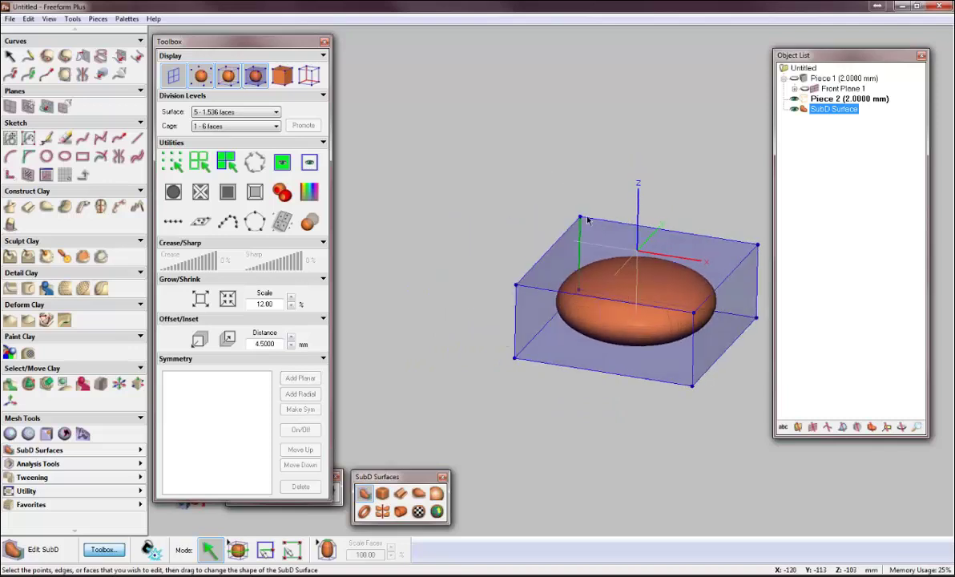
{"action": "left_click", "coordinate": [582, 218]}
{"action": "left_click_drag", "start_coordinate": [580, 219], "coordinate": [485, 203]}
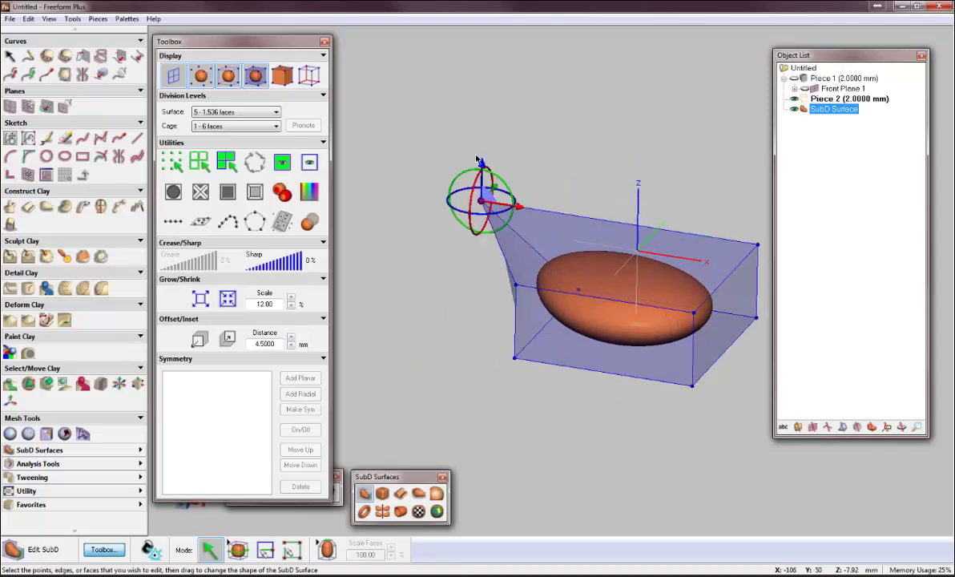
{"action": "left_click_drag", "start_coordinate": [482, 166], "coordinate": [498, 64]}
Move the upper cage corner at X -50, Y -50 to about X -111, Y -103, Z 15.9 mm and deselect it.
{"action": "middle_click_drag", "start_coordinate": [496, 184], "coordinate": [501, 270]}
{"action": "left_click", "coordinate": [495, 262]}
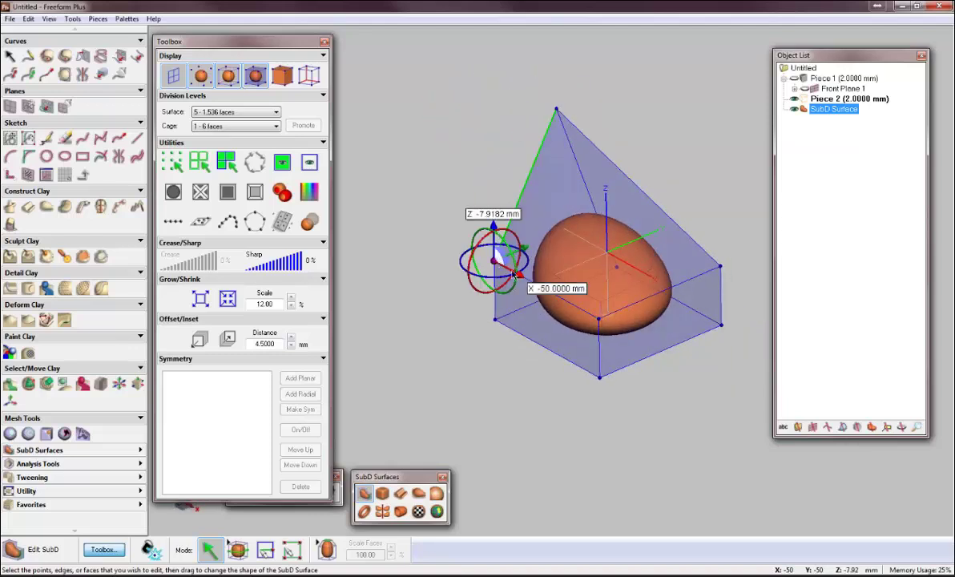
{"action": "left_click_drag", "start_coordinate": [519, 277], "coordinate": [453, 229]}
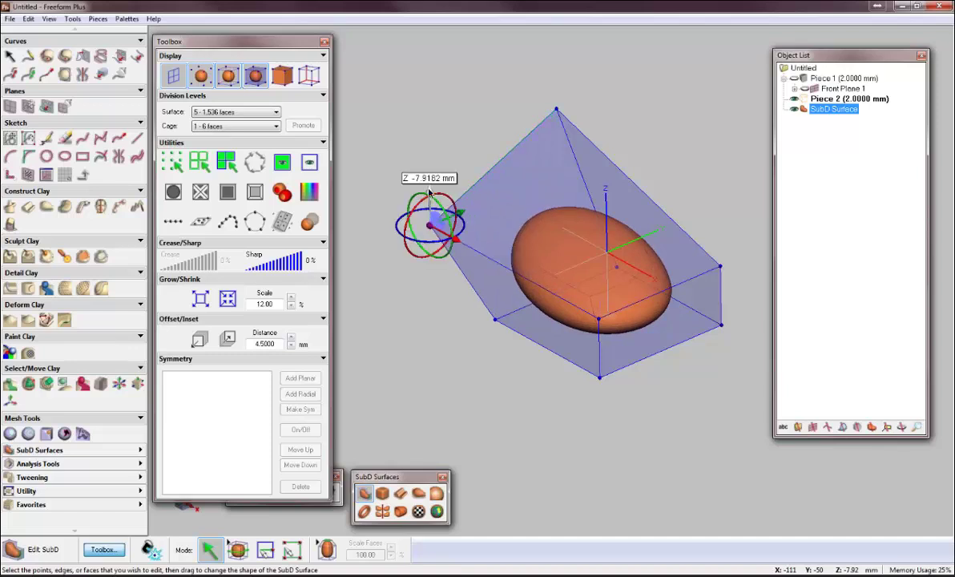
{"action": "left_click_drag", "start_coordinate": [427, 189], "coordinate": [433, 148]}
{"action": "middle_click_drag", "start_coordinate": [433, 147], "coordinate": [670, 269]}
{"action": "left_click_drag", "start_coordinate": [597, 275], "coordinate": [678, 263]}
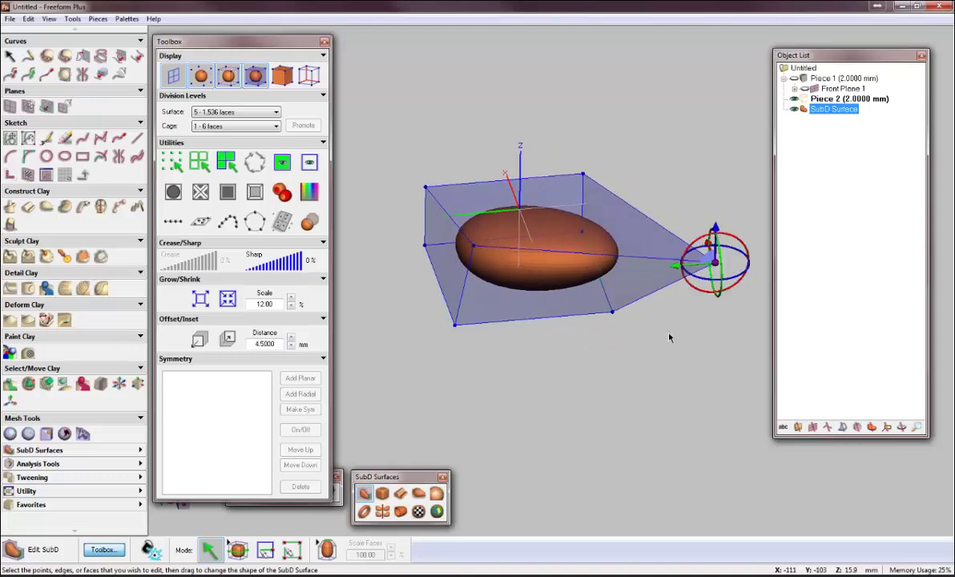
{"action": "left_click", "coordinate": [669, 337]}
Pull the raised cage corner at X -106, Y 50 farther outward along the Y axis.
{"action": "middle_click_drag", "start_coordinate": [669, 337], "coordinate": [653, 335]}
{"action": "left_click", "coordinate": [465, 255]}
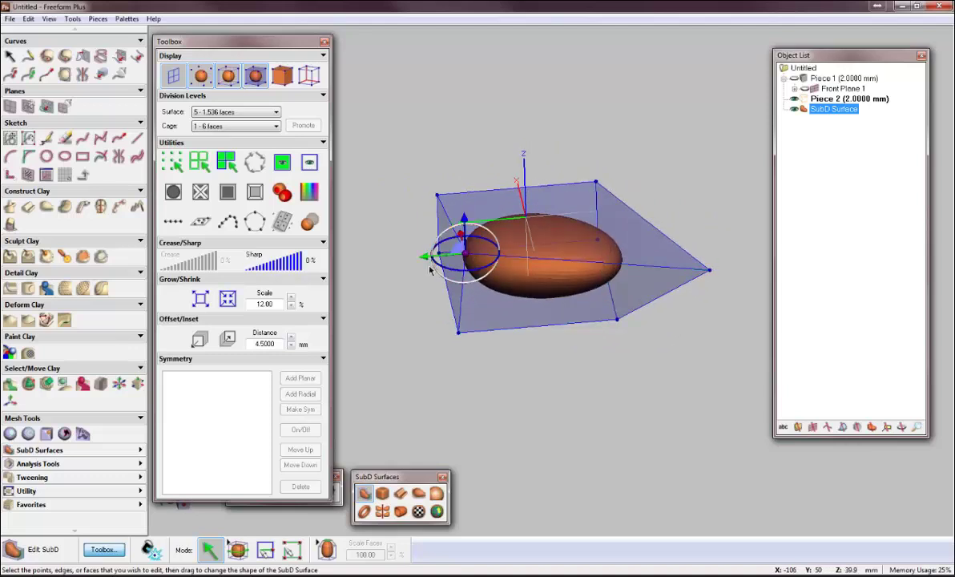
{"action": "left_click_drag", "start_coordinate": [426, 261], "coordinate": [374, 263]}
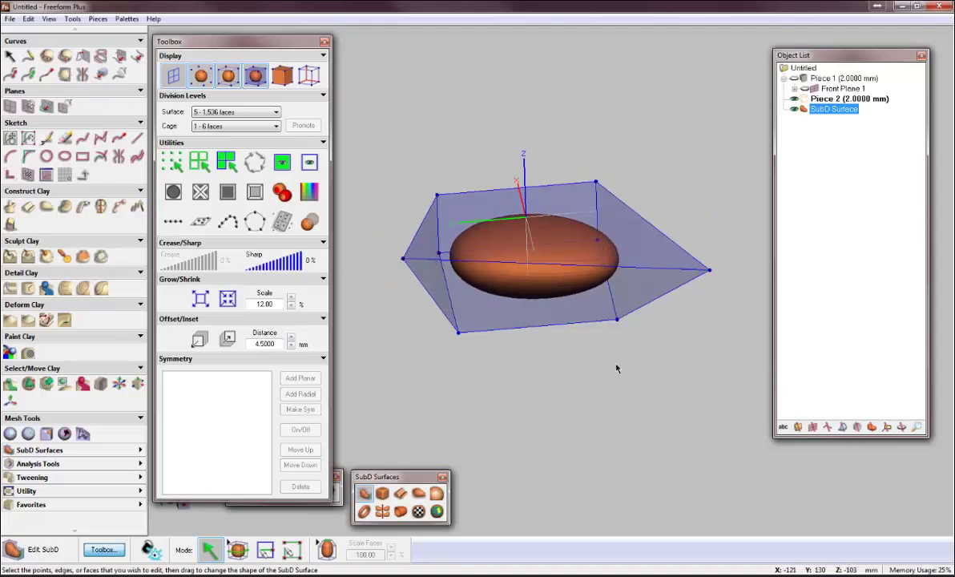
{"action": "middle_click_drag", "start_coordinate": [628, 358], "coordinate": [725, 352]}
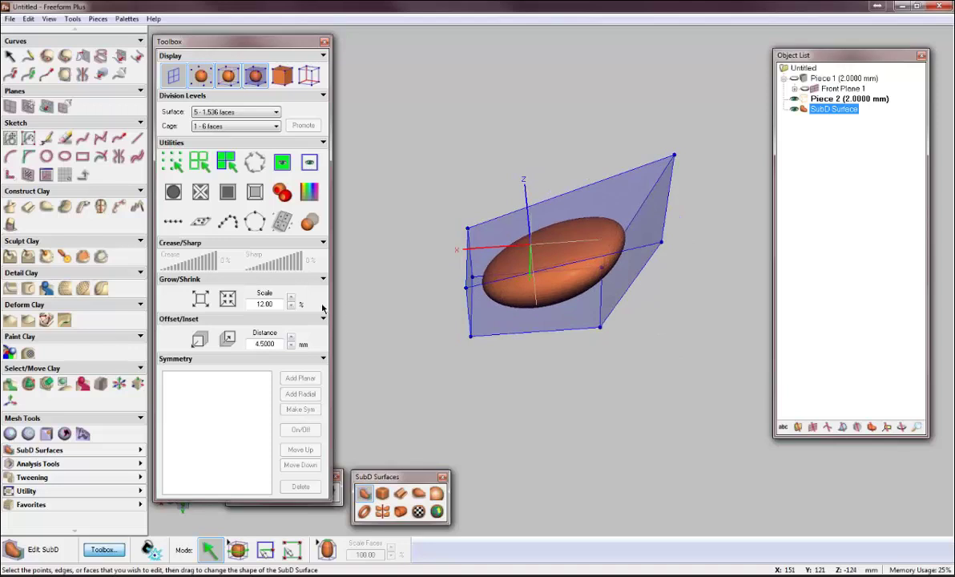
Undo the recent corner moves on the SubD control cage, back to its lowered box shape.
{"action": "key", "text": "ctrl+z"}
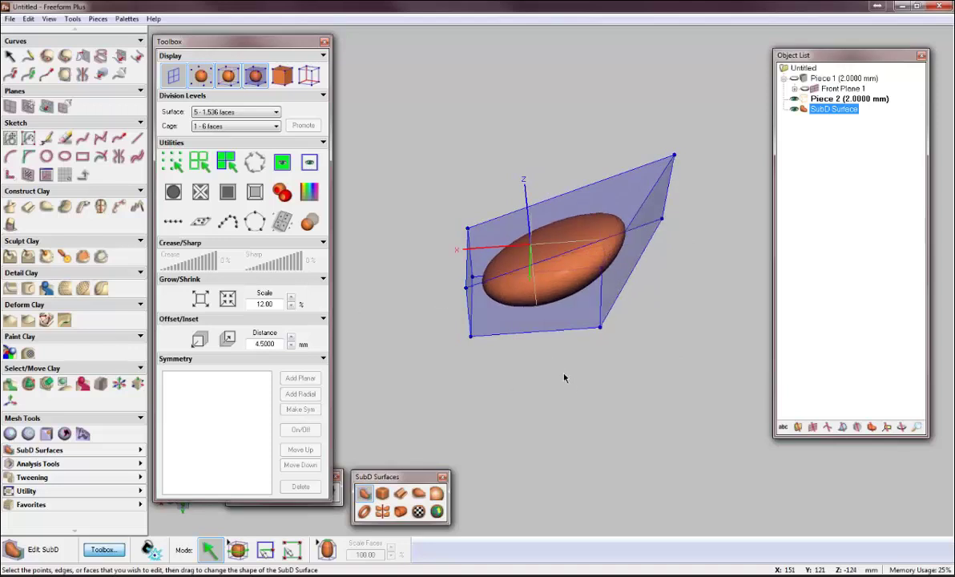
{"action": "key", "text": "ctrl+z"}
{"action": "key", "text": "ctrl+z"}
{"action": "key", "text": "ctrl+z"}
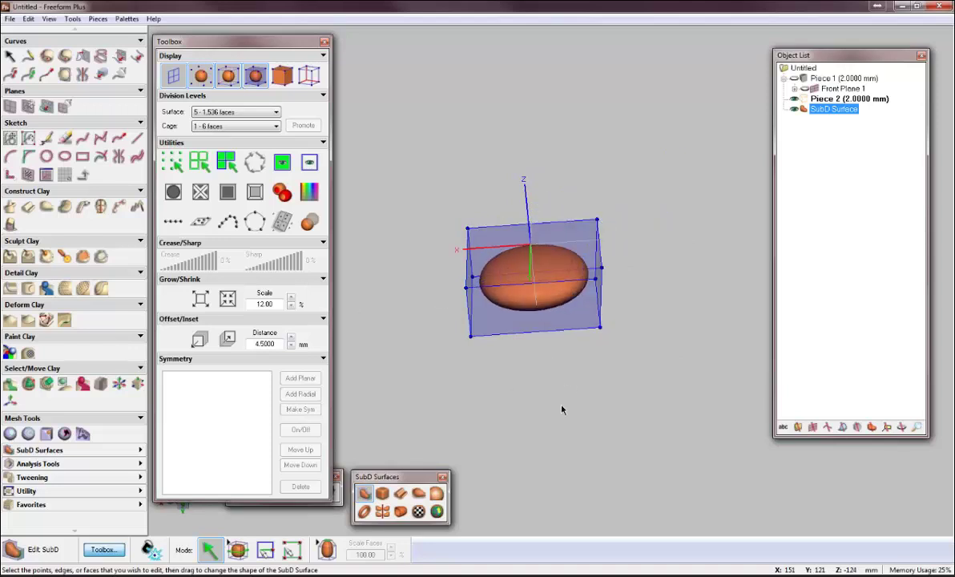
{"action": "key", "text": "ctrl+z"}
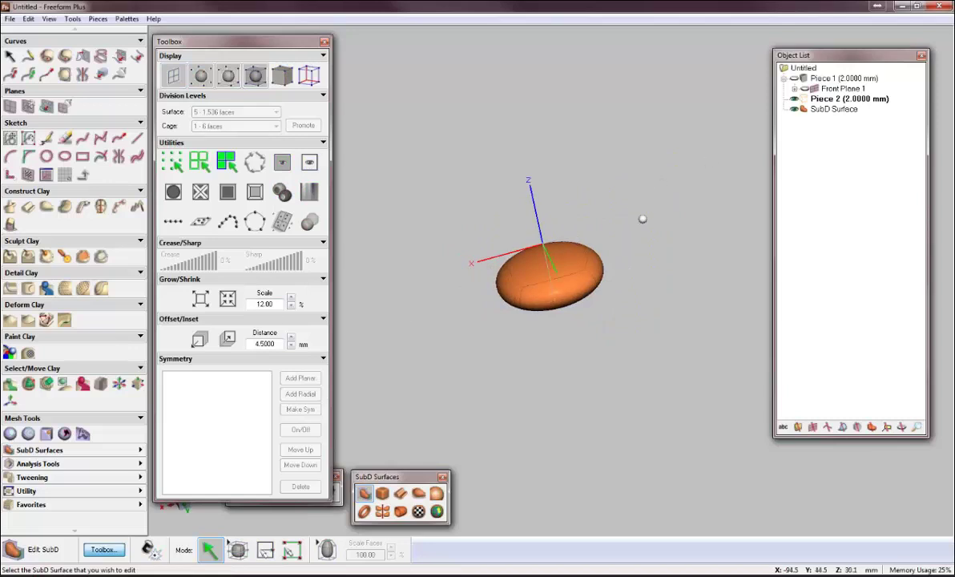
Select the SubD surface again and add a planar symmetry based on the upper cage edge at X -50.
{"action": "left_click", "coordinate": [572, 277]}
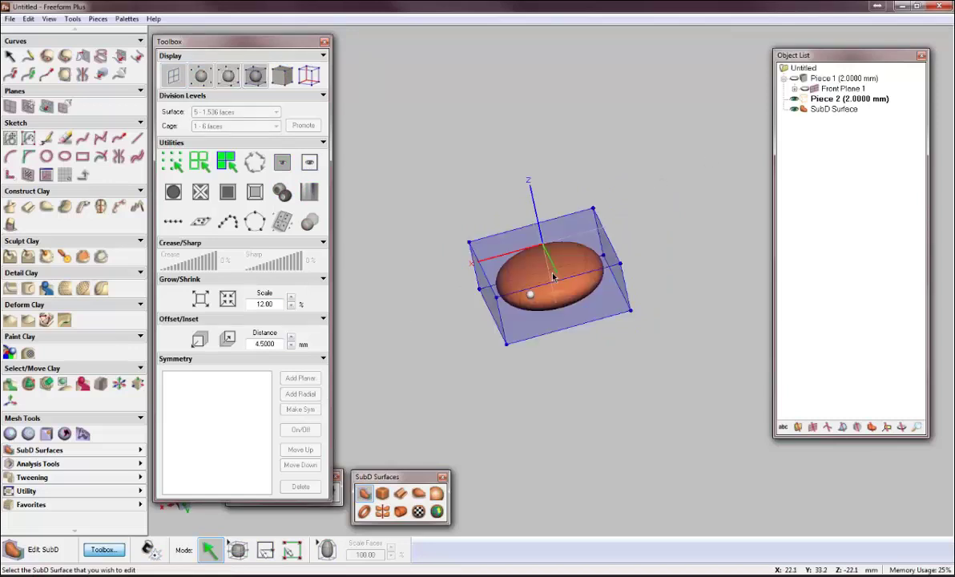
{"action": "left_click", "coordinate": [609, 240]}
{"action": "left_click", "coordinate": [300, 378]}
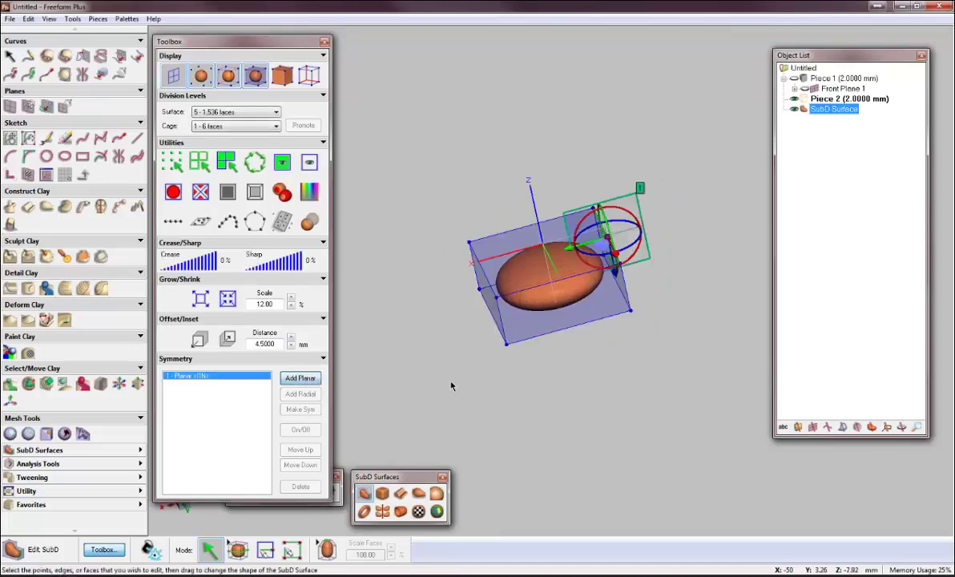
Move the upper cage corner at X -50, Y 50 inward along the Y axis to about Y 14.6 mm.
{"action": "middle_click_drag", "start_coordinate": [584, 359], "coordinate": [675, 285]}
{"action": "left_click", "coordinate": [676, 286]}
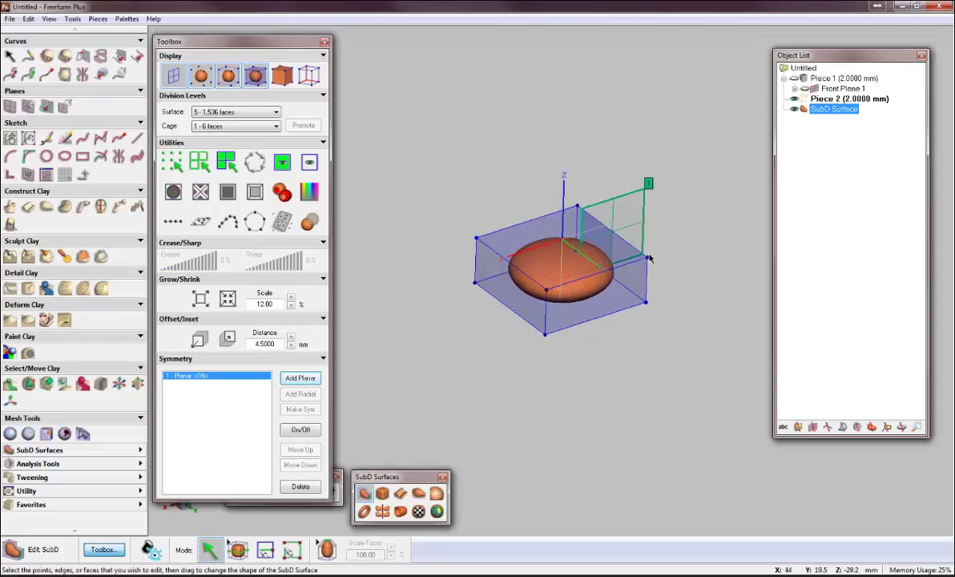
{"action": "left_click", "coordinate": [649, 259]}
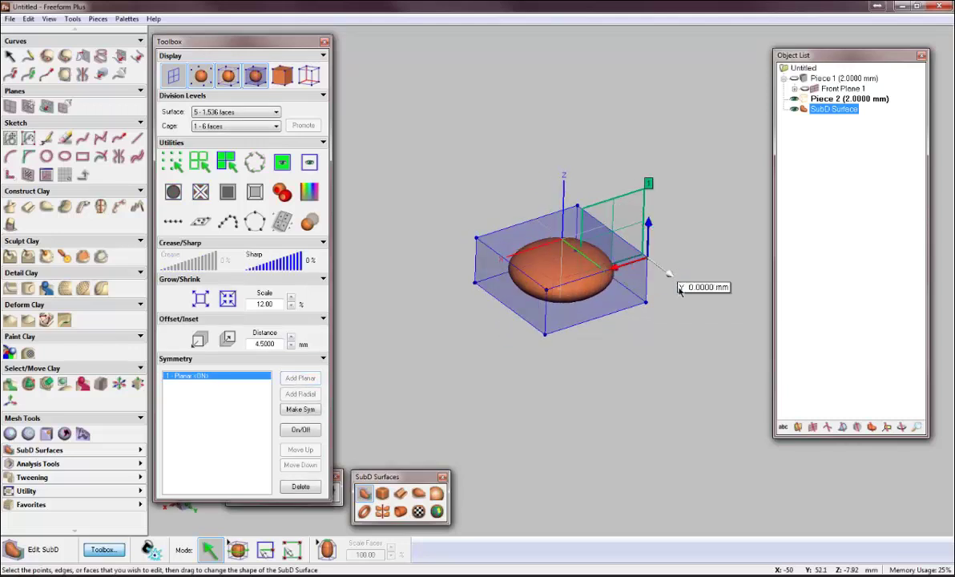
{"action": "left_click_drag", "start_coordinate": [680, 290], "coordinate": [650, 277]}
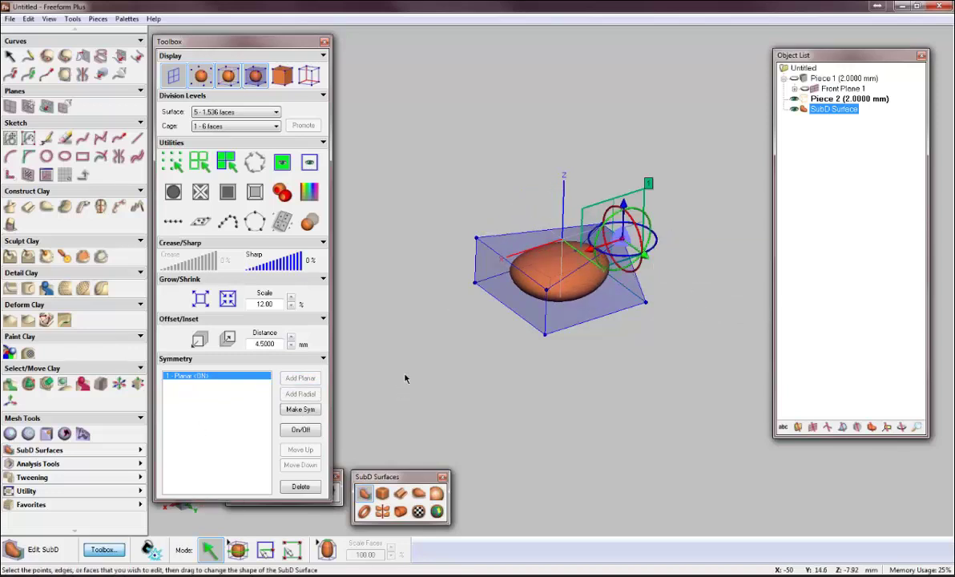
Add a second planar symmetry based on the vertical cage edge at X 50, Y 50, and deselect the edge.
{"action": "left_click", "coordinate": [534, 314]}
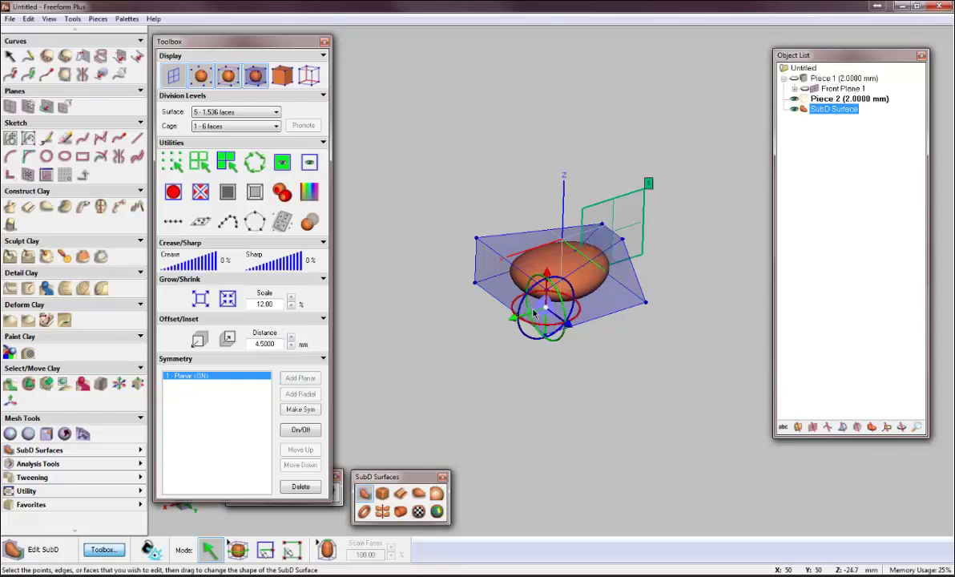
{"action": "left_click", "coordinate": [300, 378]}
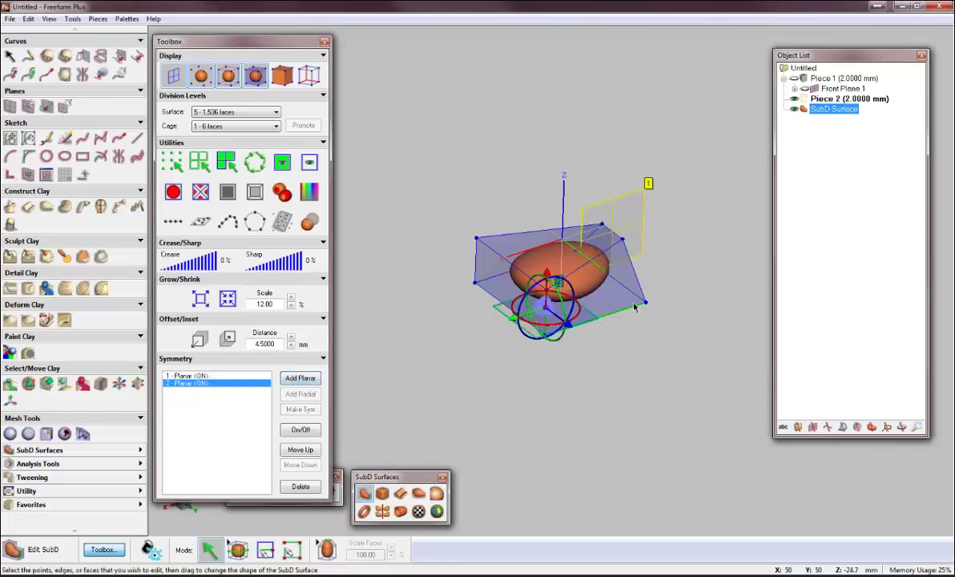
{"action": "middle_click_drag", "start_coordinate": [589, 306], "coordinate": [592, 301]}
{"action": "left_click", "coordinate": [607, 323]}
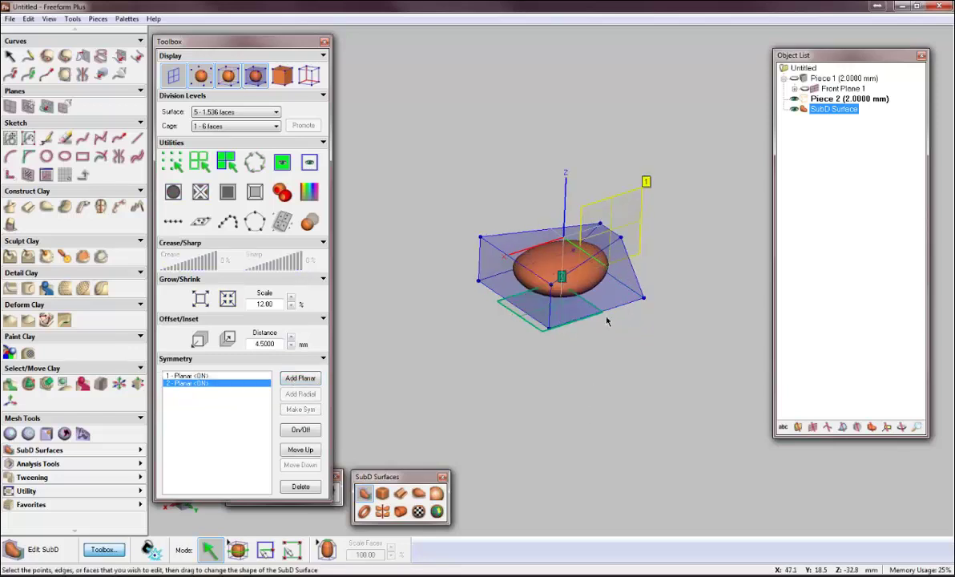
Pull the lower cage corner at X -50, Y 50 slightly outward along Y and far downward, and deselect it.
{"action": "left_click", "coordinate": [645, 299]}
{"action": "mouse_move", "coordinate": [671, 318]}
{"action": "left_mouse_down"}
{"action": "mouse_move", "coordinate": [710, 354]}
{"action": "mouse_move", "coordinate": [682, 323]}
{"action": "left_mouse_up"}
{"action": "left_click_drag", "start_coordinate": [661, 275], "coordinate": [658, 357]}
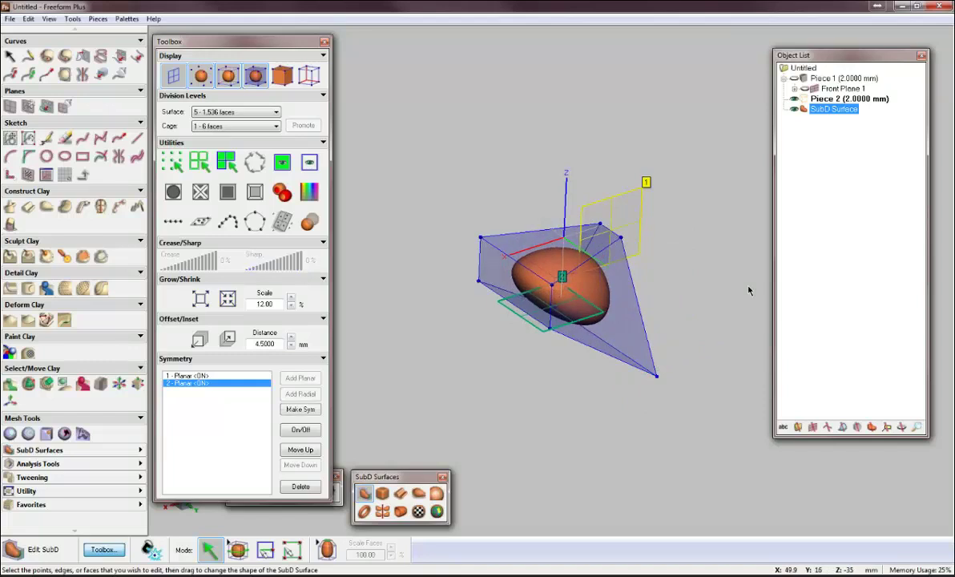
{"action": "middle_click_drag", "start_coordinate": [749, 291], "coordinate": [698, 303]}
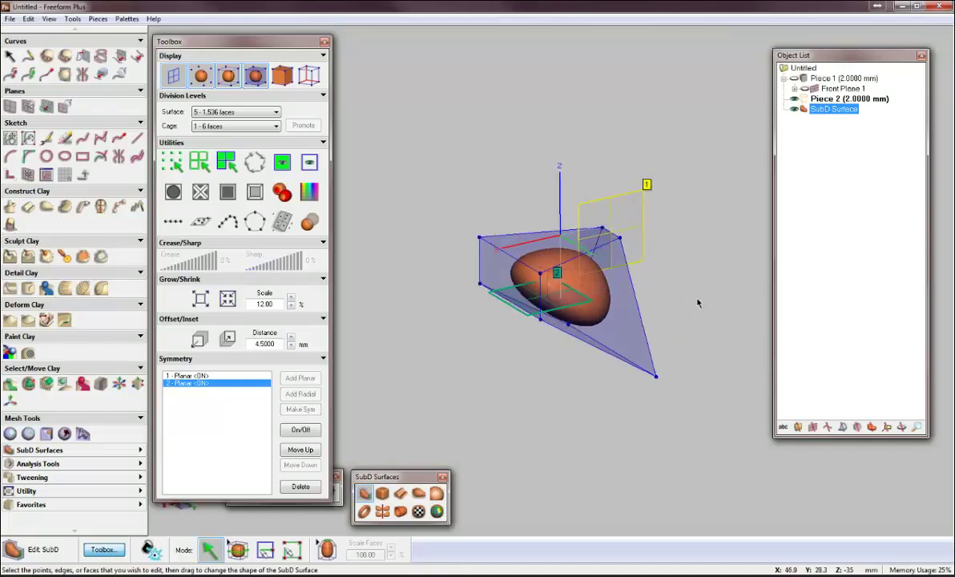
{"action": "left_click", "coordinate": [698, 303]}
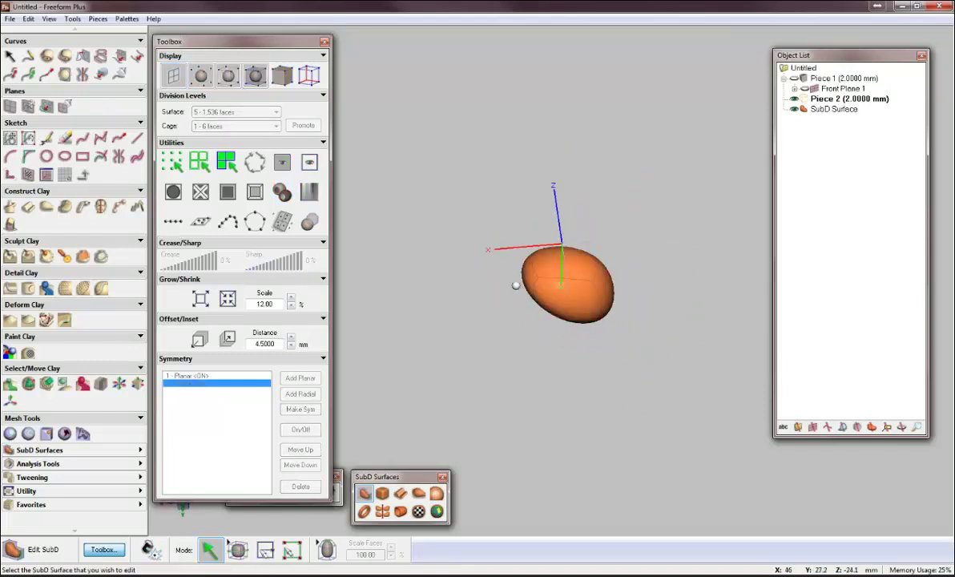
Select the top face of the SubD cage and extrude it upward twice, to about Z 180 mm.
{"action": "left_click", "coordinate": [555, 278]}
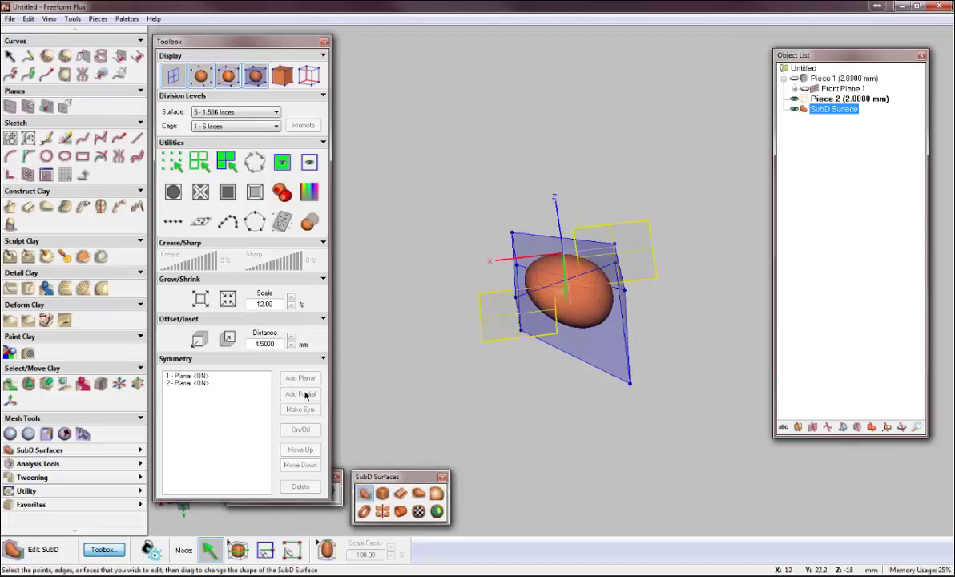
{"action": "middle_click_drag", "start_coordinate": [486, 300], "coordinate": [370, 281]}
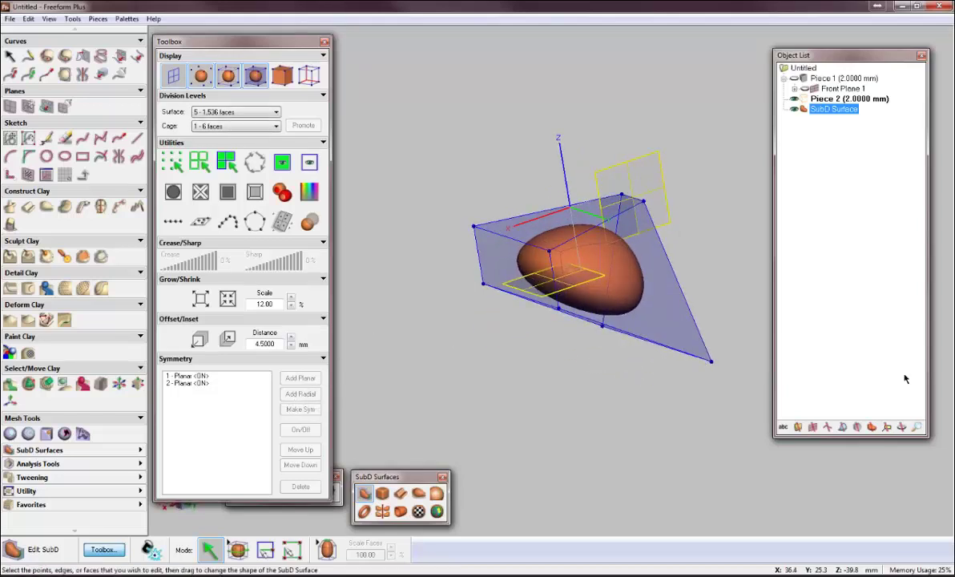
{"action": "left_click", "coordinate": [455, 341]}
{"action": "middle_click_drag", "start_coordinate": [456, 341], "coordinate": [469, 344]}
{"action": "left_click", "coordinate": [575, 255]}
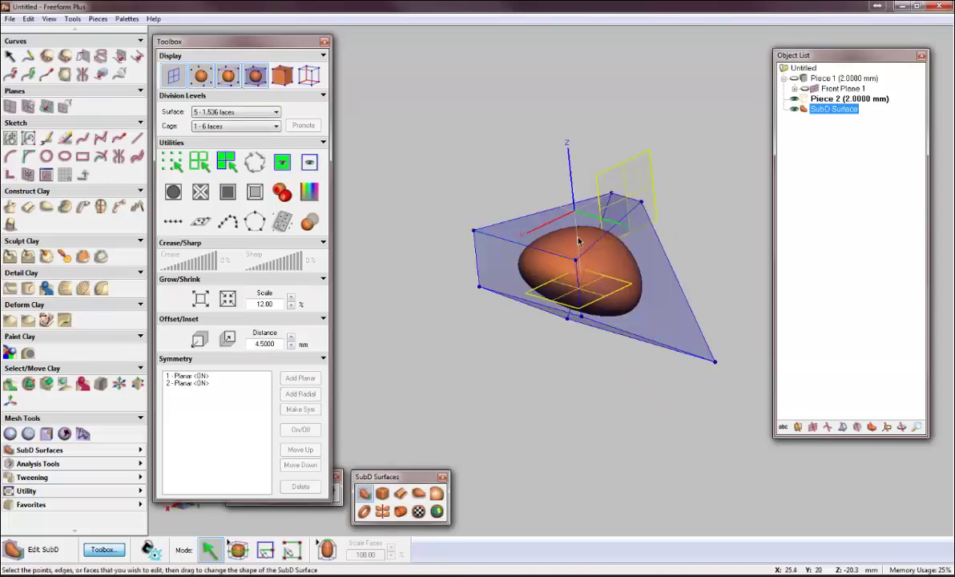
{"action": "left_click", "coordinate": [574, 260]}
{"action": "middle_click_drag", "start_coordinate": [574, 260], "coordinate": [472, 435]}
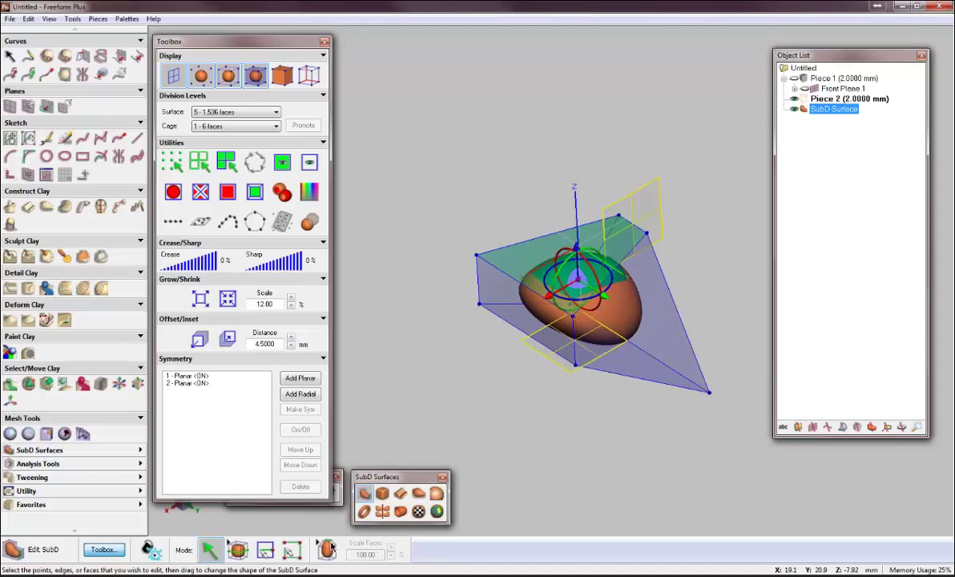
{"action": "left_click", "coordinate": [327, 550]}
{"action": "left_click_drag", "start_coordinate": [571, 278], "coordinate": [580, 125]}
{"action": "middle_click_drag", "start_coordinate": [580, 125], "coordinate": [560, 177]}
{"action": "left_click_drag", "start_coordinate": [565, 150], "coordinate": [561, 58]}
{"action": "middle_click_drag", "start_coordinate": [563, 61], "coordinate": [651, 181]}
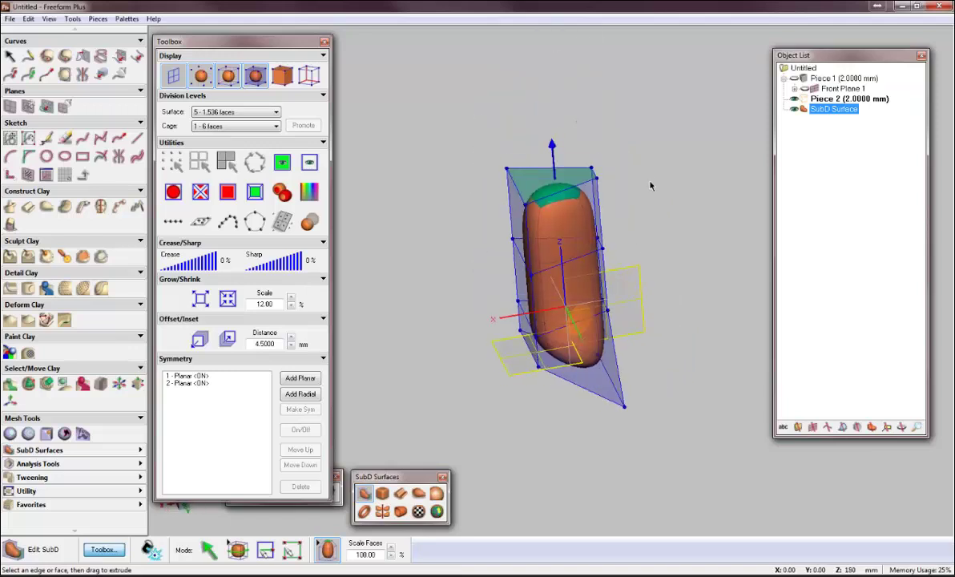
Insert an edge loop midway around the uppermost cage section, at about Z 130 mm.
{"action": "left_click", "coordinate": [238, 551]}
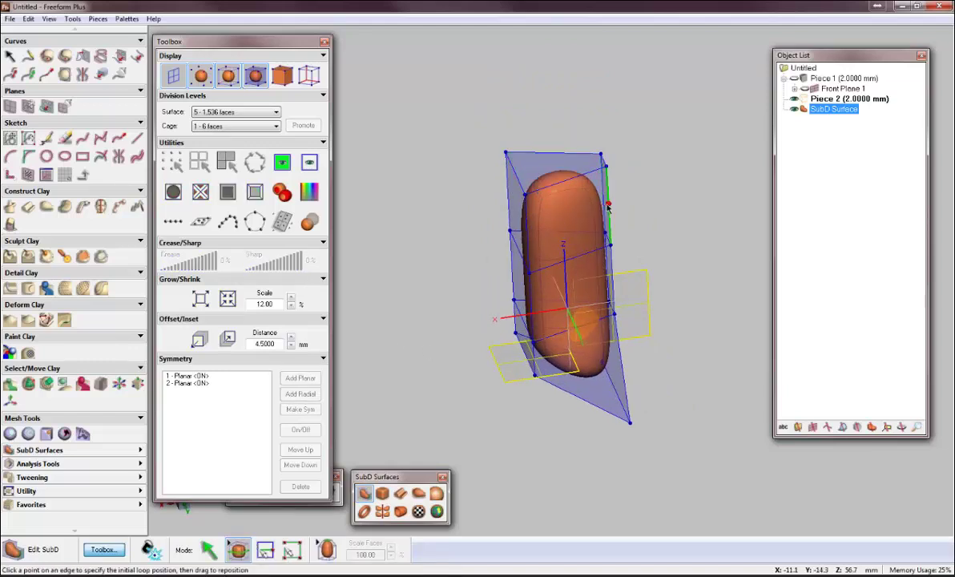
{"action": "left_click", "coordinate": [610, 210]}
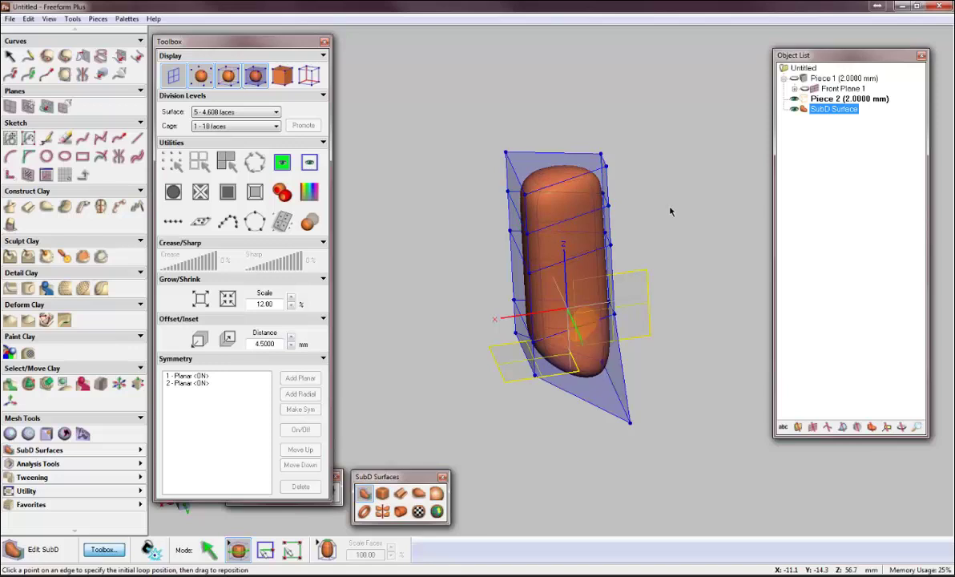
{"action": "middle_click_drag", "start_coordinate": [670, 208], "coordinate": [651, 218]}
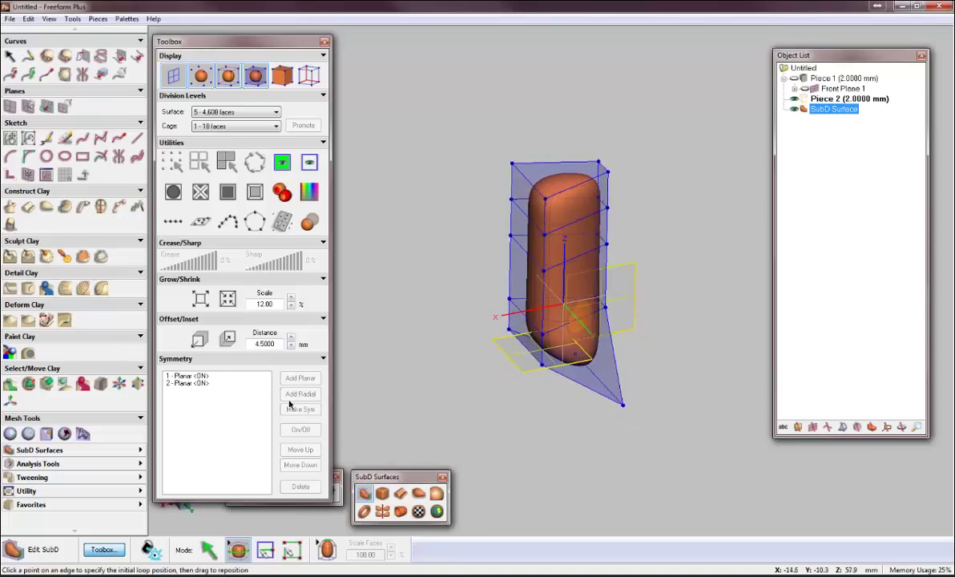
Pull the new loop's corner at X -50, Y 14.6 outward along the Y axis.
{"action": "left_click", "coordinate": [211, 551]}
{"action": "left_click", "coordinate": [609, 210]}
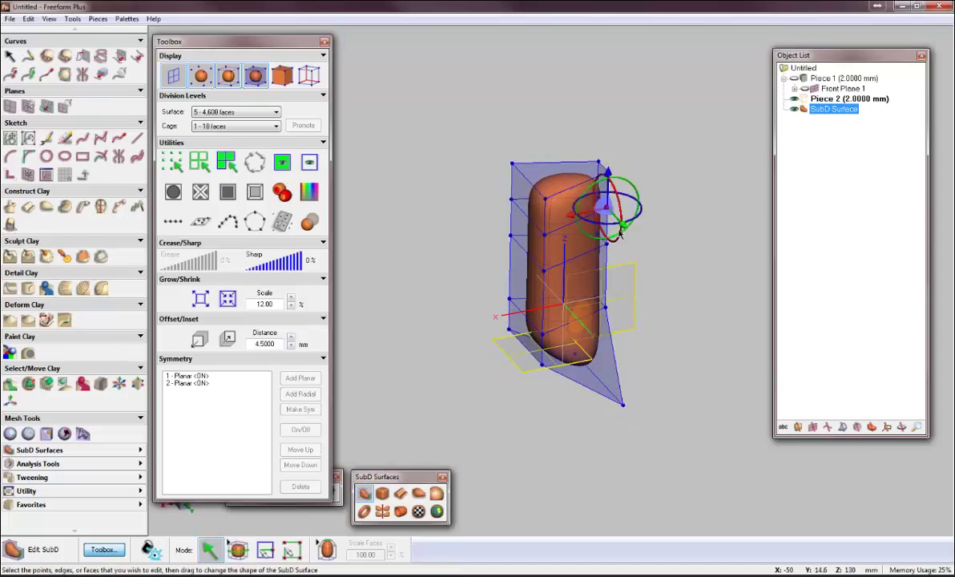
{"action": "left_click_drag", "start_coordinate": [609, 210], "coordinate": [656, 270]}
Move the top cage corner at X -50, Y 14.6 farther along the Z axis to about Z 243 mm.
{"action": "middle_click_drag", "start_coordinate": [655, 271], "coordinate": [443, 229]}
{"action": "left_click", "coordinate": [438, 219]}
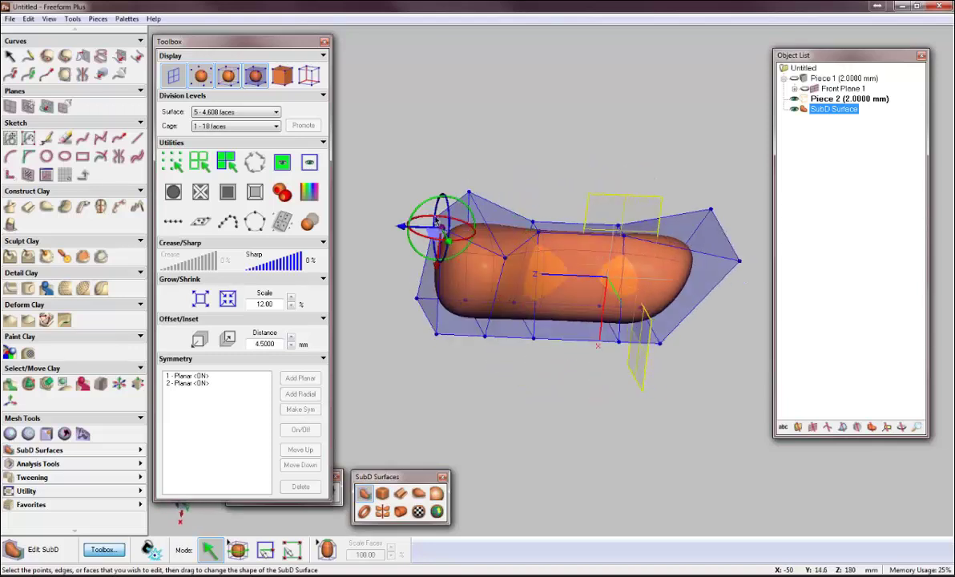
{"action": "left_click_drag", "start_coordinate": [437, 219], "coordinate": [355, 224]}
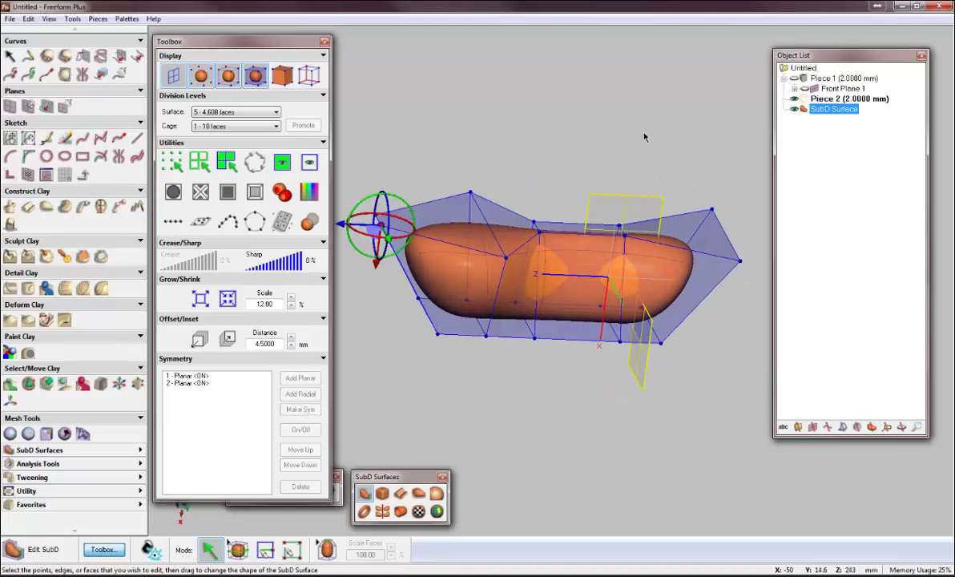
{"action": "middle_click_drag", "start_coordinate": [645, 135], "coordinate": [655, 130]}
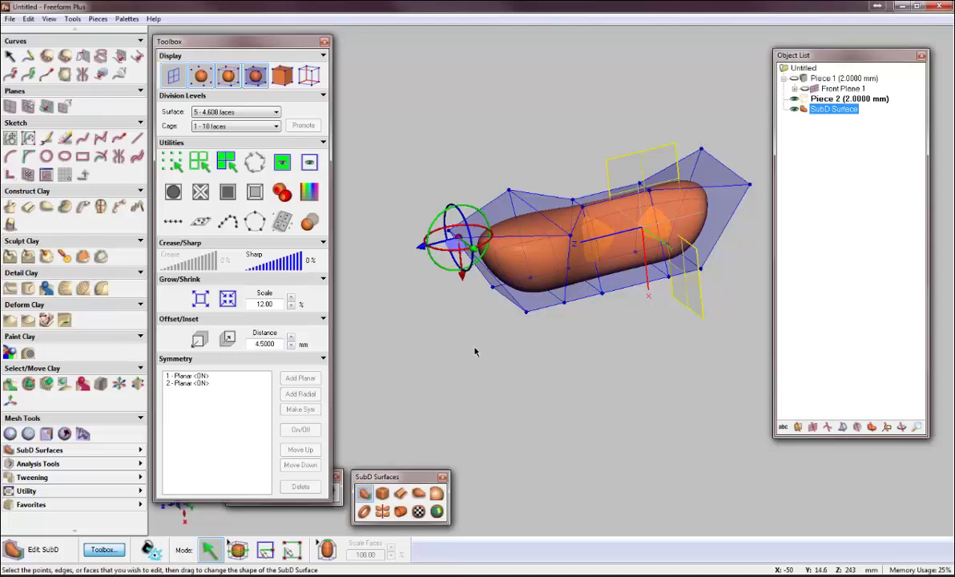
Review the clay, mesh and solid/patch conversion options for the SubD surface and close the dialog without converting.
{"action": "right_click", "coordinate": [808, 112]}
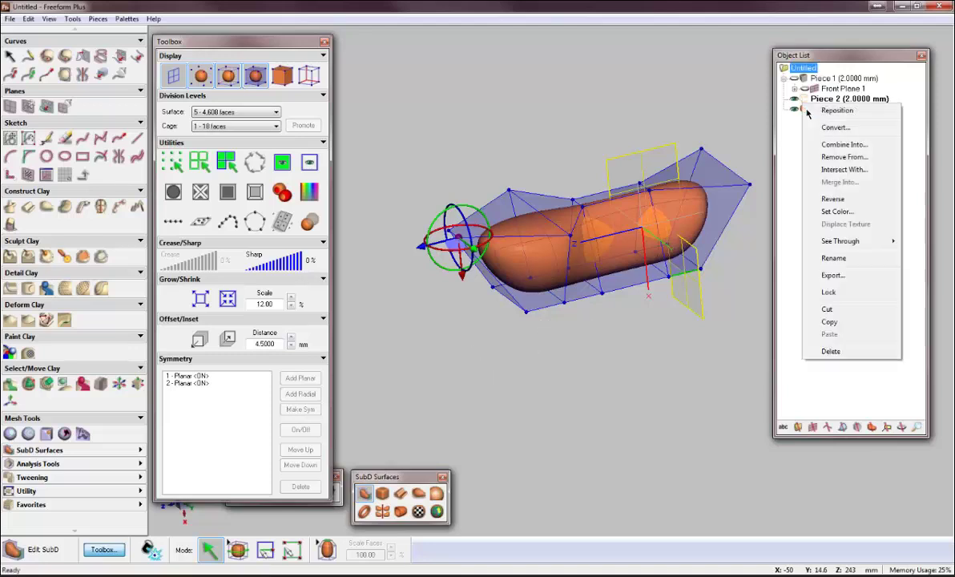
{"action": "left_click", "coordinate": [844, 131]}
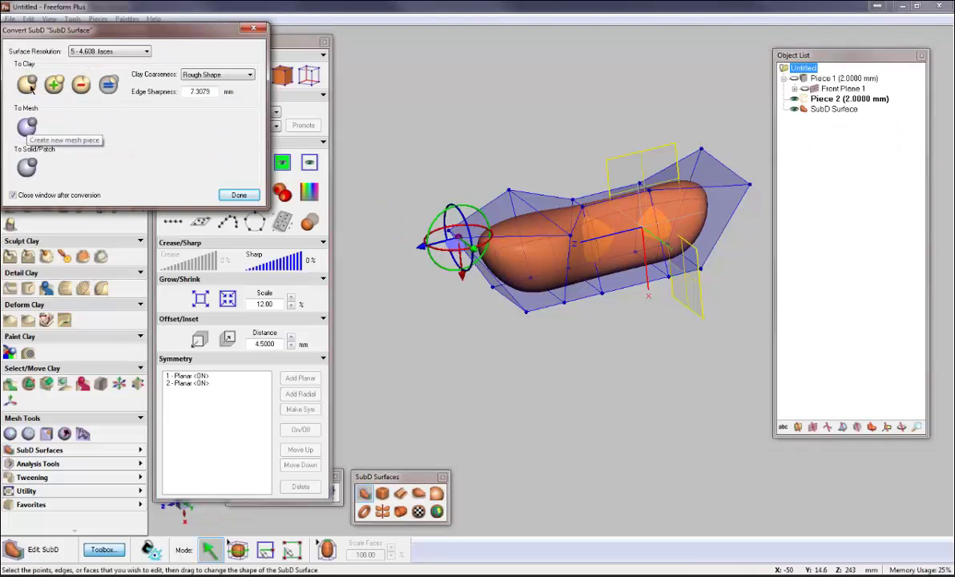
{"action": "left_click_drag", "start_coordinate": [93, 31], "coordinate": [440, 44]}
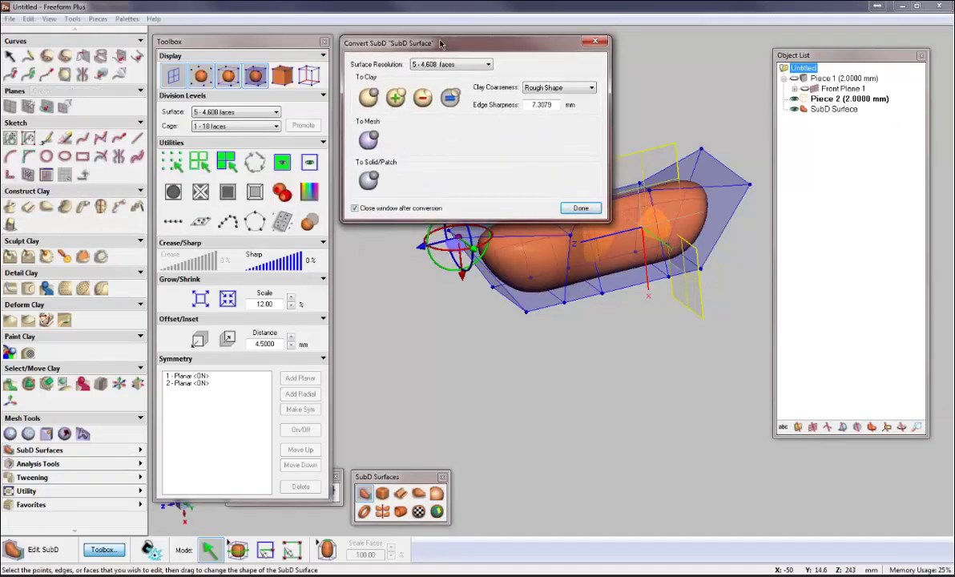
{"action": "left_click", "coordinate": [580, 208]}
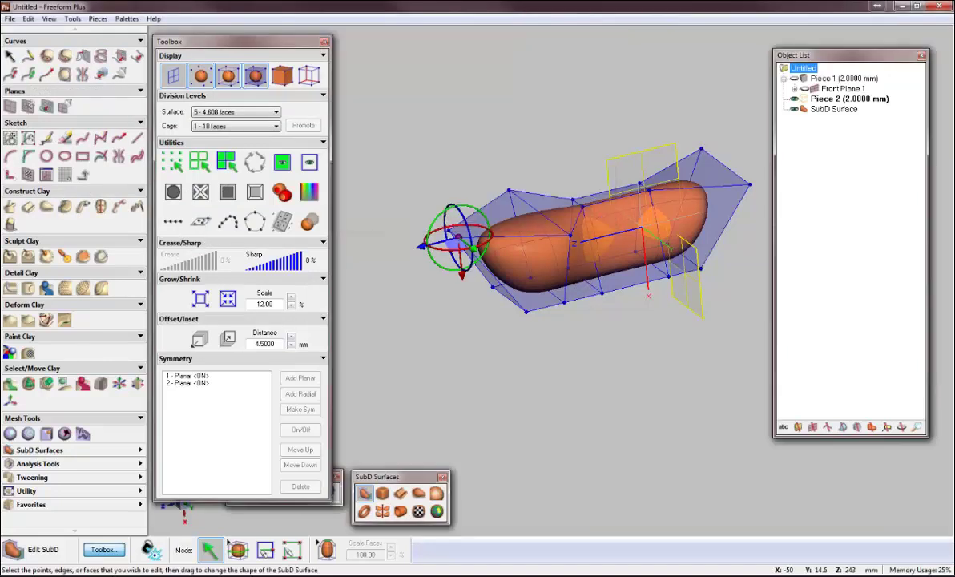
Close the SubD toolbox and start a new empty model with Rough Shape clay coarseness, without saving the current one.
{"action": "left_click", "coordinate": [324, 43]}
{"action": "left_click", "coordinate": [409, 114]}
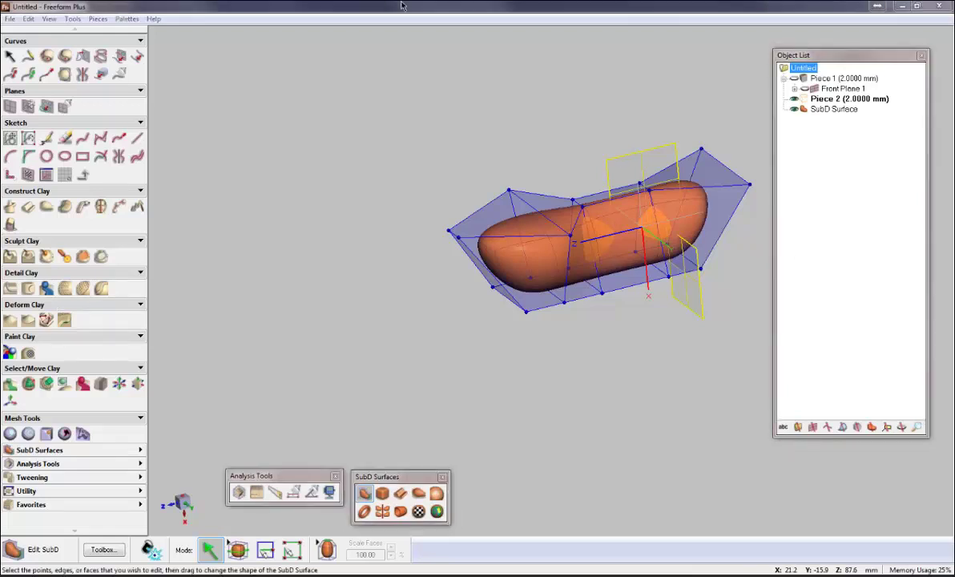
{"action": "left_click", "coordinate": [9, 20]}
{"action": "left_click", "coordinate": [26, 30]}
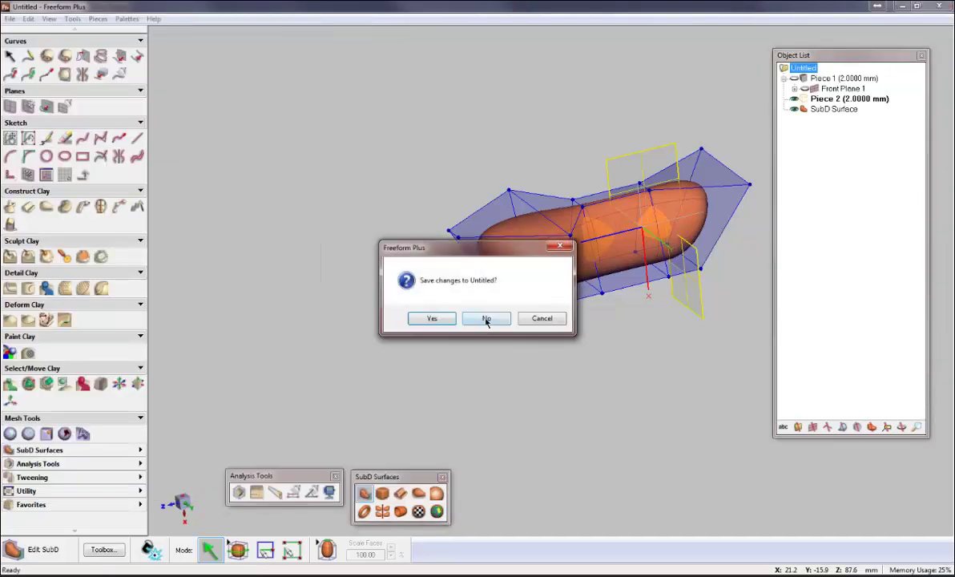
{"action": "left_click", "coordinate": [489, 320]}
{"action": "left_click", "coordinate": [414, 210]}
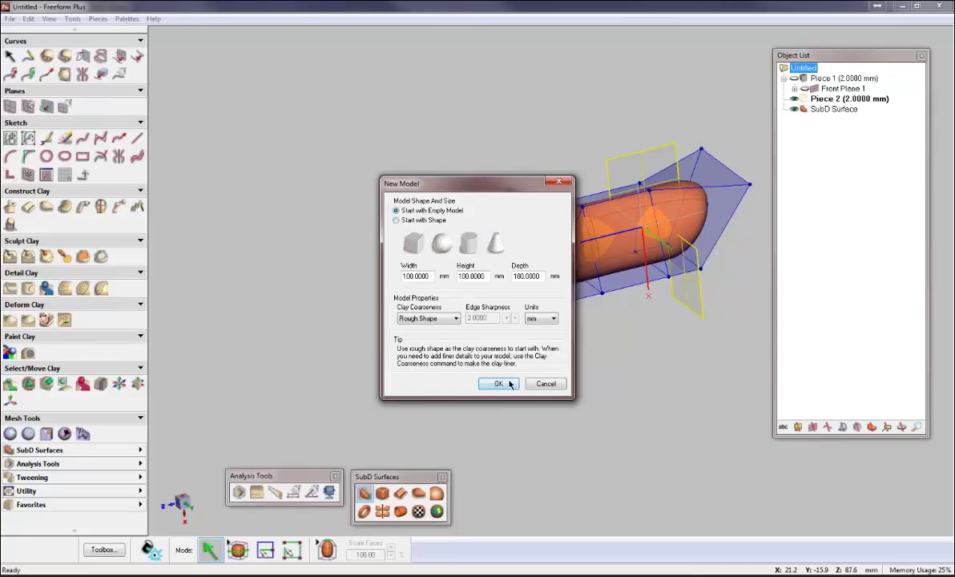
{"action": "left_click", "coordinate": [499, 383]}
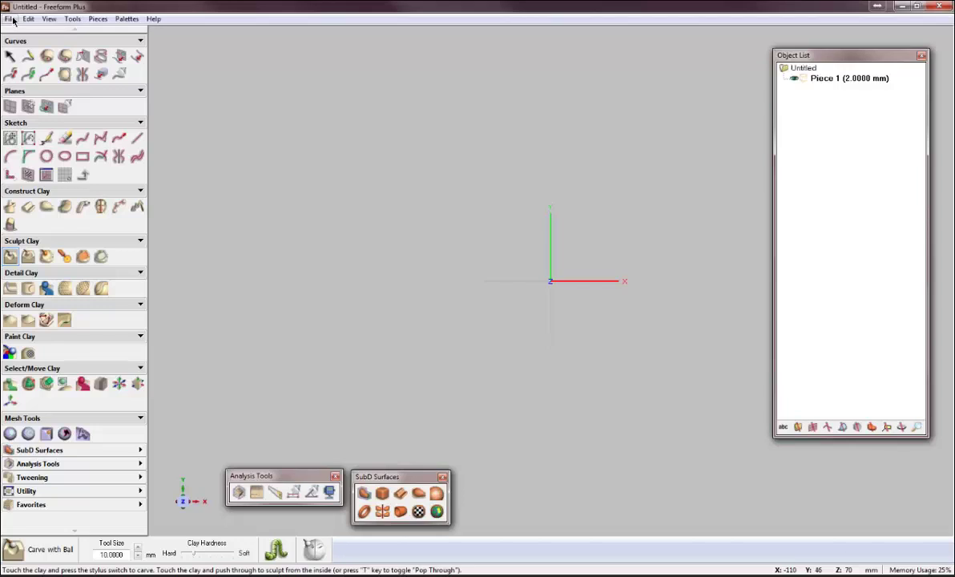
Start an import from the Sense scanner and choose to scan a medium object.
{"action": "left_click", "coordinate": [12, 21]}
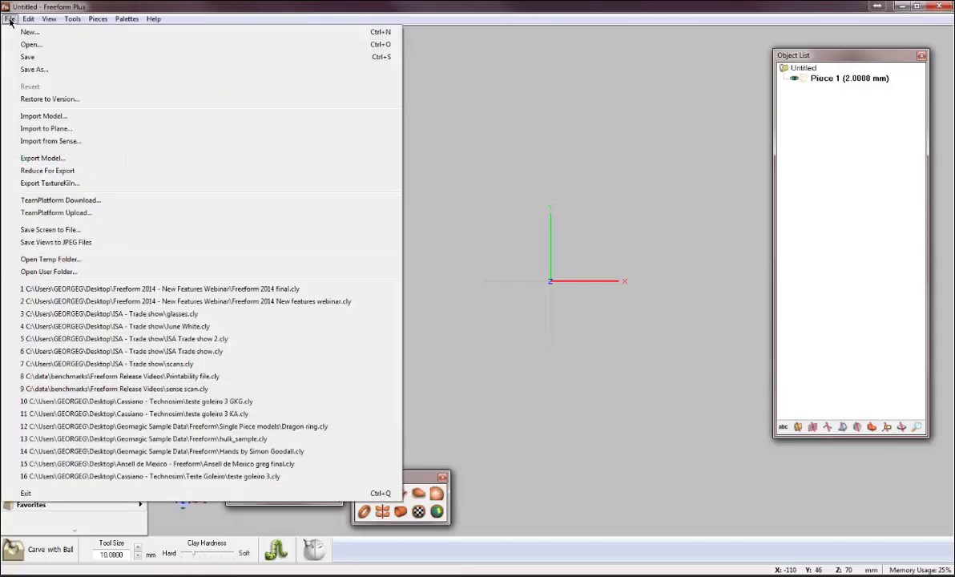
{"action": "left_click", "coordinate": [75, 143]}
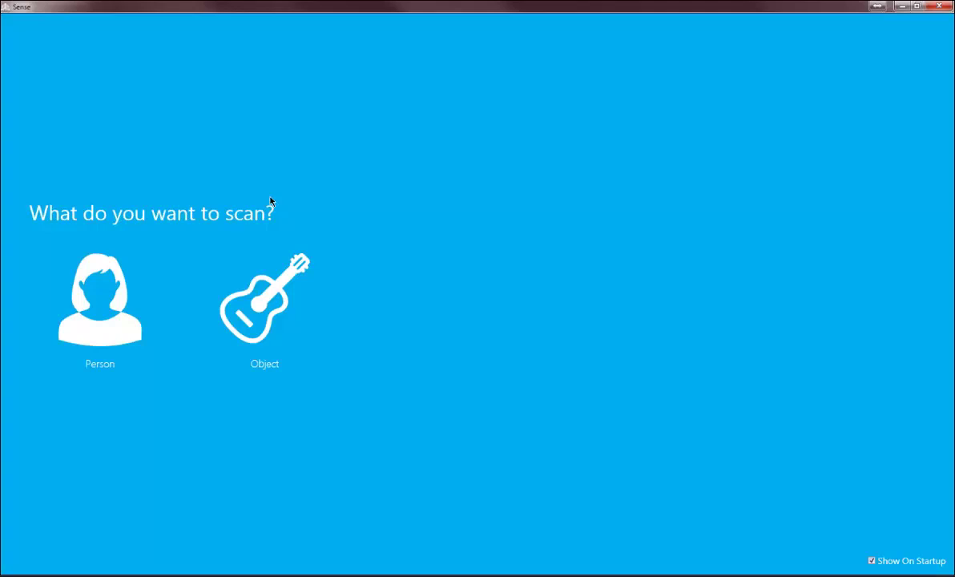
{"action": "left_click", "coordinate": [256, 311]}
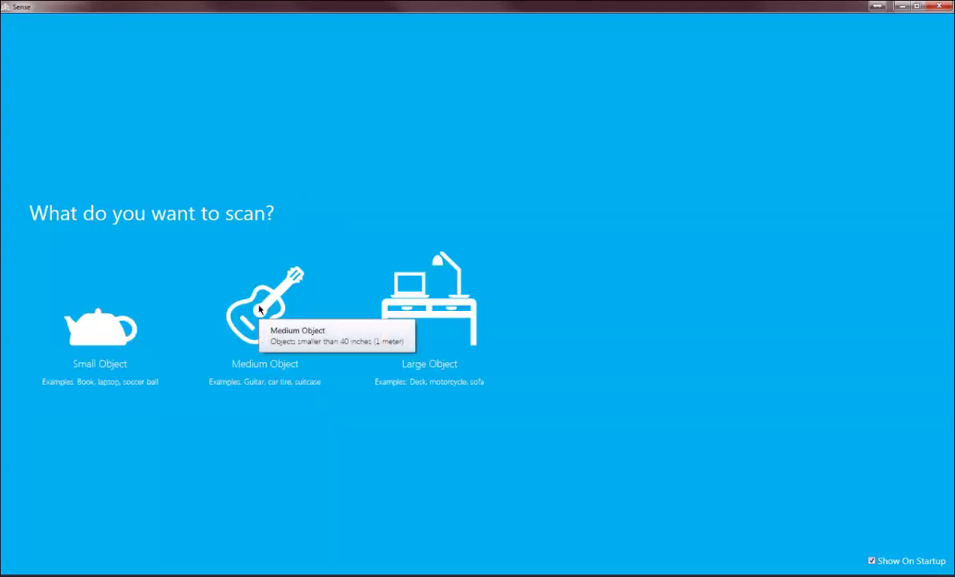
{"action": "left_click", "coordinate": [241, 282]}
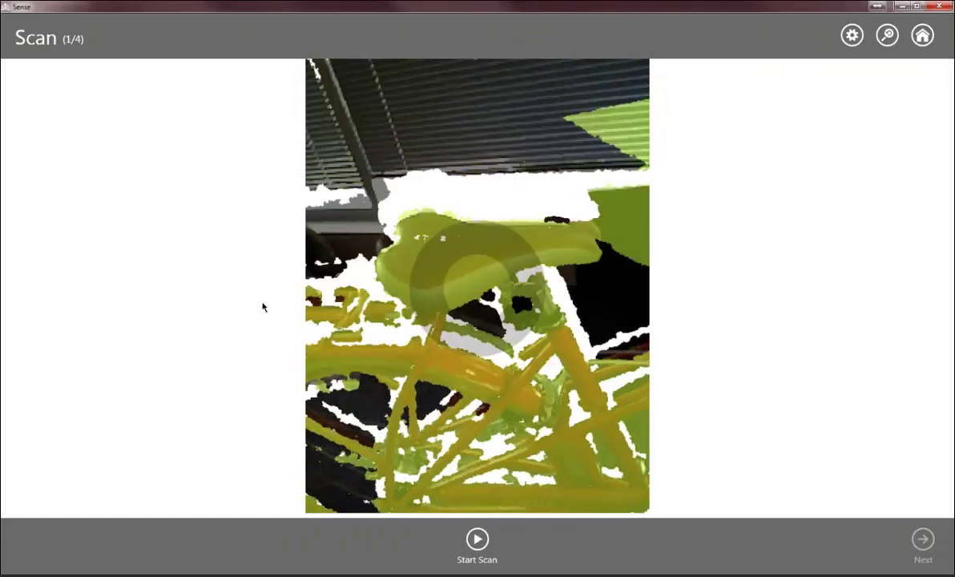
Scan the bicycle saddle and rear frame, stop the scan and continue to the Crop stage.
{"action": "left_click", "coordinate": [484, 561]}
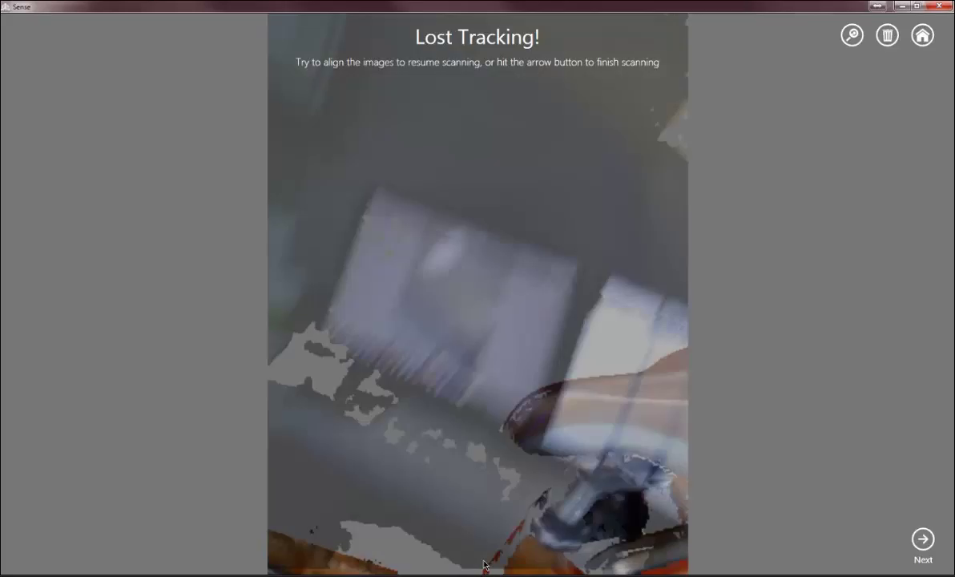
{"action": "left_click", "coordinate": [484, 565]}
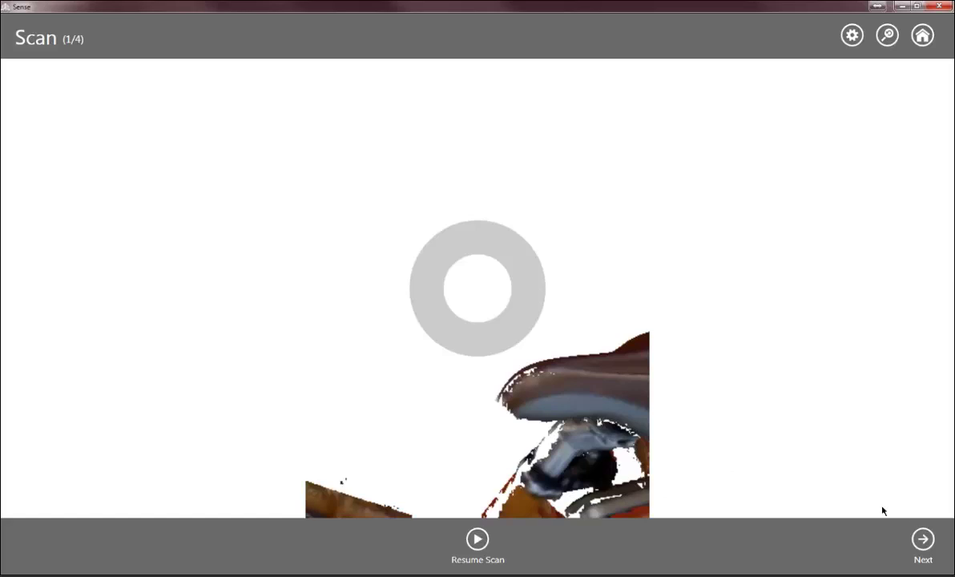
{"action": "left_click", "coordinate": [923, 537]}
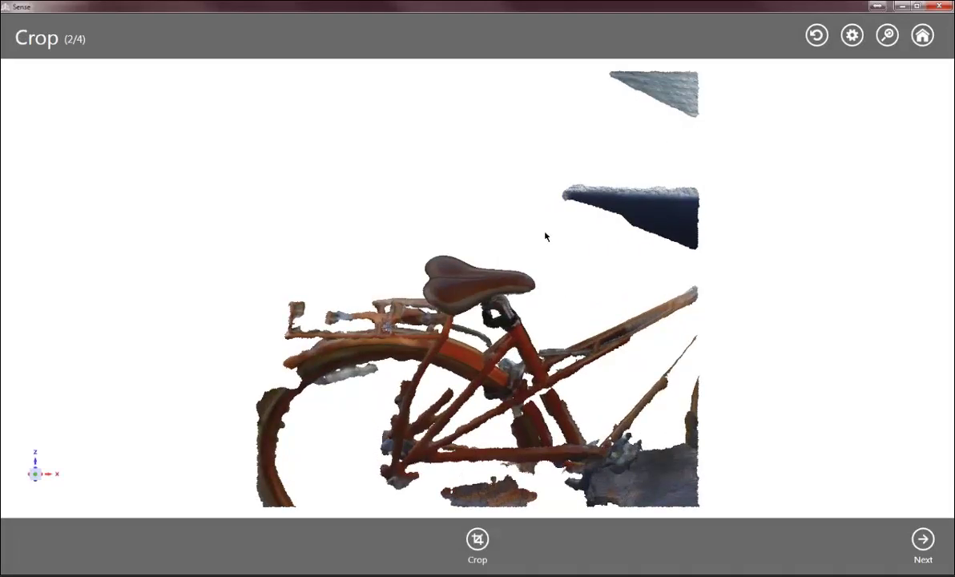
Crop the bicycle scan to the area around the saddle and seat post and continue to the Enhance stage.
{"action": "left_click_drag", "start_coordinate": [545, 232], "coordinate": [536, 233]}
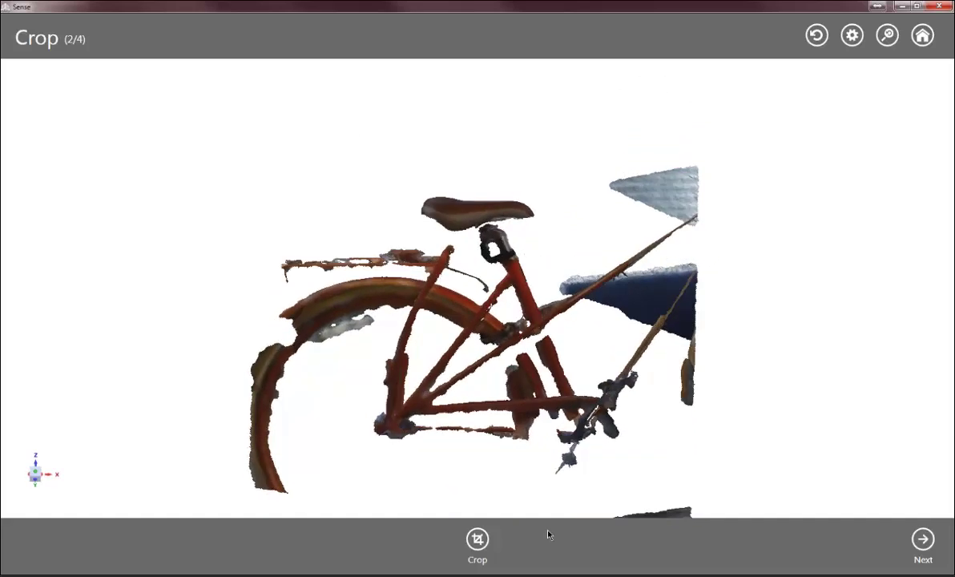
{"action": "left_click", "coordinate": [481, 551]}
{"action": "left_click_drag", "start_coordinate": [363, 122], "coordinate": [604, 310]}
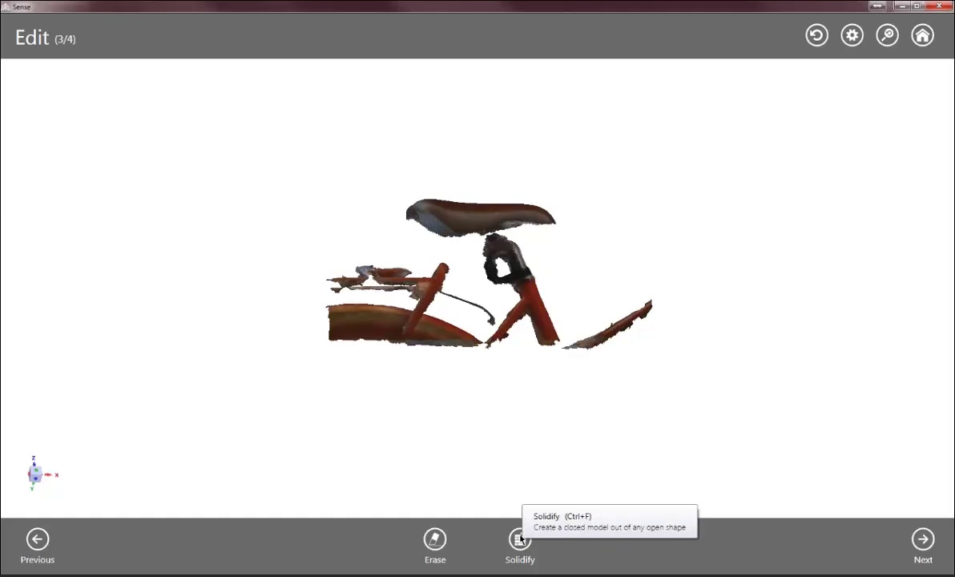
{"action": "left_click", "coordinate": [520, 540]}
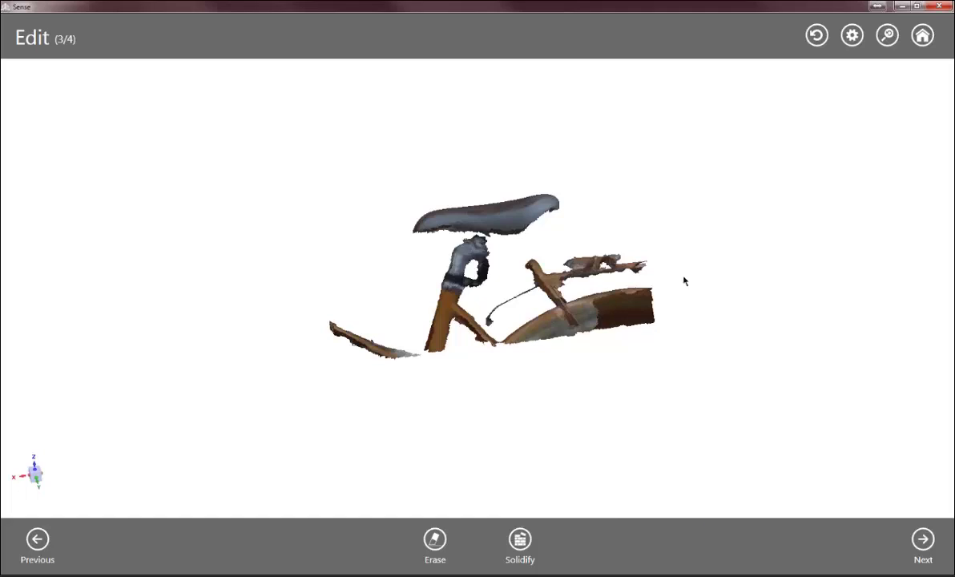
{"action": "left_click", "coordinate": [925, 541]}
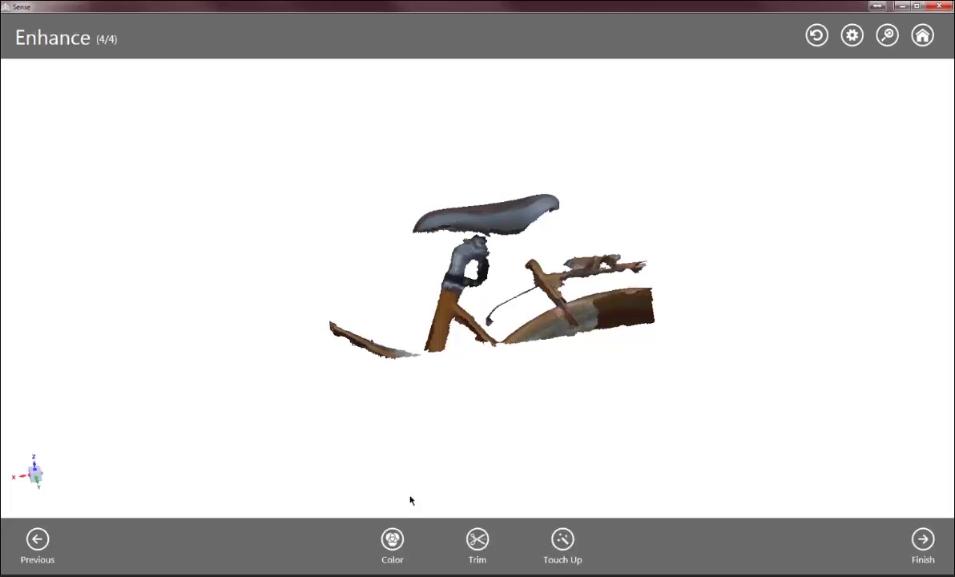
Adjust the scan's color to brightness 26, contrast 56 and clarity 26, and finish it to bring it into Freeform.
{"action": "left_click", "coordinate": [393, 542]}
{"action": "left_click", "coordinate": [311, 482]}
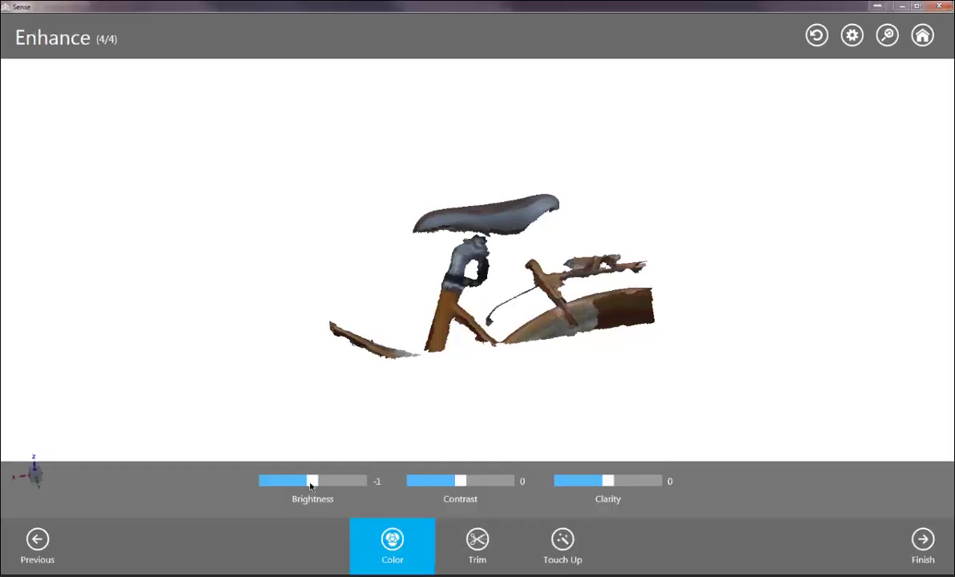
{"action": "left_click_drag", "start_coordinate": [317, 482], "coordinate": [328, 482]}
{"action": "left_click_drag", "start_coordinate": [452, 481], "coordinate": [477, 485]}
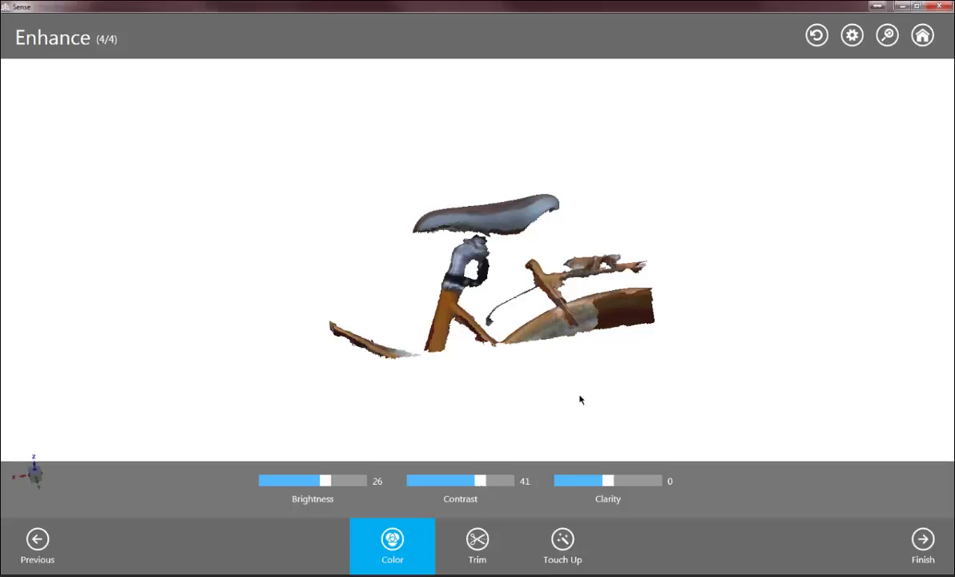
{"action": "left_click_drag", "start_coordinate": [581, 400], "coordinate": [600, 407]}
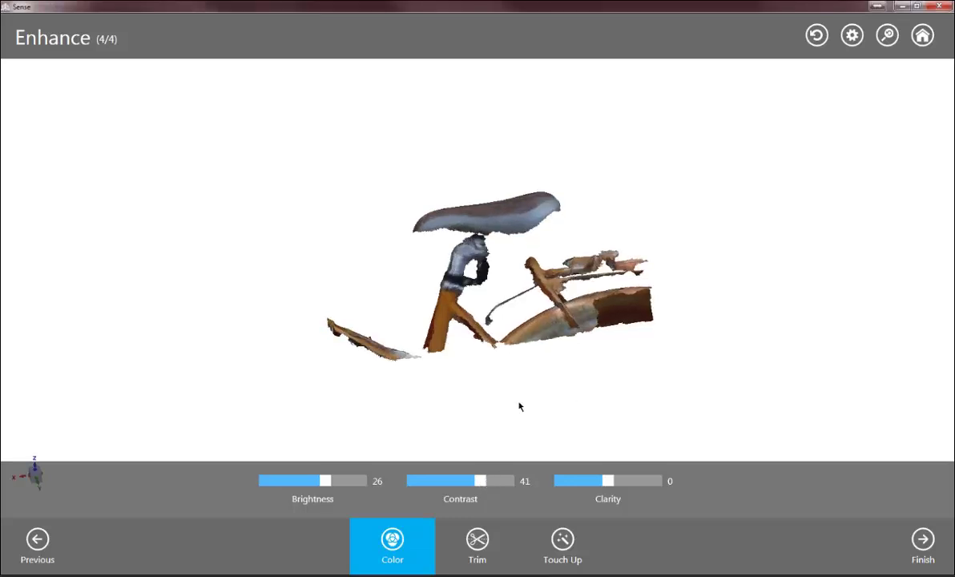
{"action": "left_click_drag", "start_coordinate": [612, 481], "coordinate": [621, 481]}
{"action": "left_click_drag", "start_coordinate": [481, 486], "coordinate": [488, 486]}
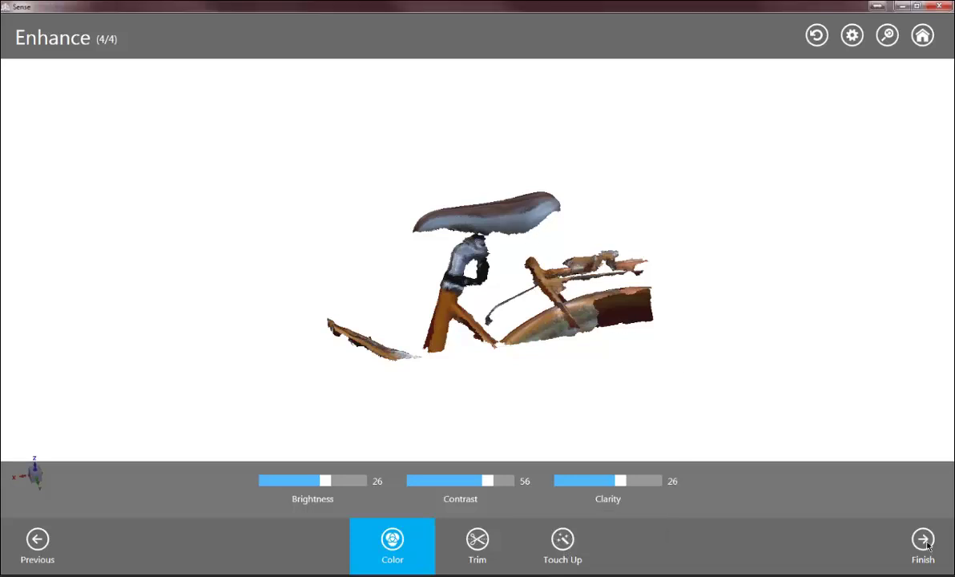
{"action": "left_click", "coordinate": [388, 542]}
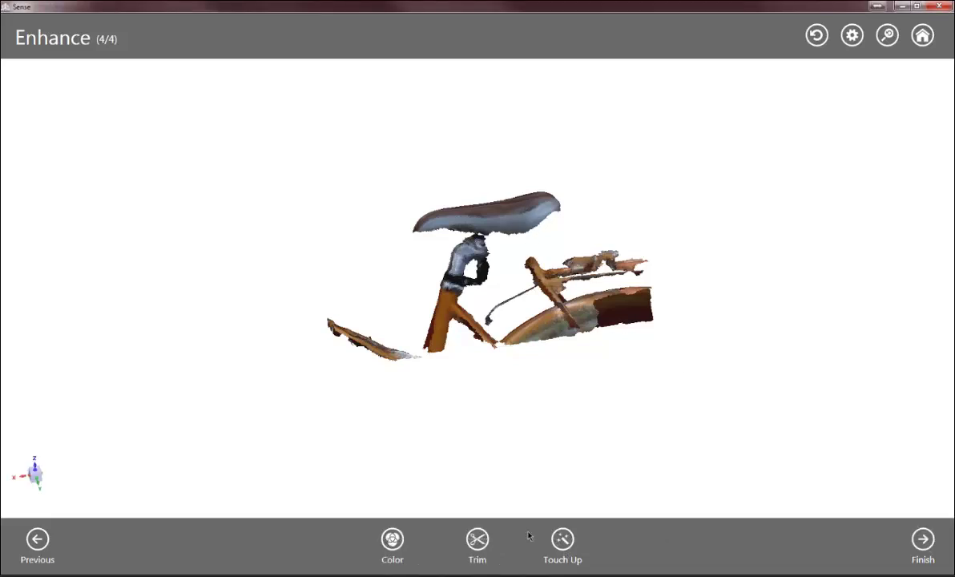
{"action": "left_click", "coordinate": [924, 541]}
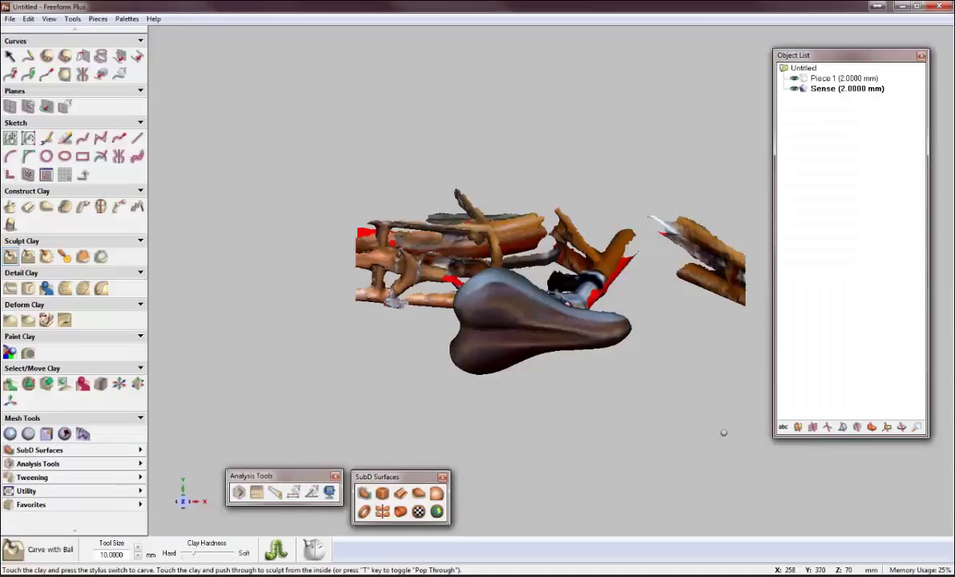
Using connected-piece mesh selection, isolate the saddle by selecting it, inverting the selection and deleting all other scanned bicycle parts.
{"action": "right_click_drag", "start_coordinate": [707, 410], "coordinate": [644, 373]}
{"action": "middle_click_drag", "start_coordinate": [655, 396], "coordinate": [772, 335]}
{"action": "right_click_drag", "start_coordinate": [769, 335], "coordinate": [549, 267]}
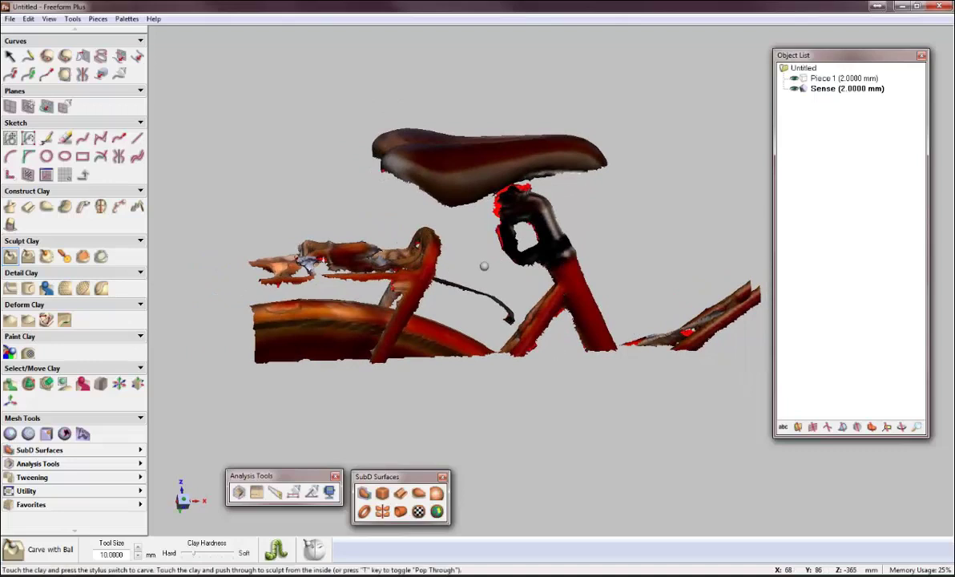
{"action": "middle_click_drag", "start_coordinate": [522, 192], "coordinate": [473, 146]}
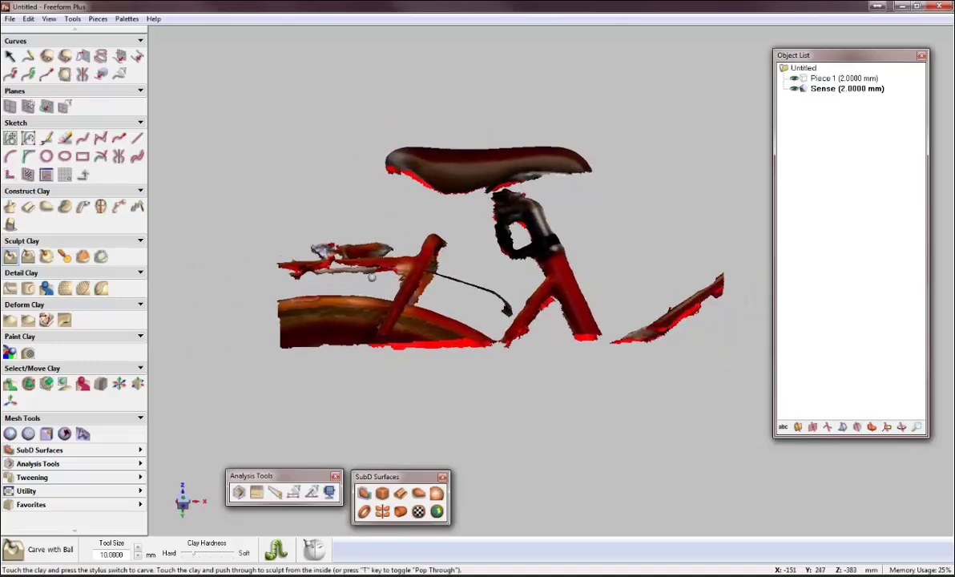
{"action": "left_click", "coordinate": [10, 434]}
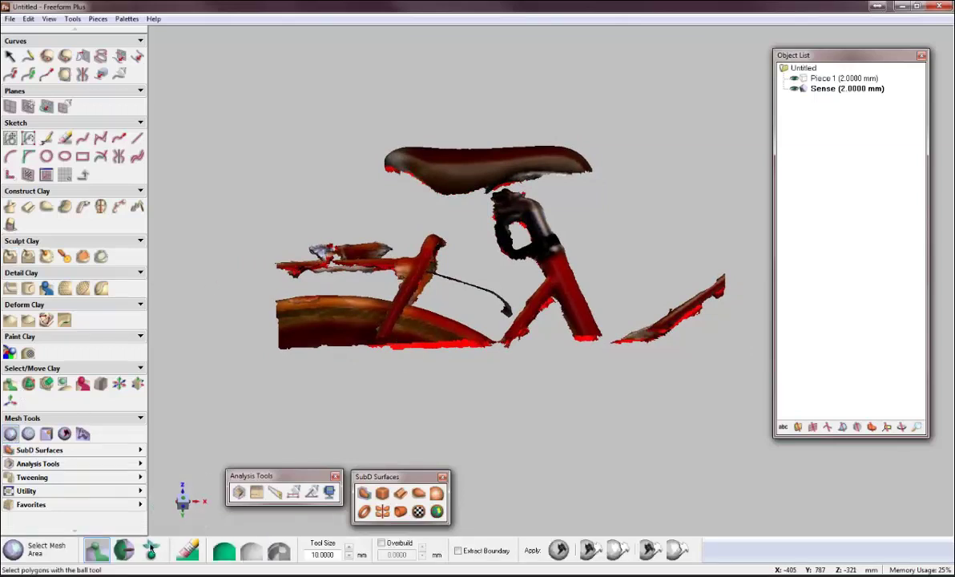
{"action": "left_click", "coordinate": [151, 550]}
{"action": "left_click", "coordinate": [431, 331]}
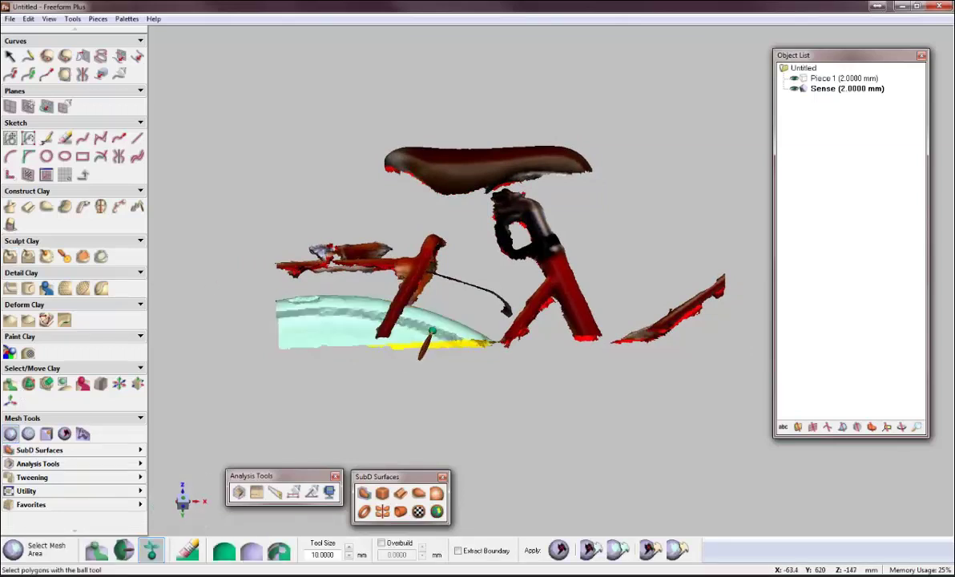
{"action": "left_click", "coordinate": [412, 266]}
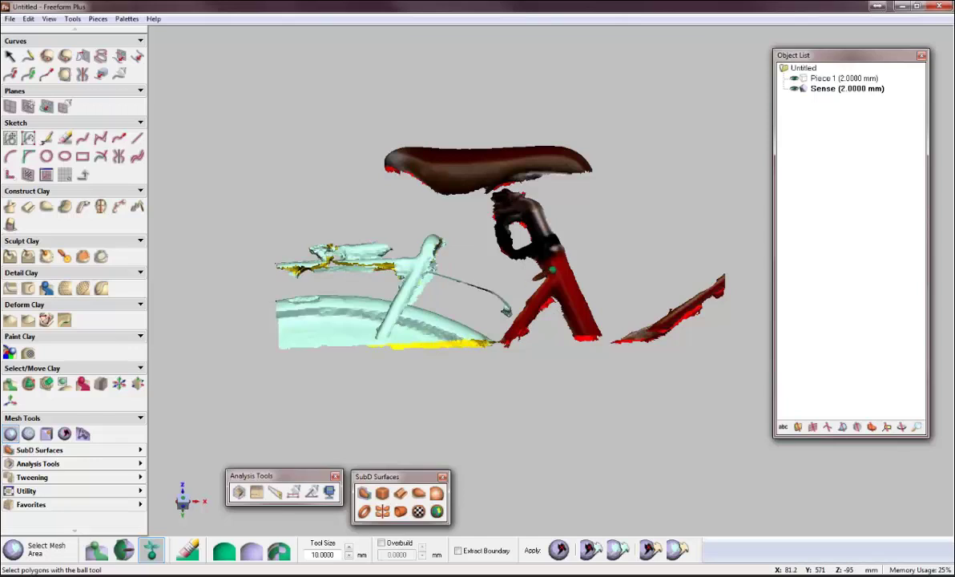
{"action": "left_click", "coordinate": [555, 270]}
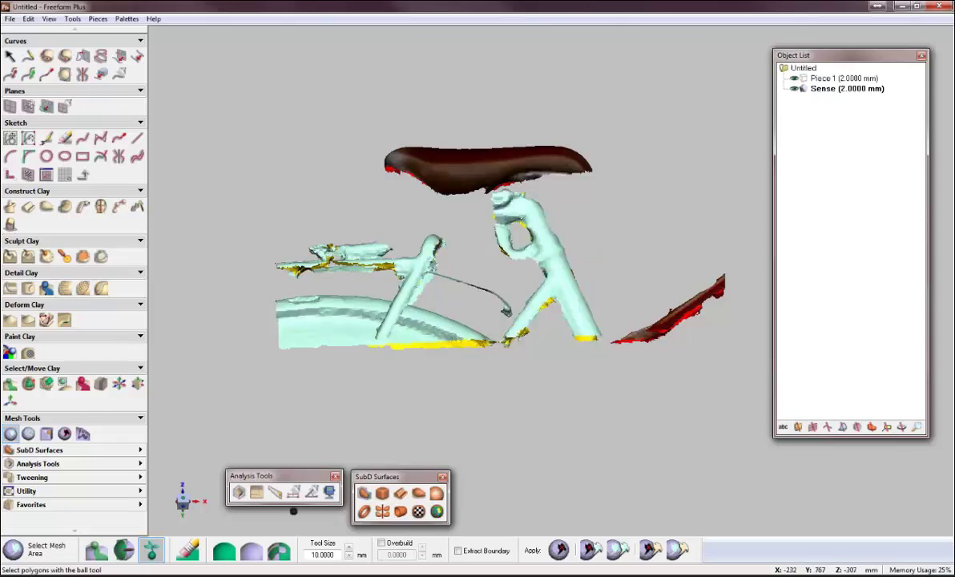
{"action": "left_click", "coordinate": [251, 551]}
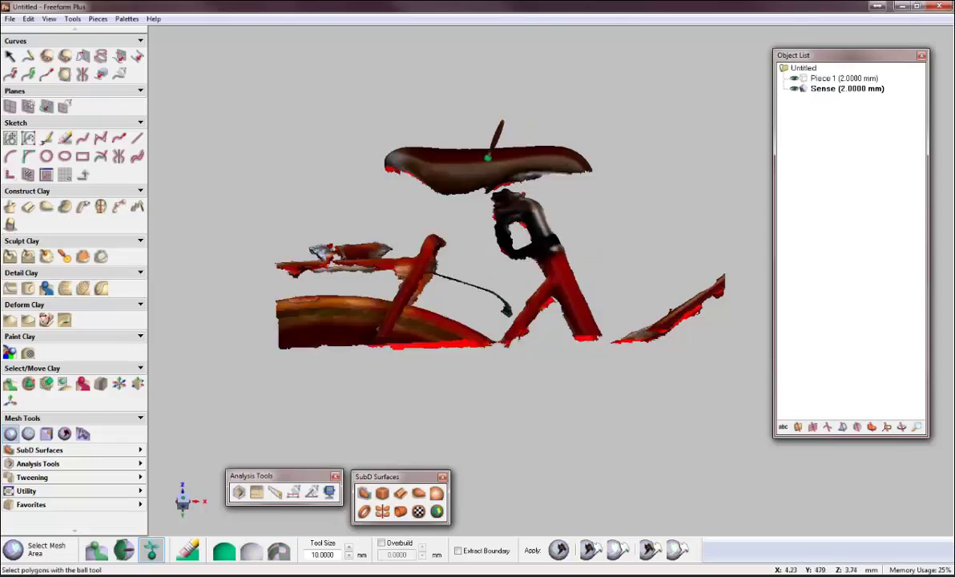
{"action": "left_click", "coordinate": [487, 158]}
{"action": "left_click", "coordinate": [288, 549]}
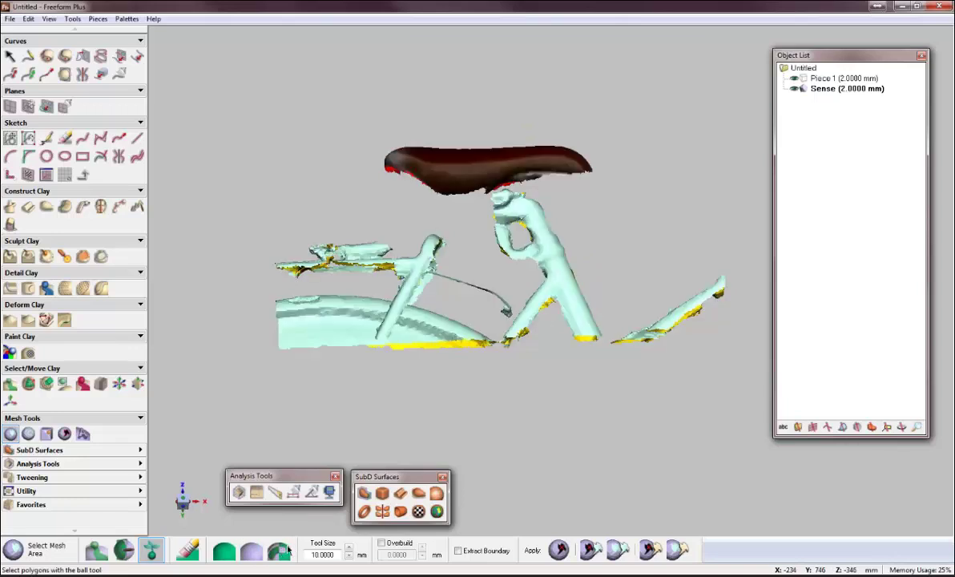
{"action": "key", "text": "Delete"}
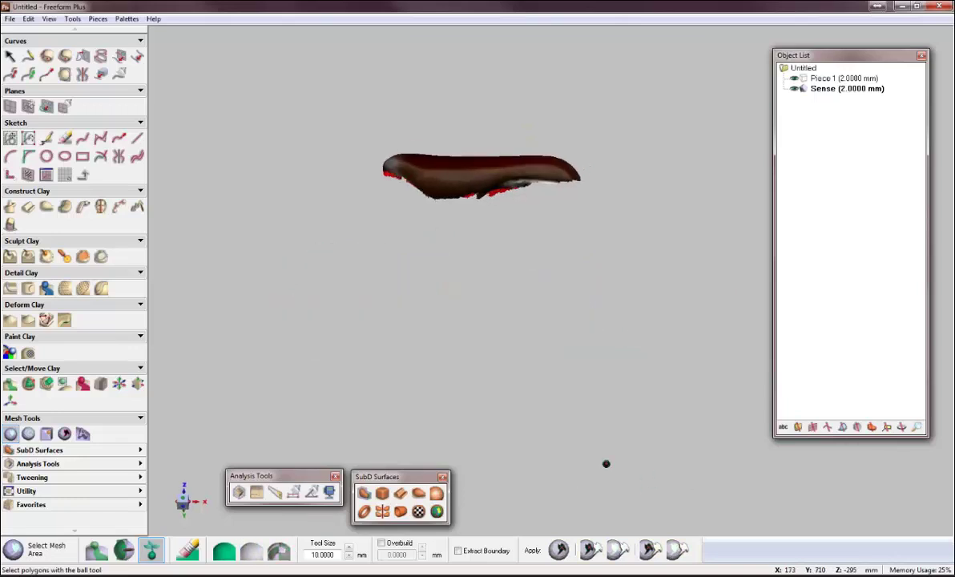
Select a strip of polygons between the saddle's rim and the loose underside patch with a 4 mm ball and delete it.
{"action": "scroll", "coordinate": [601, 459], "scroll_direction": "up", "scroll_amount": 5}
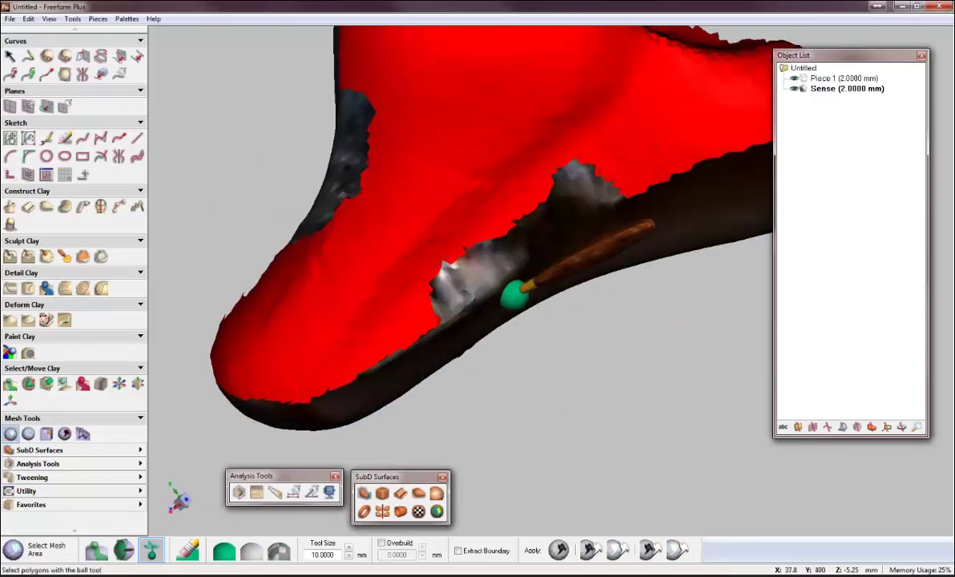
{"action": "key", "text": "minus"}
{"action": "key", "text": "minus"}
{"action": "key", "text": "minus"}
{"action": "key", "text": "minus"}
{"action": "key", "text": "minus"}
{"action": "key", "text": "minus"}
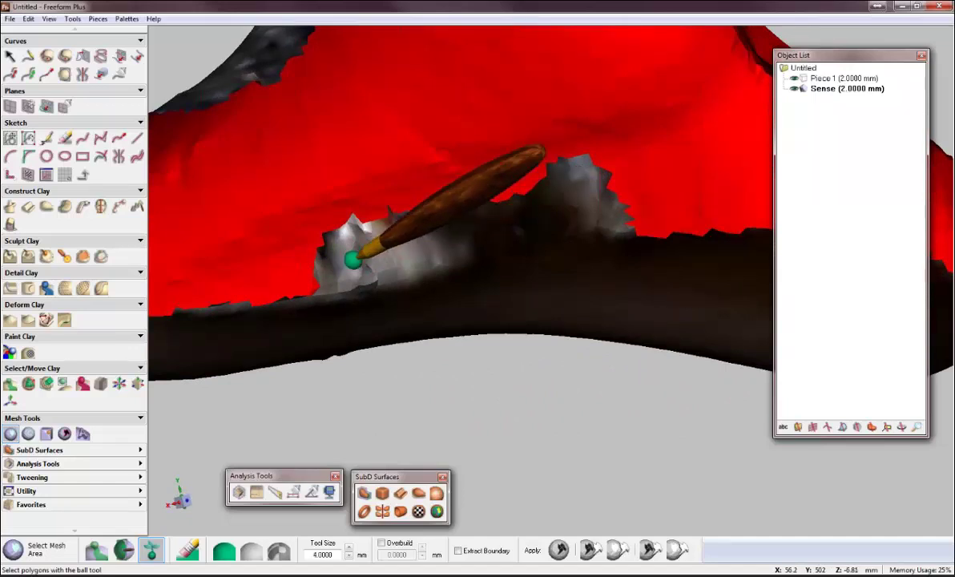
{"action": "left_click", "coordinate": [97, 550]}
{"action": "mouse_move", "coordinate": [330, 281]}
{"action": "left_mouse_down"}
{"action": "mouse_move", "coordinate": [571, 229]}
{"action": "mouse_move", "coordinate": [601, 241]}
{"action": "mouse_move", "coordinate": [614, 228]}
{"action": "left_mouse_up"}
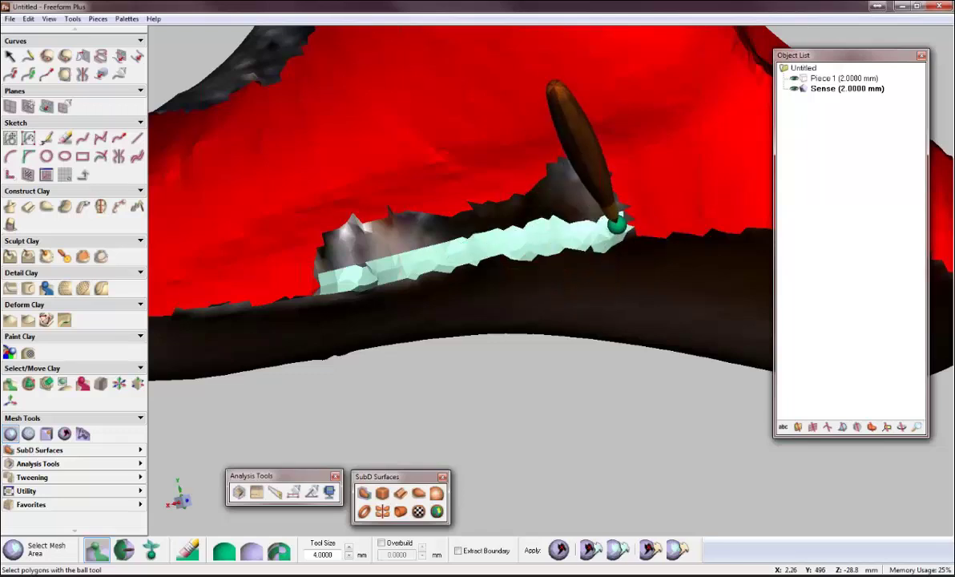
{"action": "key", "text": "Delete"}
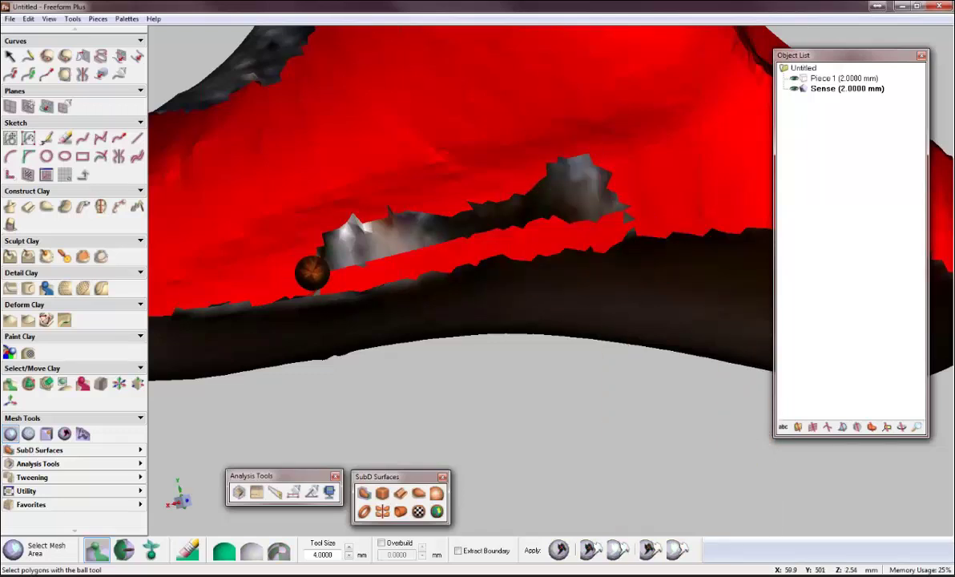
Delete the leftover polygons at the patch's end and cut a separating strip beside the loose patch on the saddle's opposite side.
{"action": "left_click_drag", "start_coordinate": [318, 267], "coordinate": [316, 286]}
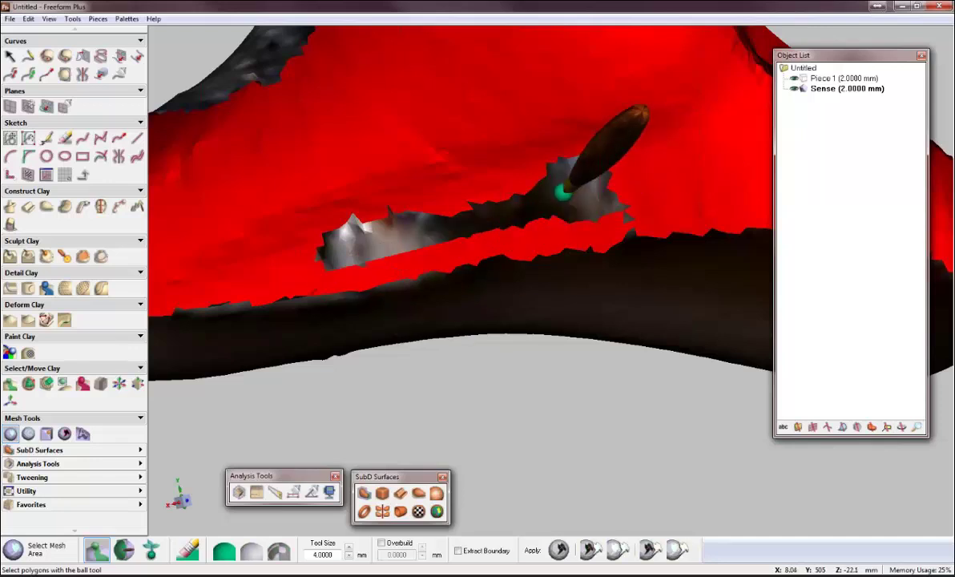
{"action": "mouse_move", "coordinate": [565, 192]}
{"action": "middle_mouse_down"}
{"action": "mouse_move", "coordinate": [581, 204]}
{"action": "mouse_move", "coordinate": [509, 183]}
{"action": "mouse_move", "coordinate": [380, 197]}
{"action": "middle_mouse_up"}
{"action": "left_click_drag", "start_coordinate": [341, 192], "coordinate": [548, 237]}
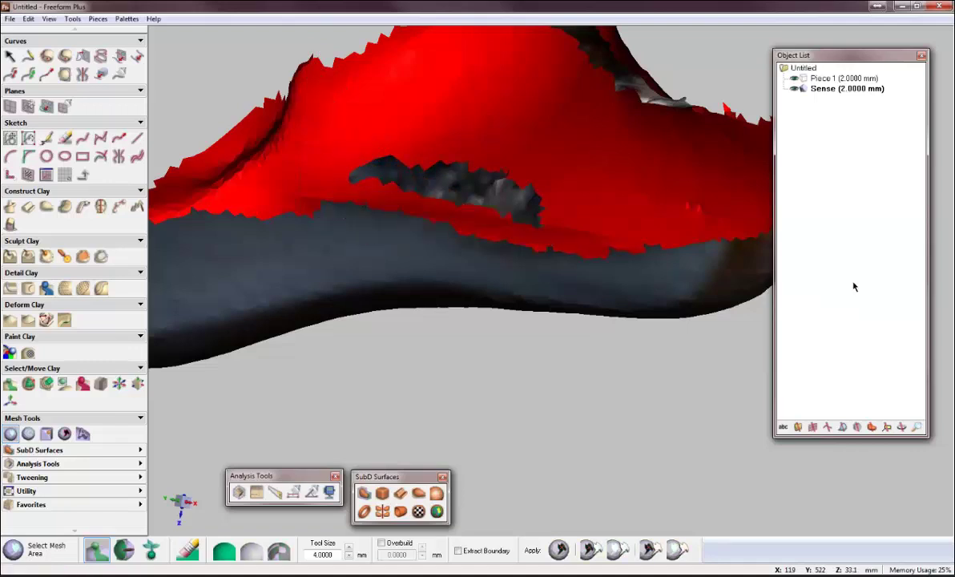
Try to keep only the saddle body by selecting on it, inverting the selection and deleting the rest, and undo the deletion.
{"action": "mouse_move", "coordinate": [430, 247]}
{"action": "middle_mouse_down"}
{"action": "mouse_move", "coordinate": [426, 240]}
{"action": "mouse_move", "coordinate": [485, 312]}
{"action": "mouse_move", "coordinate": [241, 369]}
{"action": "middle_mouse_up"}
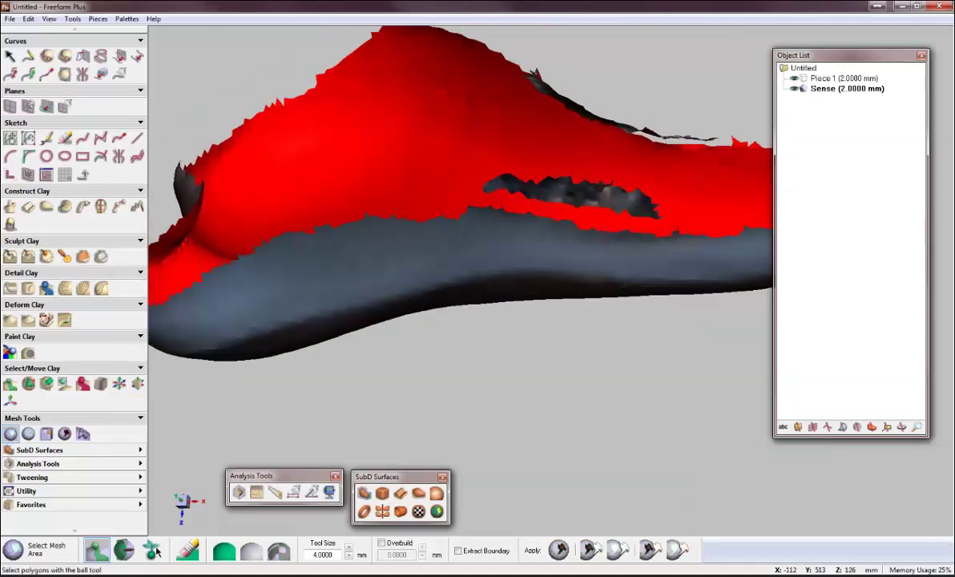
{"action": "left_click", "coordinate": [261, 319]}
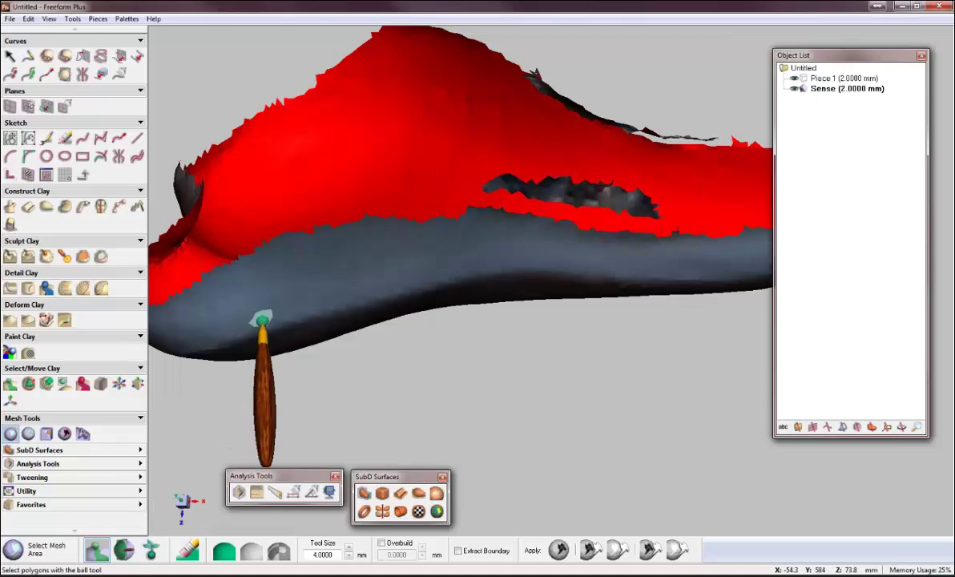
{"action": "left_click", "coordinate": [281, 551]}
{"action": "key", "text": "Delete"}
{"action": "key", "text": "ctrl+z"}
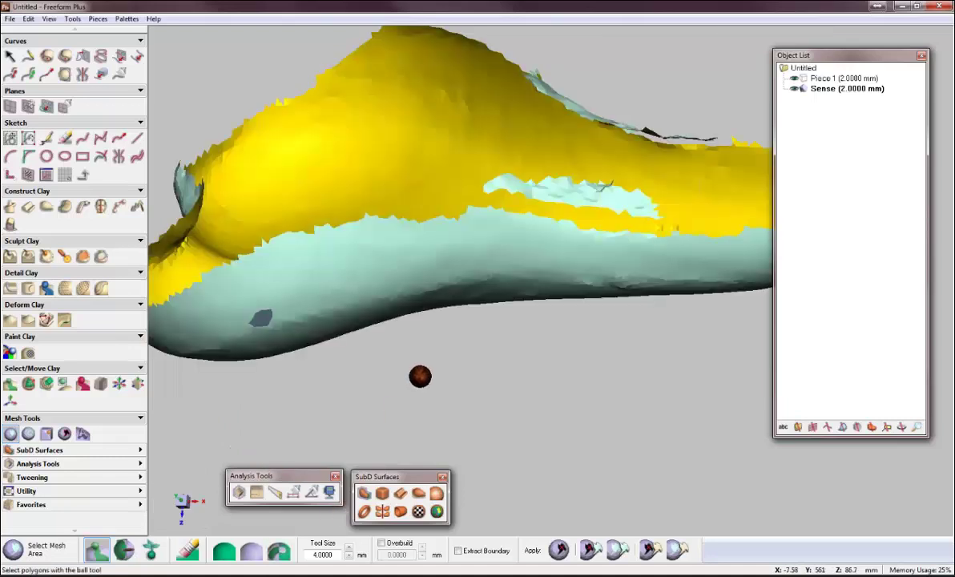
Select the connected saddle body, invert the selection and delete the separated loose patches, keeping only the saddle shell.
{"action": "middle_click_drag", "start_coordinate": [380, 316], "coordinate": [451, 244]}
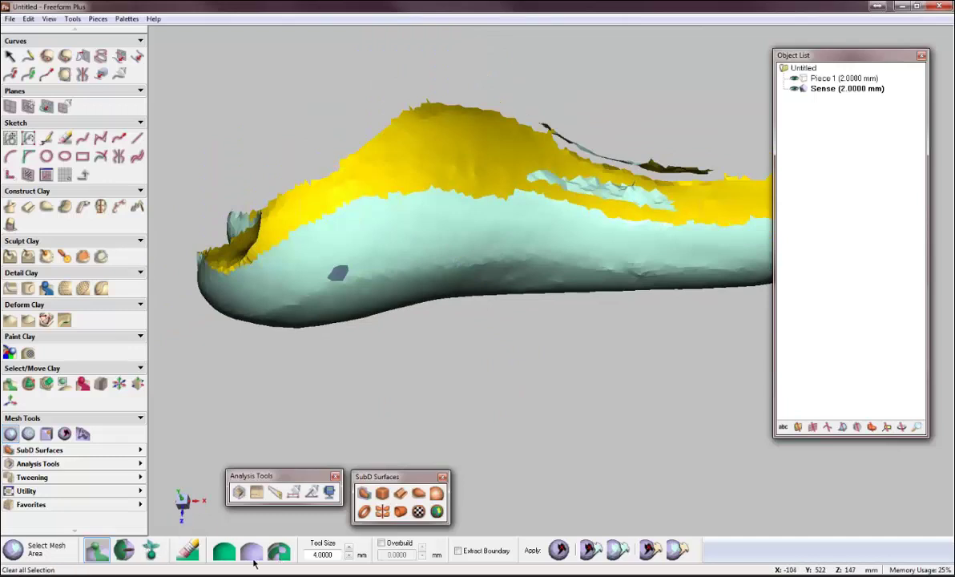
{"action": "left_click", "coordinate": [150, 550]}
{"action": "left_click", "coordinate": [352, 270]}
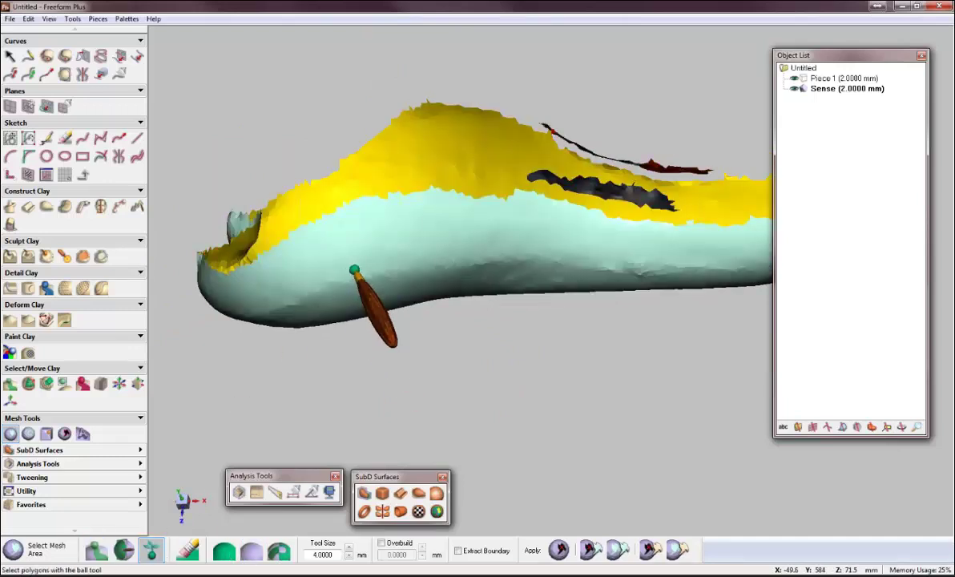
{"action": "left_click", "coordinate": [276, 555]}
{"action": "key", "text": "Delete"}
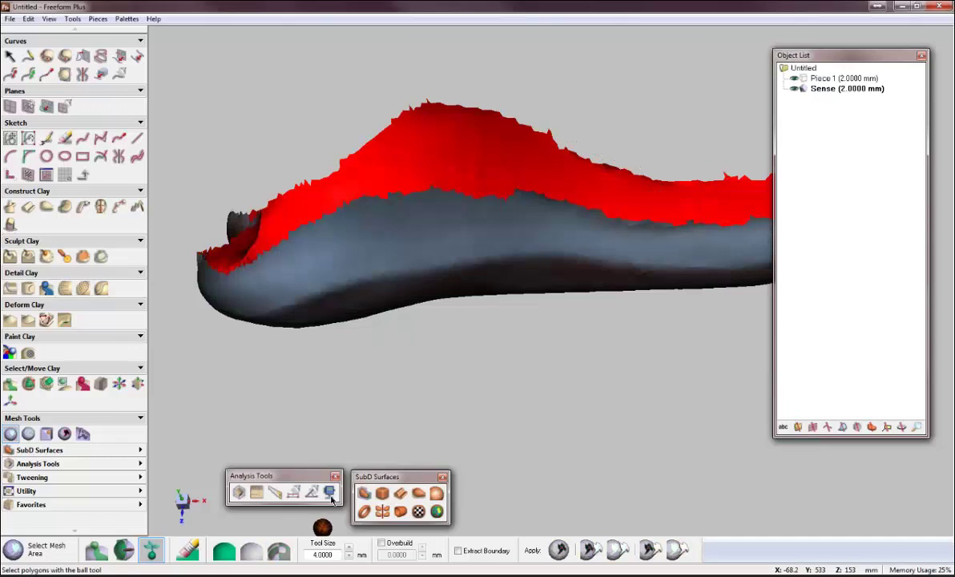
{"action": "middle_click_drag", "start_coordinate": [330, 429], "coordinate": [589, 370]}
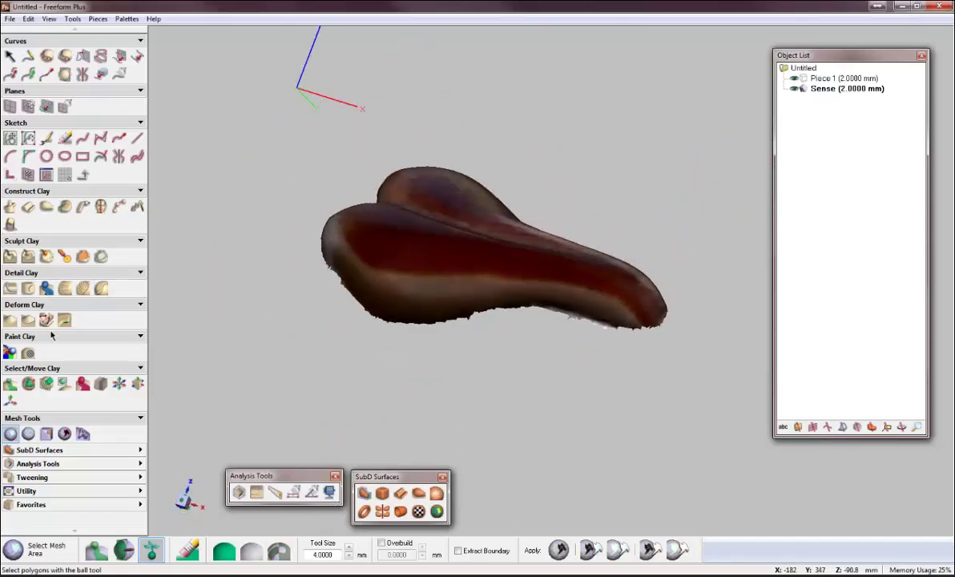
{"action": "left_click", "coordinate": [12, 434]}
{"action": "left_click", "coordinate": [9, 56]}
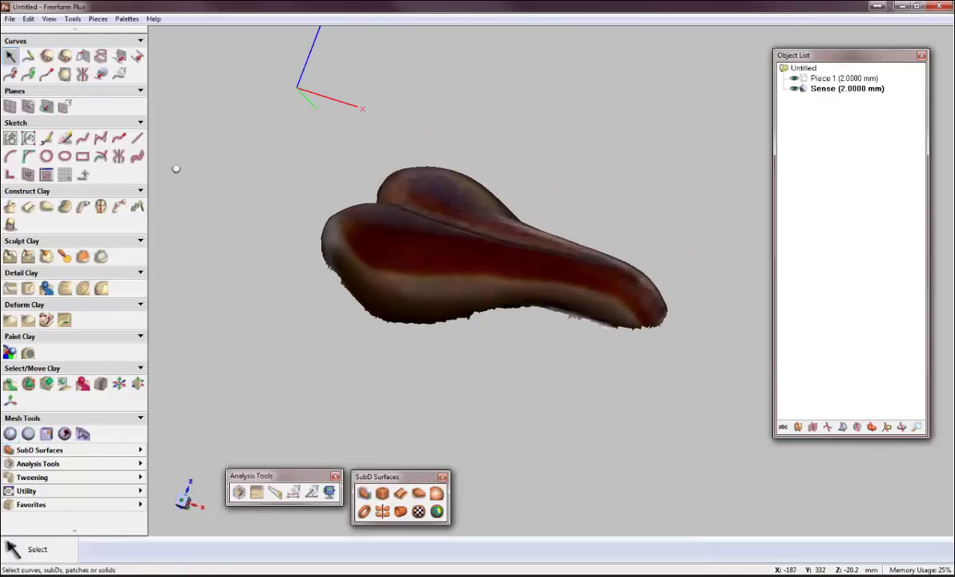
Copy the Sense mesh to clay with 1.0 mm edge sharpness and the Fill Holes style.
{"action": "right_click", "coordinate": [817, 89]}
{"action": "mouse_move", "coordinate": [856, 165]}
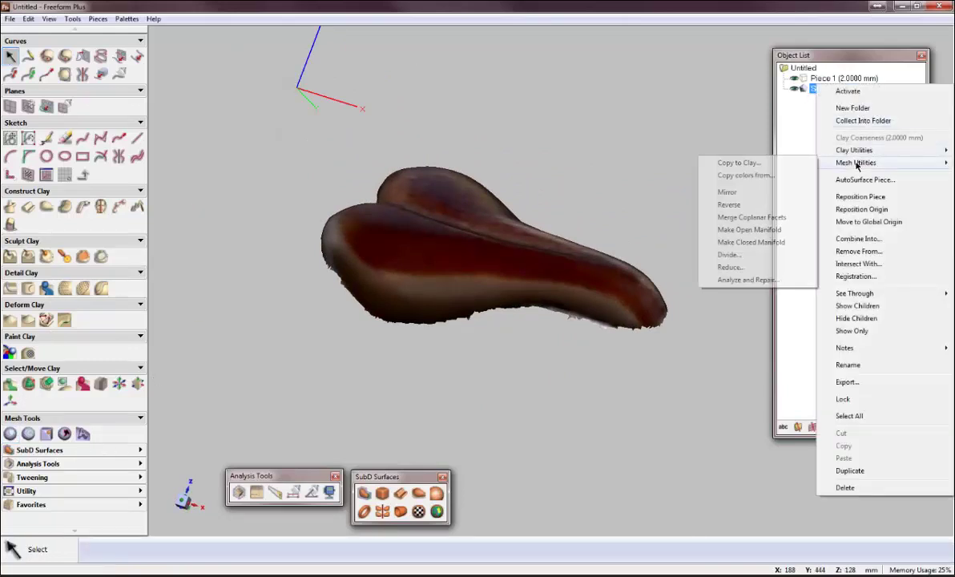
{"action": "left_click", "coordinate": [798, 163]}
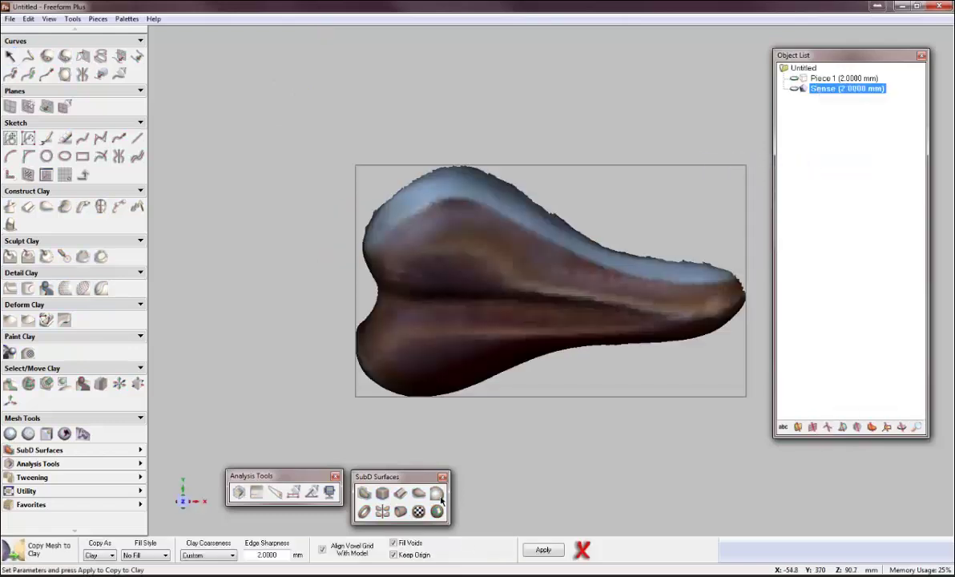
{"action": "left_click_drag", "start_coordinate": [250, 555], "coordinate": [283, 554]}
{"action": "left_click", "coordinate": [158, 554]}
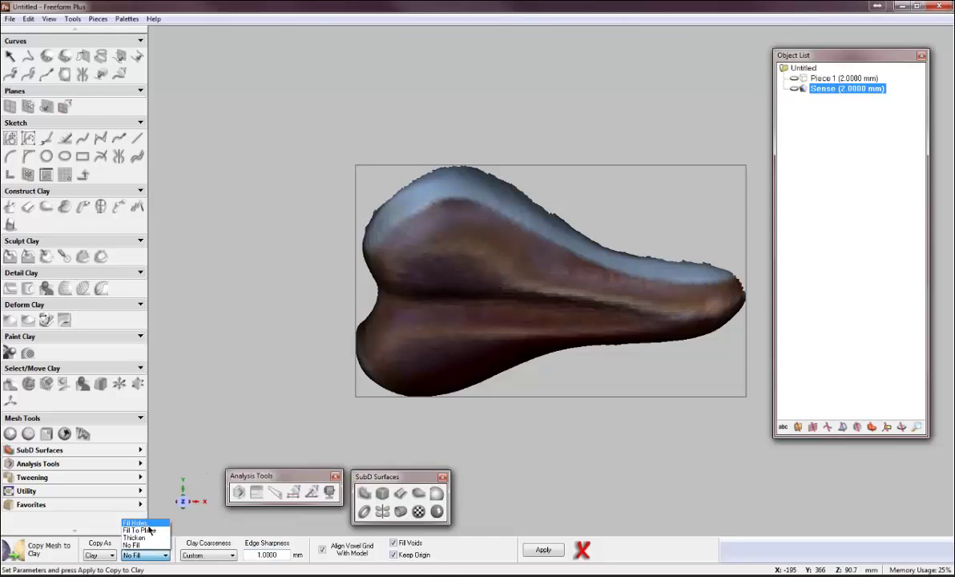
{"action": "left_click", "coordinate": [148, 524]}
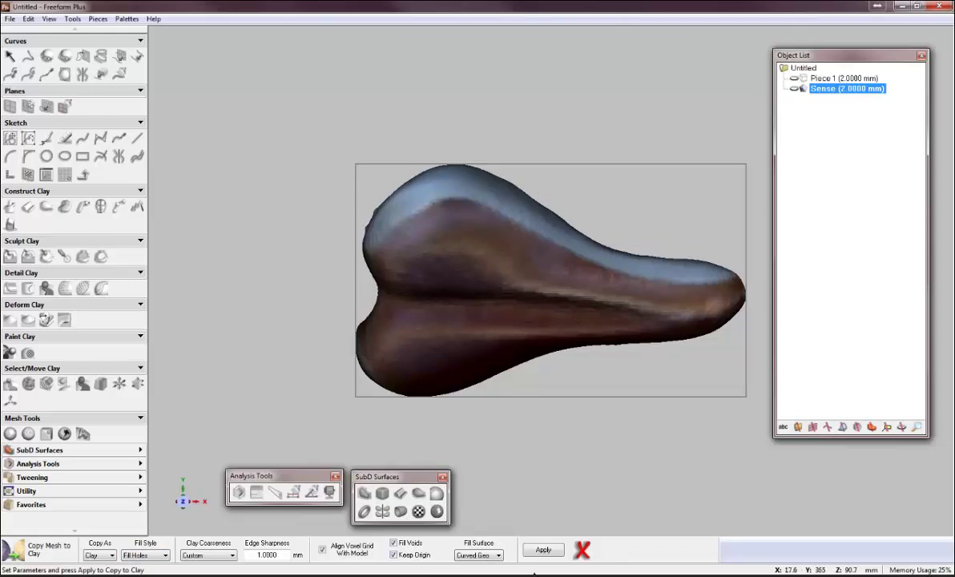
{"action": "left_click", "coordinate": [544, 550]}
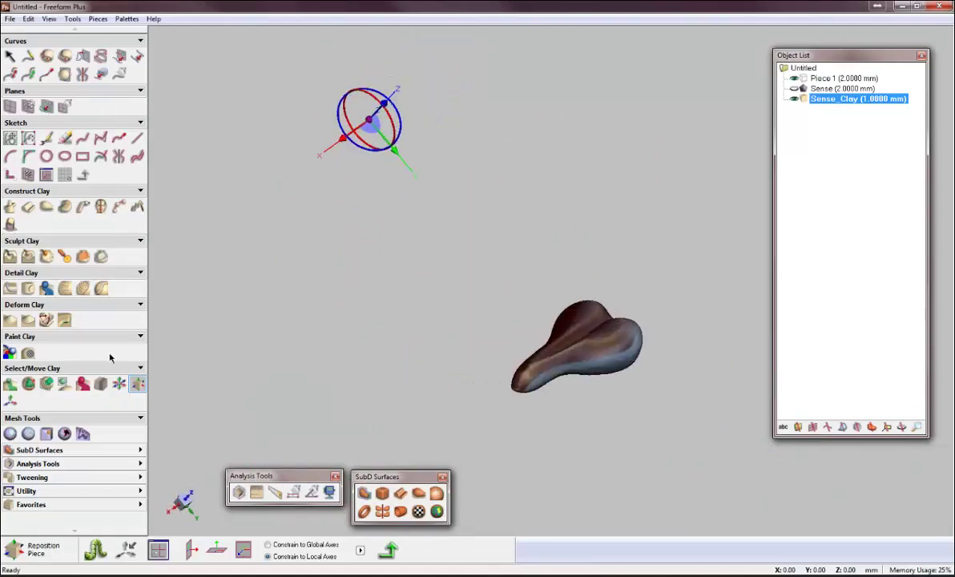
Reposition the saddle clay's origin to the piece's centre and move the piece near the global origin.
{"action": "left_click", "coordinate": [11, 401]}
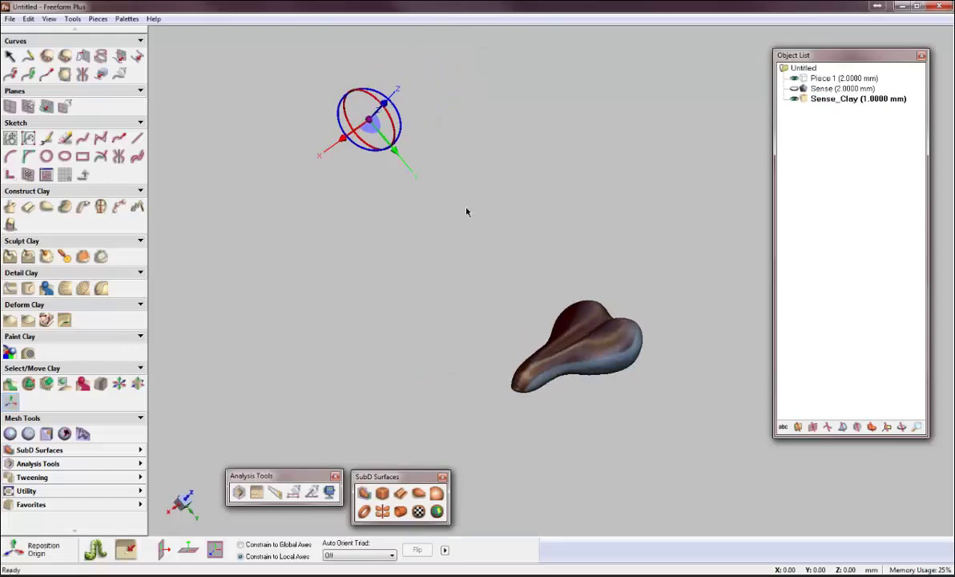
{"action": "left_click", "coordinate": [164, 553]}
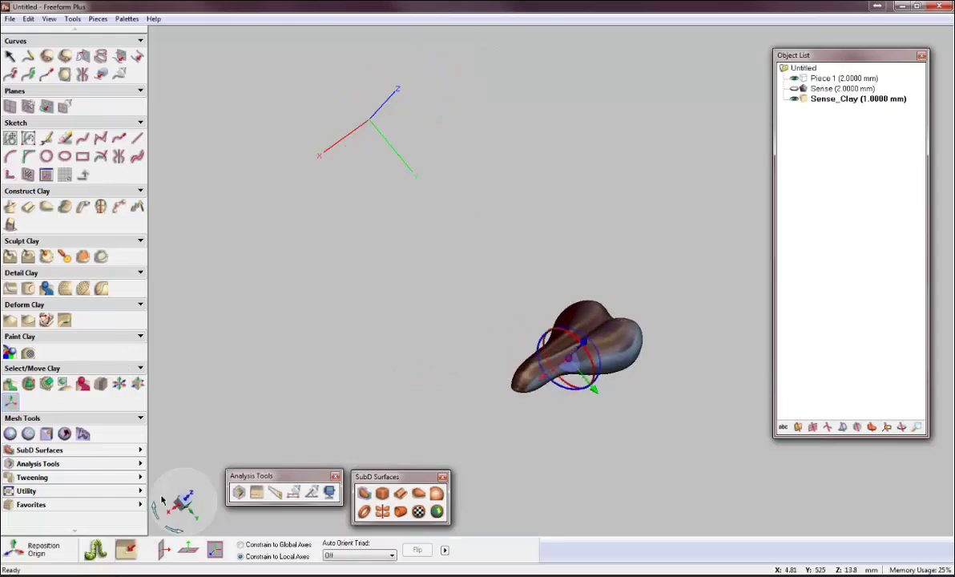
{"action": "left_click", "coordinate": [137, 385]}
{"action": "middle_click_drag", "start_coordinate": [616, 384], "coordinate": [626, 358]}
{"action": "left_click_drag", "start_coordinate": [601, 344], "coordinate": [452, 260]}
{"action": "middle_click_drag", "start_coordinate": [446, 233], "coordinate": [486, 216]}
{"action": "left_click_drag", "start_coordinate": [478, 216], "coordinate": [480, 223]}
Rotate the saddle clay about the X axis, seen from the end, until its two rear lobes are level.
{"action": "key", "text": "Home"}
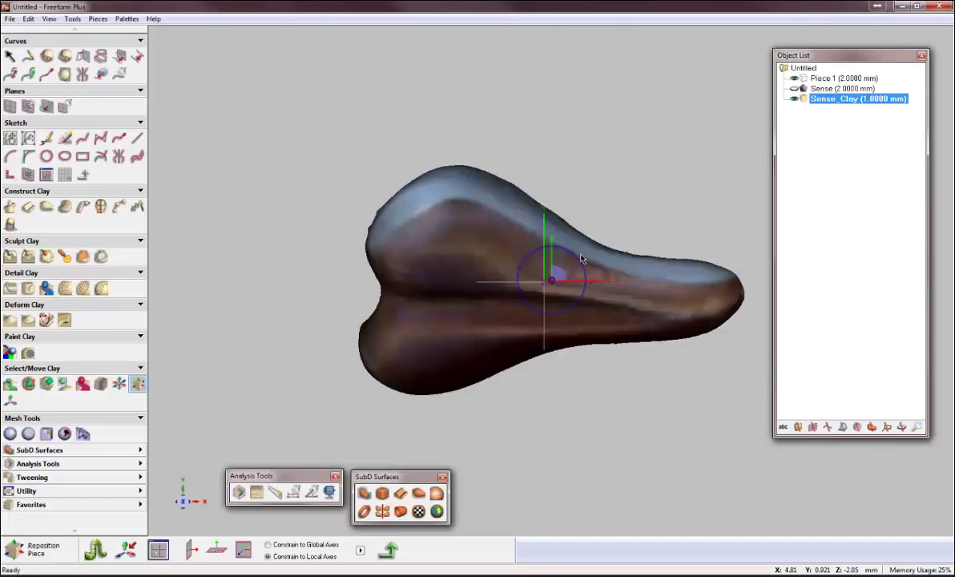
{"action": "middle_click_drag", "start_coordinate": [585, 254], "coordinate": [538, 246]}
{"action": "left_click_drag", "start_coordinate": [538, 246], "coordinate": [540, 248]}
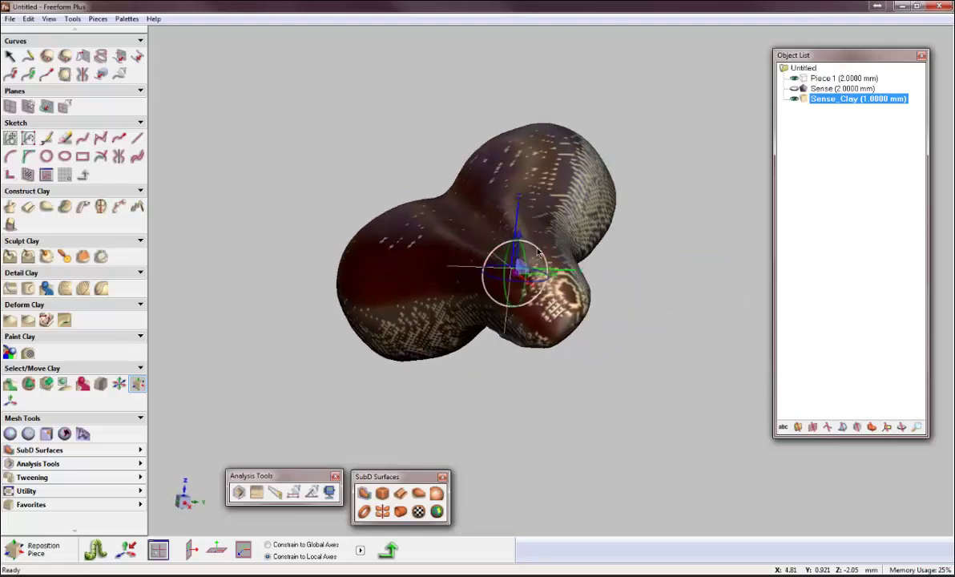
{"action": "key", "text": "Home"}
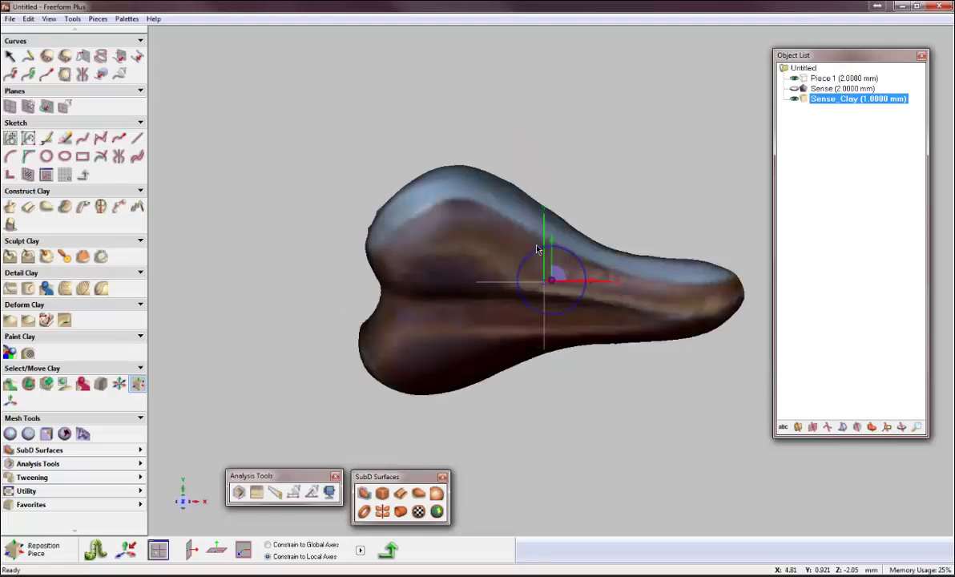
{"action": "key", "text": "Left"}
{"action": "key", "text": "Left"}
{"action": "key", "text": "Right"}
{"action": "key", "text": "Up"}
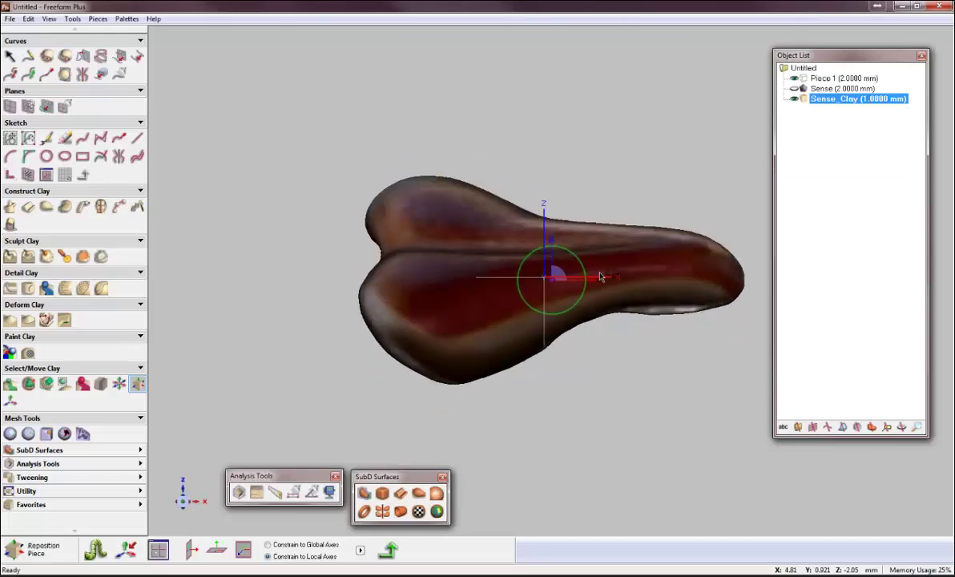
{"action": "key", "text": "Right"}
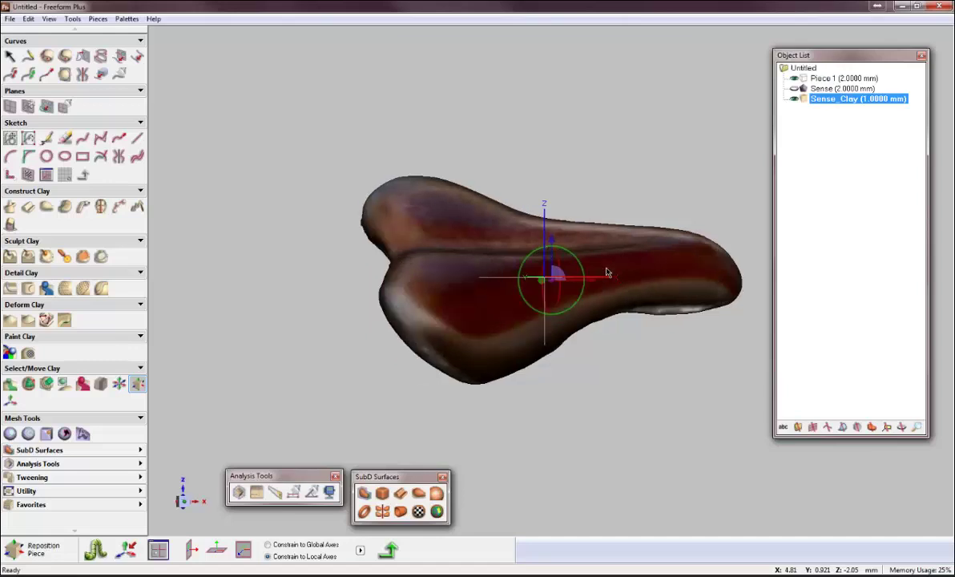
{"action": "middle_click_drag", "start_coordinate": [608, 273], "coordinate": [608, 274]}
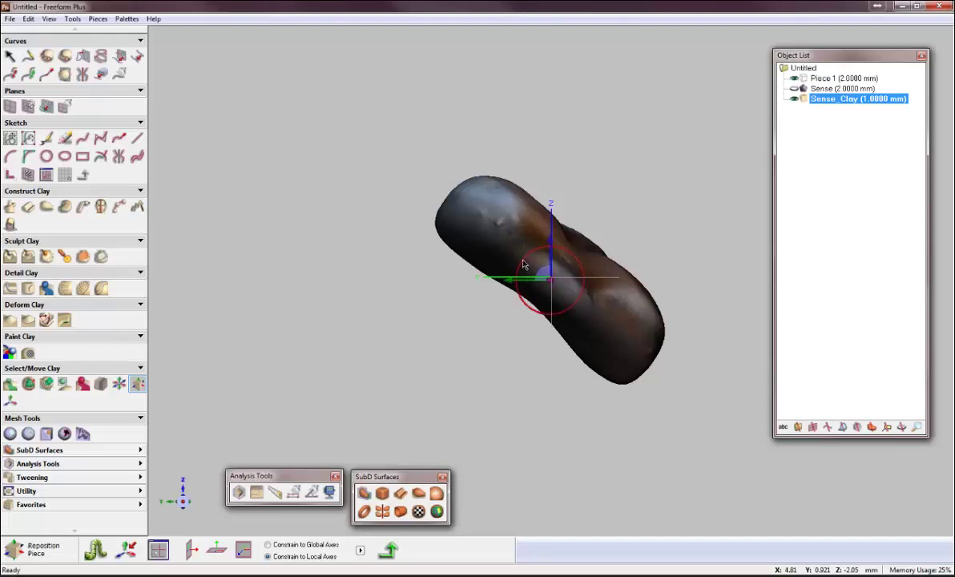
{"action": "left_click_drag", "start_coordinate": [528, 256], "coordinate": [519, 278]}
{"action": "middle_click_drag", "start_coordinate": [550, 387], "coordinate": [454, 320]}
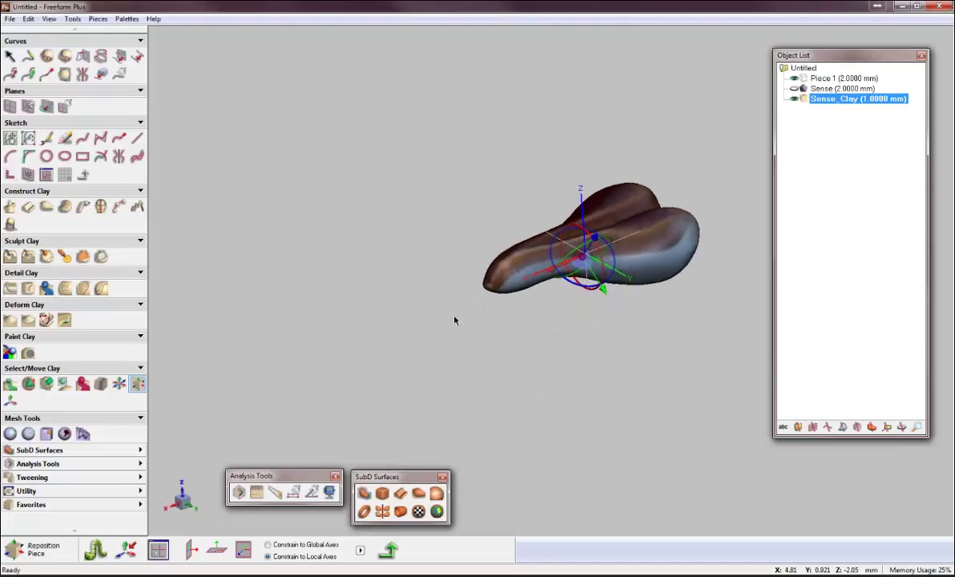
Create a top plane on the saddle clay and set its global X, Y and Z translations to 0 mm.
{"action": "left_click", "coordinate": [11, 108]}
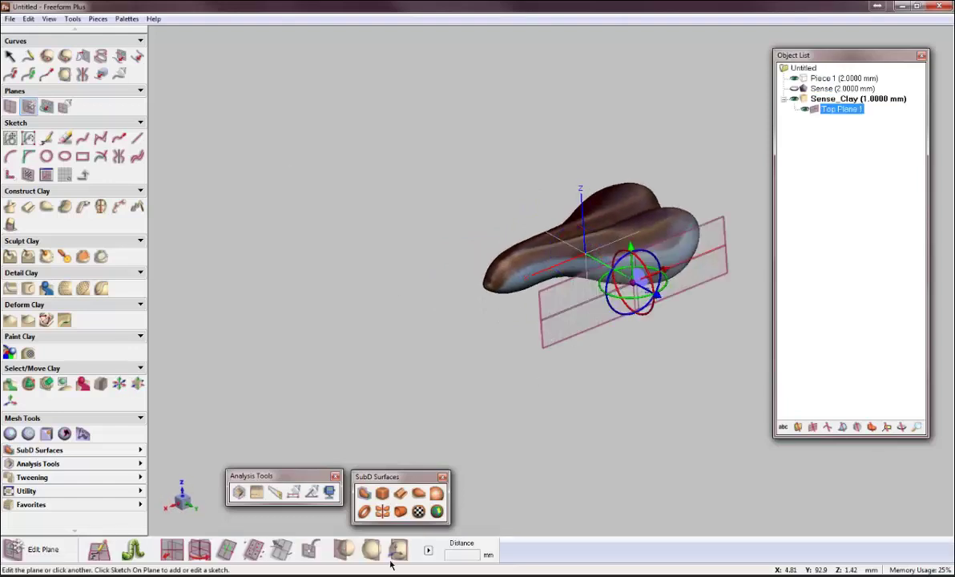
{"action": "left_click", "coordinate": [430, 551]}
{"action": "double_click", "coordinate": [253, 80]}
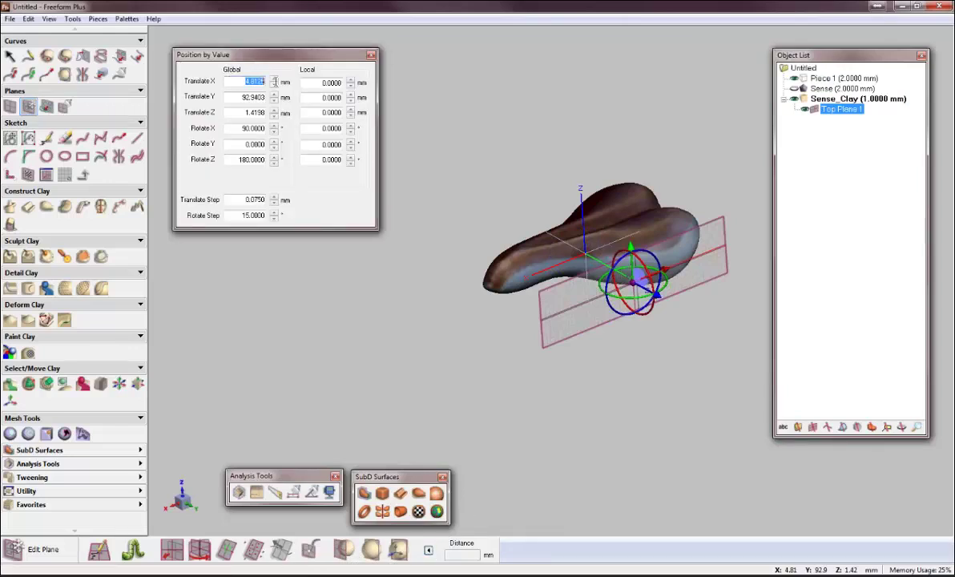
{"action": "type", "text": "0"}
{"action": "left_click_drag", "start_coordinate": [253, 98], "coordinate": [270, 115]}
{"action": "type", "text": "0"}
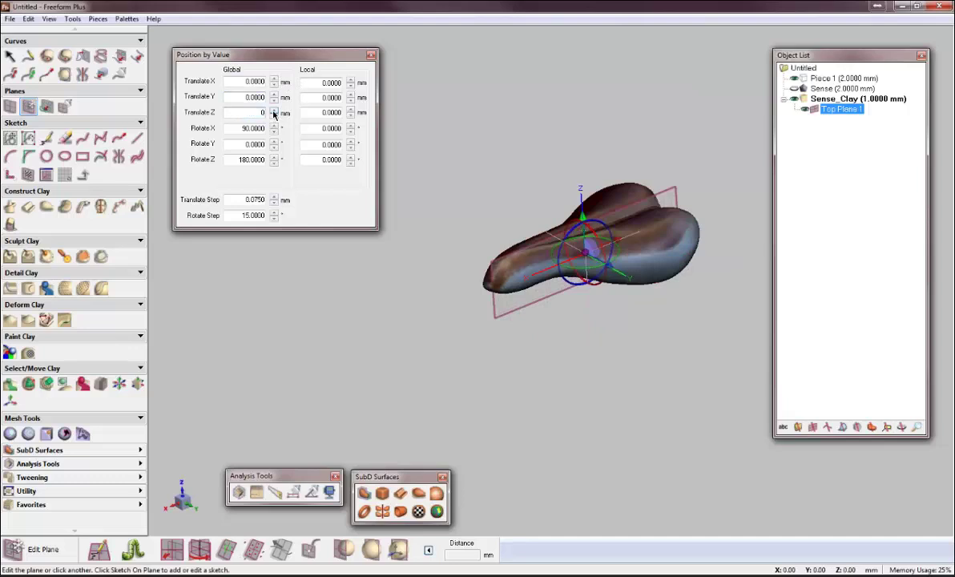
{"action": "key", "text": "Return"}
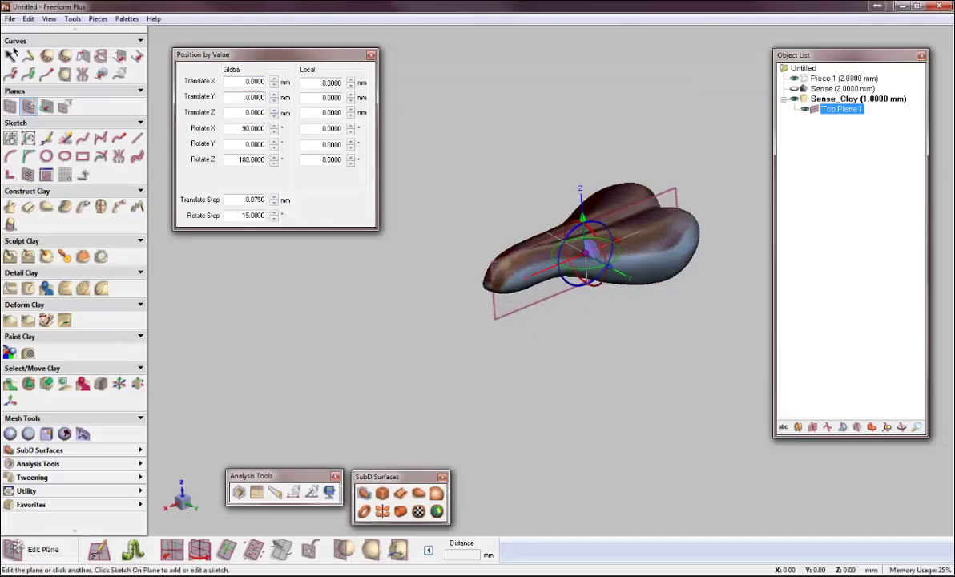
{"action": "left_click", "coordinate": [12, 55]}
{"action": "left_click", "coordinate": [565, 156]}
Constrain piece repositioning to the global axes and try shifting the saddle clay along Y to centre it.
{"action": "middle_click_drag", "start_coordinate": [565, 155], "coordinate": [528, 155]}
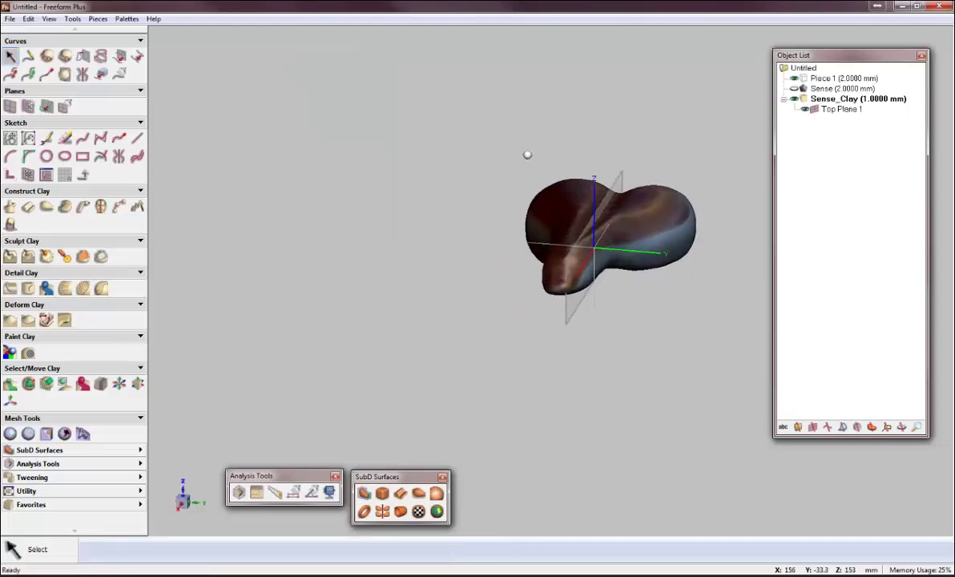
{"action": "right_click_drag", "start_coordinate": [527, 155], "coordinate": [510, 218]}
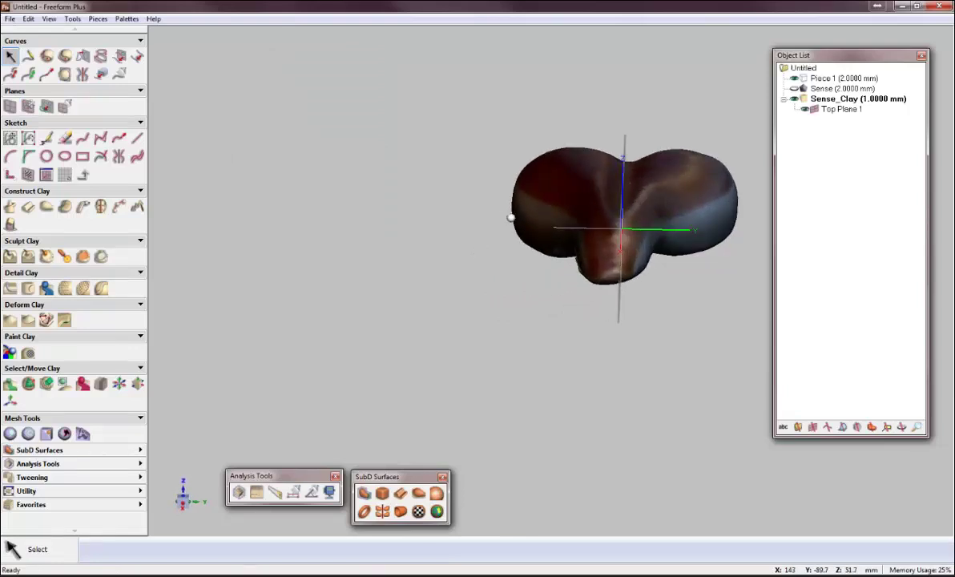
{"action": "middle_click_drag", "start_coordinate": [511, 217], "coordinate": [615, 220]}
{"action": "left_click", "coordinate": [137, 384]}
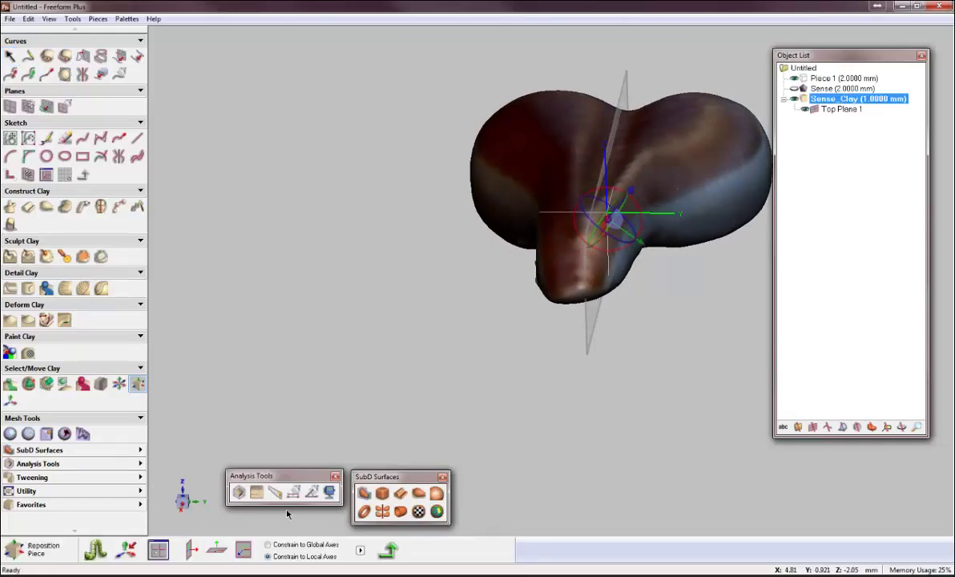
{"action": "left_click", "coordinate": [287, 545]}
{"action": "left_click_drag", "start_coordinate": [615, 218], "coordinate": [654, 222]}
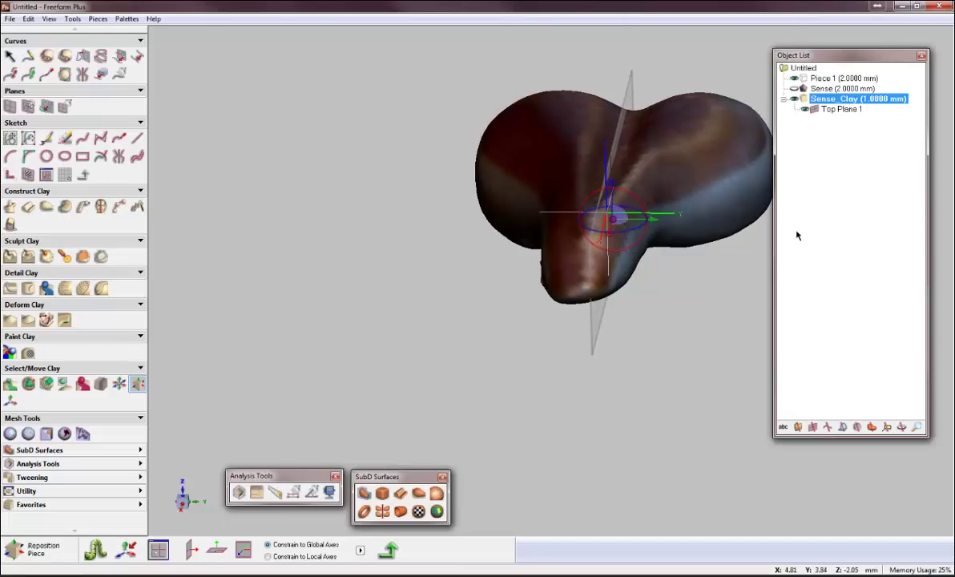
Move the plane to Piece 1, and shift the saddle clay to about Y 6.1 mm, turning it slightly to align its centreline with the plane.
{"action": "left_click_drag", "start_coordinate": [839, 111], "coordinate": [834, 78]}
{"action": "left_click", "coordinate": [826, 111]}
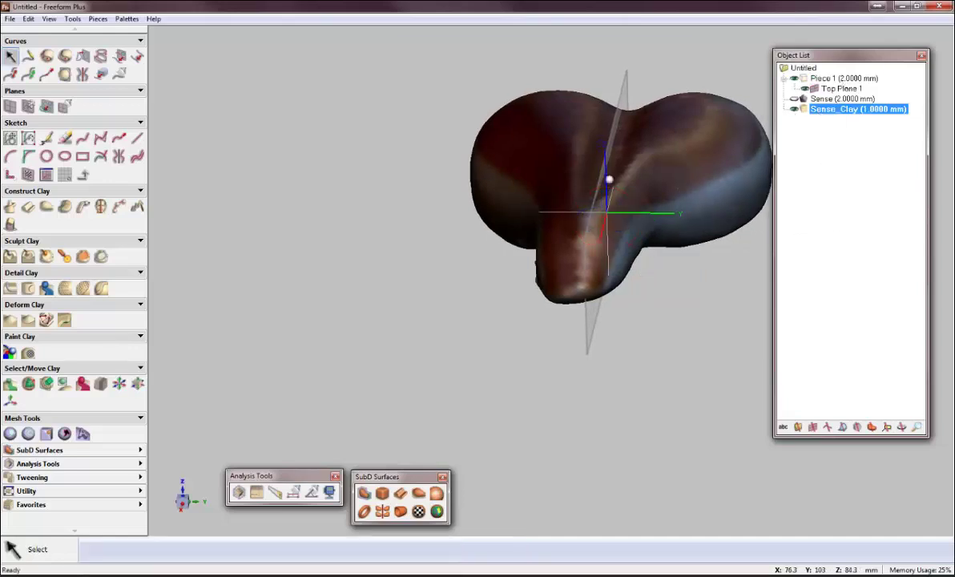
{"action": "left_click", "coordinate": [137, 384]}
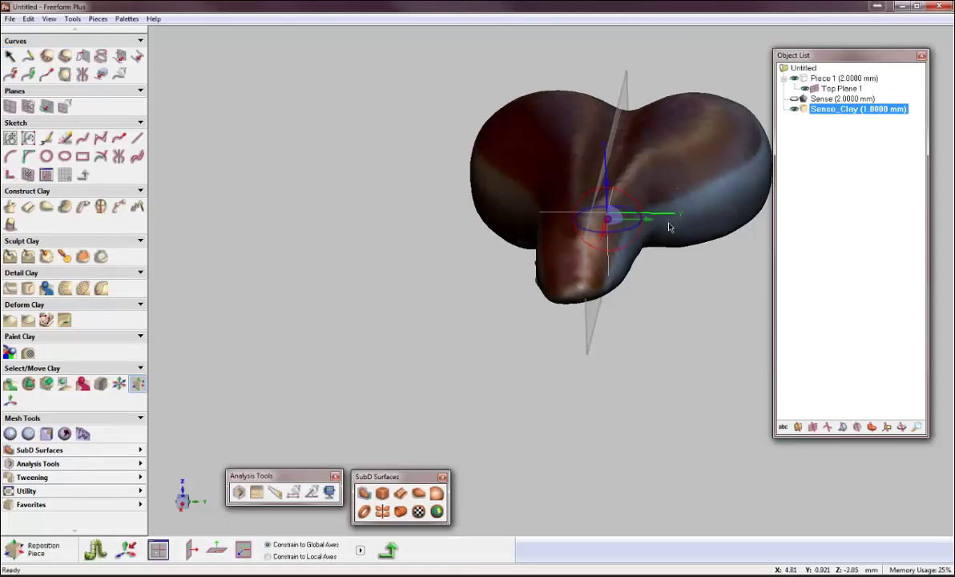
{"action": "left_click_drag", "start_coordinate": [625, 214], "coordinate": [643, 233]}
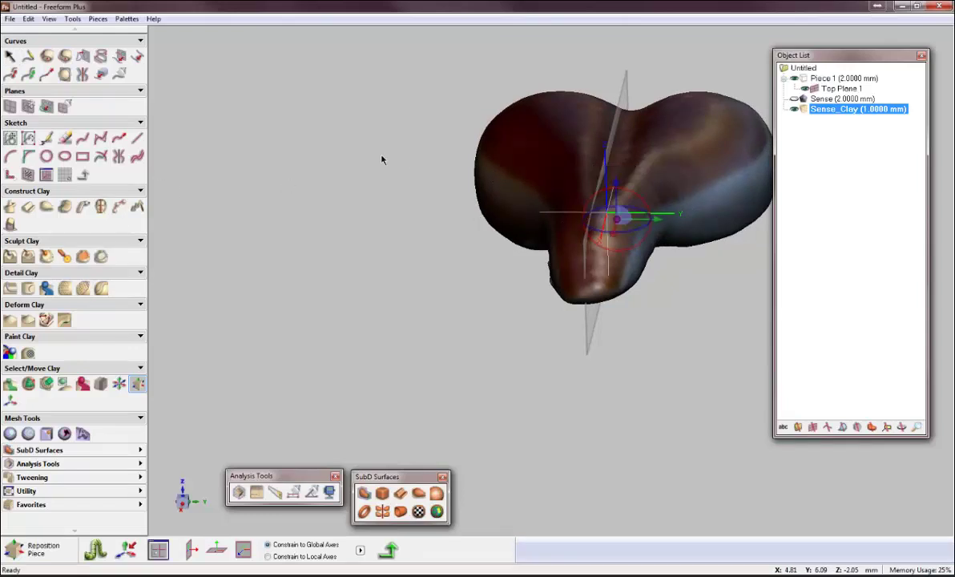
Mirror the saddle clay across a mirror plane matched to the centre plane, previewing it and flipping the source side before applying.
{"action": "left_click", "coordinate": [100, 208]}
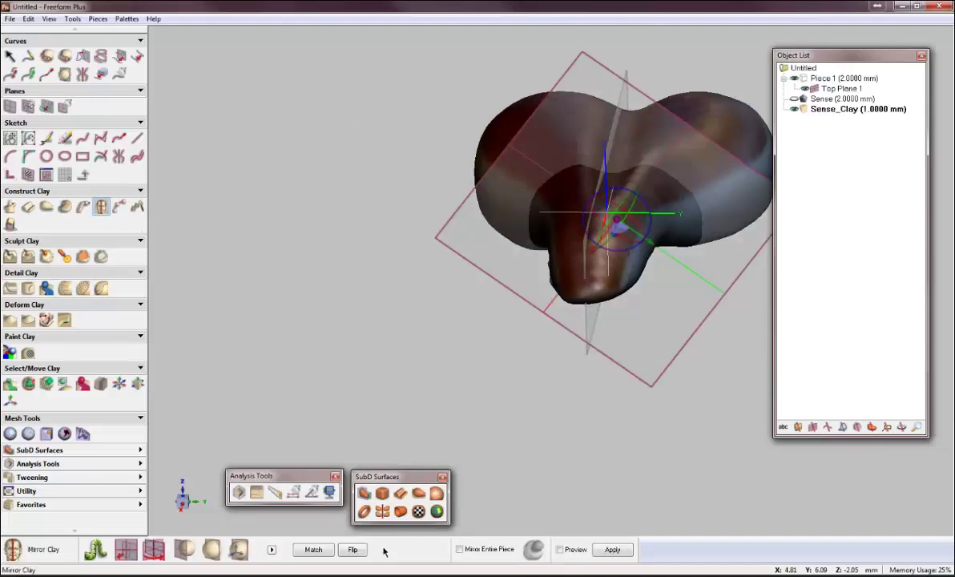
{"action": "left_click", "coordinate": [314, 553]}
{"action": "left_click", "coordinate": [360, 535]}
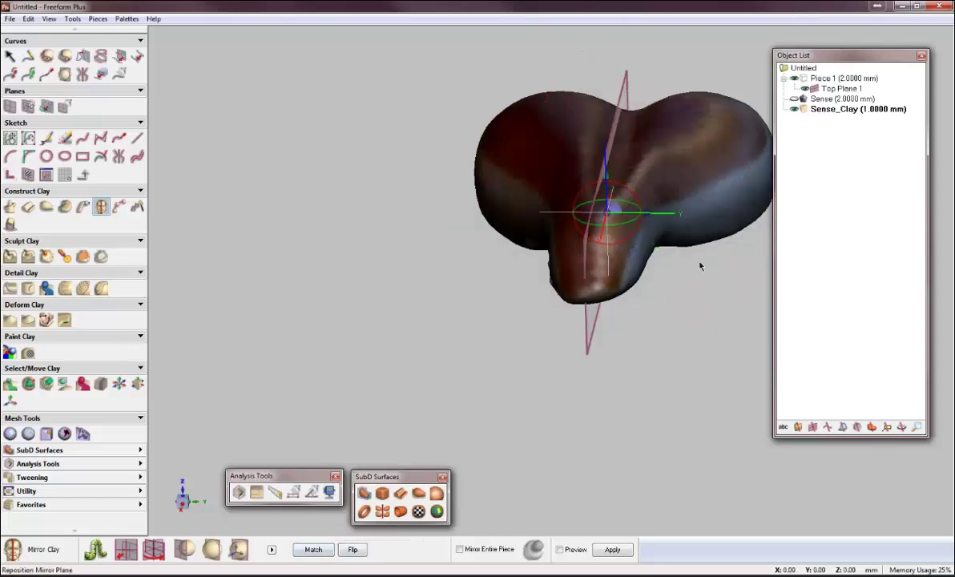
{"action": "left_click", "coordinate": [574, 549]}
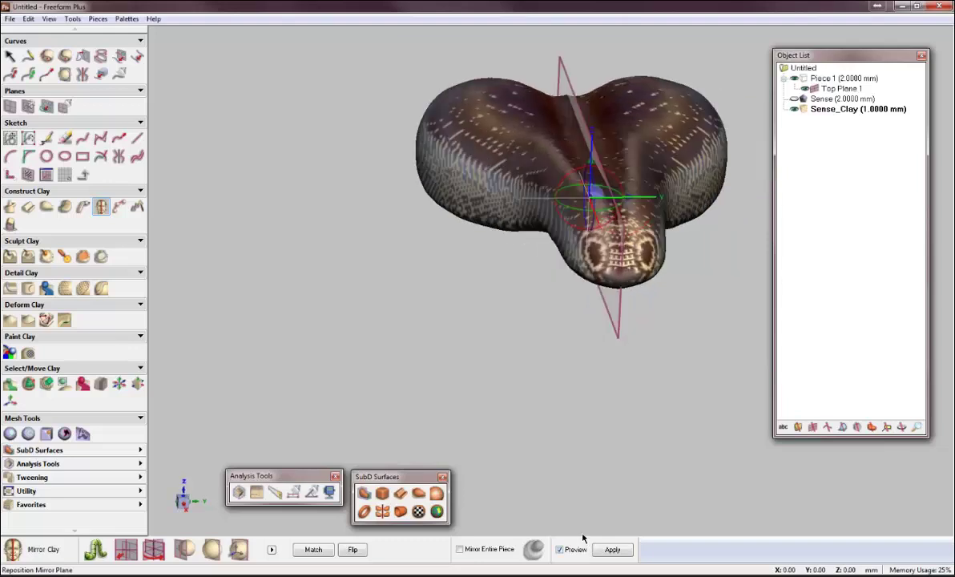
{"action": "left_click", "coordinate": [353, 550]}
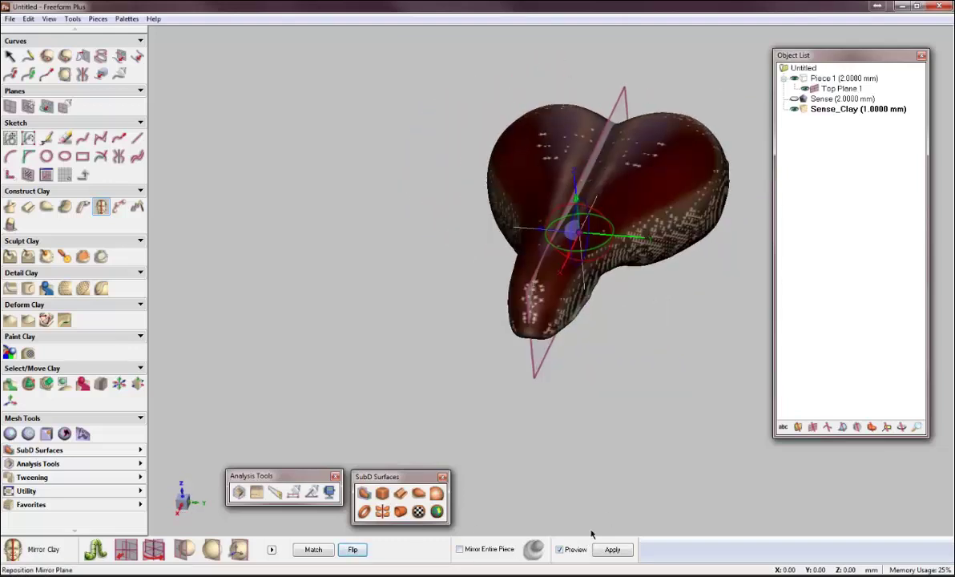
{"action": "left_click", "coordinate": [612, 549]}
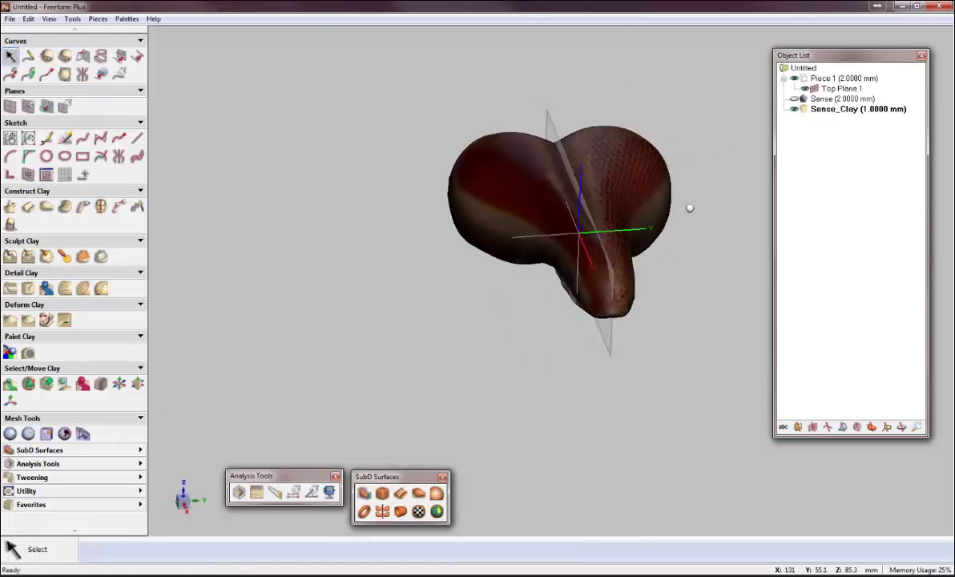
Hide Top Plane 1 and turn off the paint colours so the saddle shows as plain clay.
{"action": "left_click", "coordinate": [806, 89]}
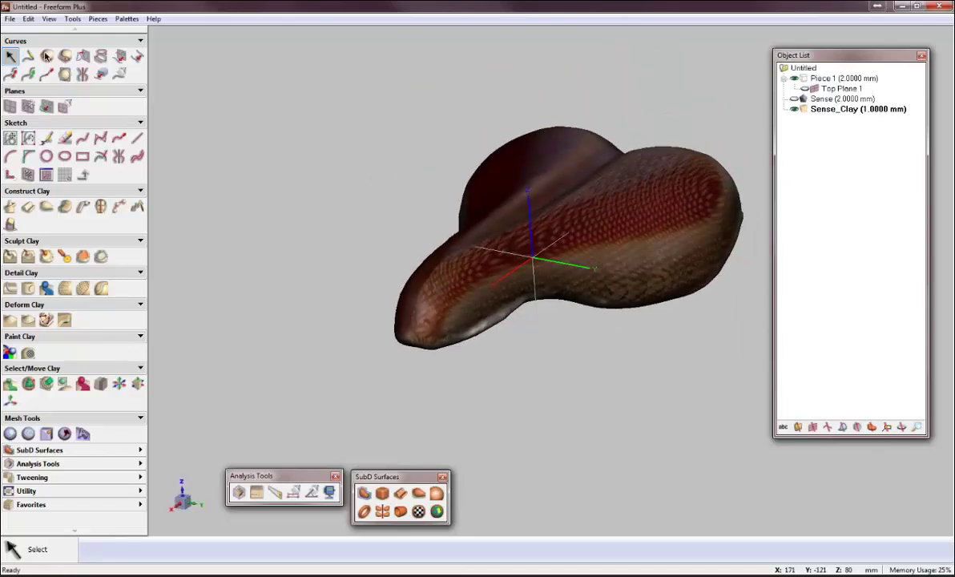
{"action": "left_click", "coordinate": [49, 19]}
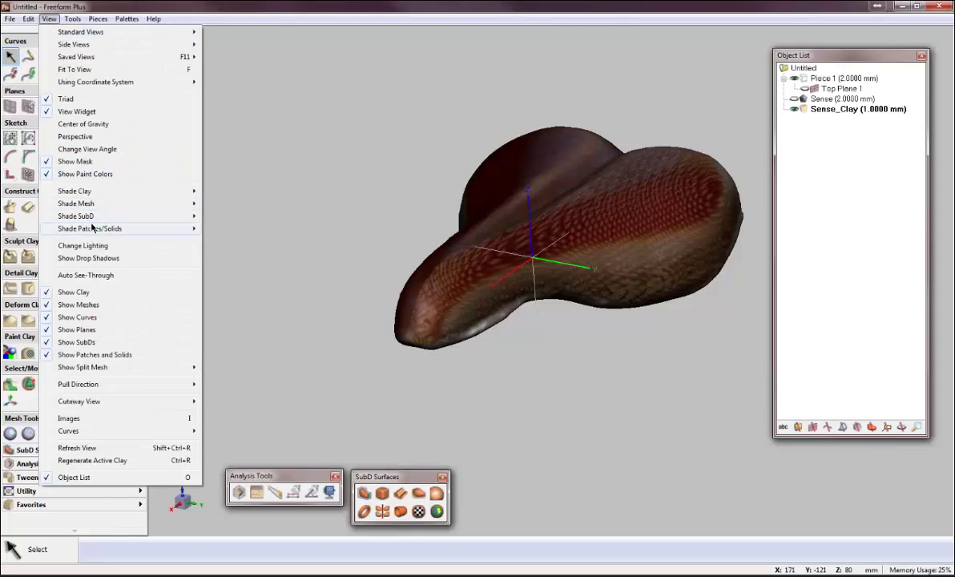
{"action": "left_click", "coordinate": [115, 174]}
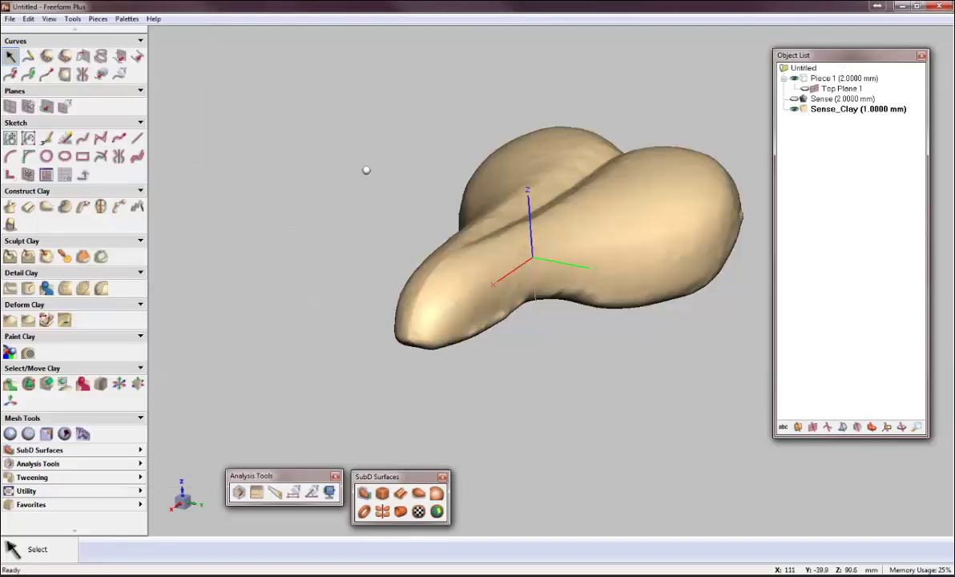
Smooth the saddle clay along its mirrored centre seam with Hot Wax at a tool size of 32 mm, switching the smoothing mode partway.
{"action": "left_click", "coordinate": [65, 256]}
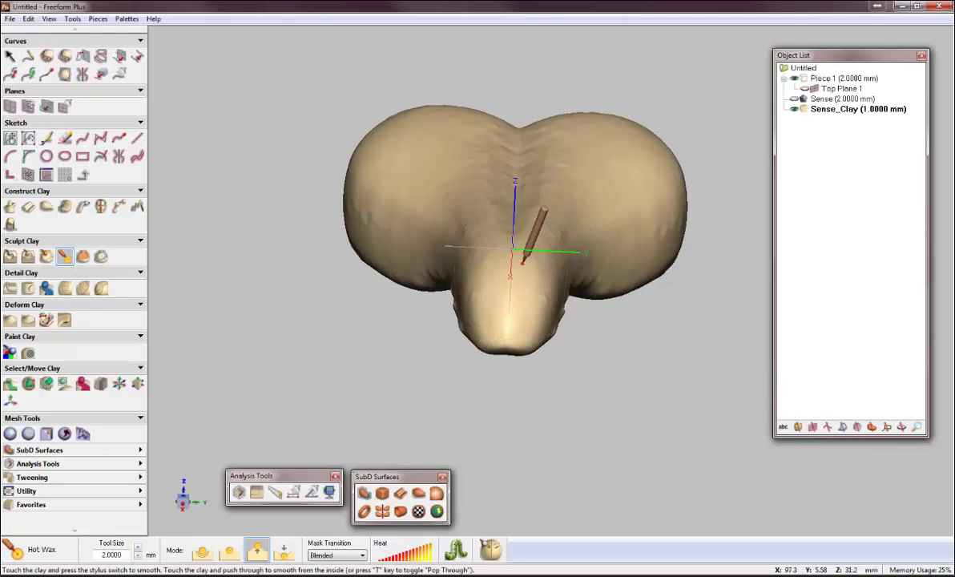
{"action": "key", "text": "plus"}
{"action": "key", "text": "plus"}
{"action": "key", "text": "plus"}
{"action": "key", "text": "plus"}
{"action": "key", "text": "plus"}
{"action": "key", "text": "plus"}
{"action": "key", "text": "plus"}
{"action": "key", "text": "plus"}
{"action": "key", "text": "plus"}
{"action": "key", "text": "plus"}
{"action": "key", "text": "plus"}
{"action": "key", "text": "plus"}
{"action": "key", "text": "plus"}
{"action": "key", "text": "plus"}
{"action": "key", "text": "plus"}
{"action": "key", "text": "plus"}
{"action": "key", "text": "plus"}
{"action": "key", "text": "plus"}
{"action": "key", "text": "plus"}
{"action": "key", "text": "plus"}
{"action": "scroll", "coordinate": [514, 229], "scroll_direction": "up", "scroll_amount": 1}
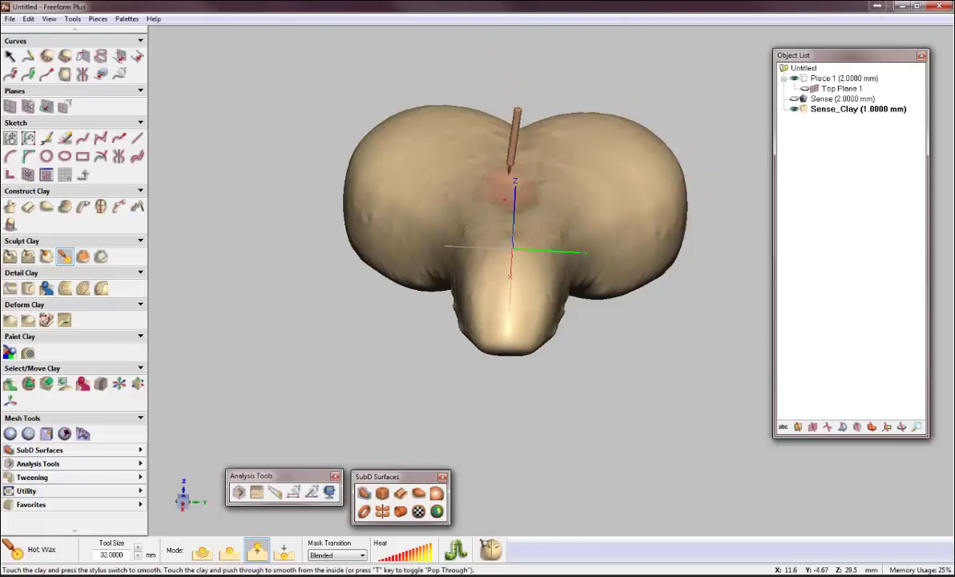
{"action": "middle_click_drag", "start_coordinate": [516, 282], "coordinate": [574, 179]}
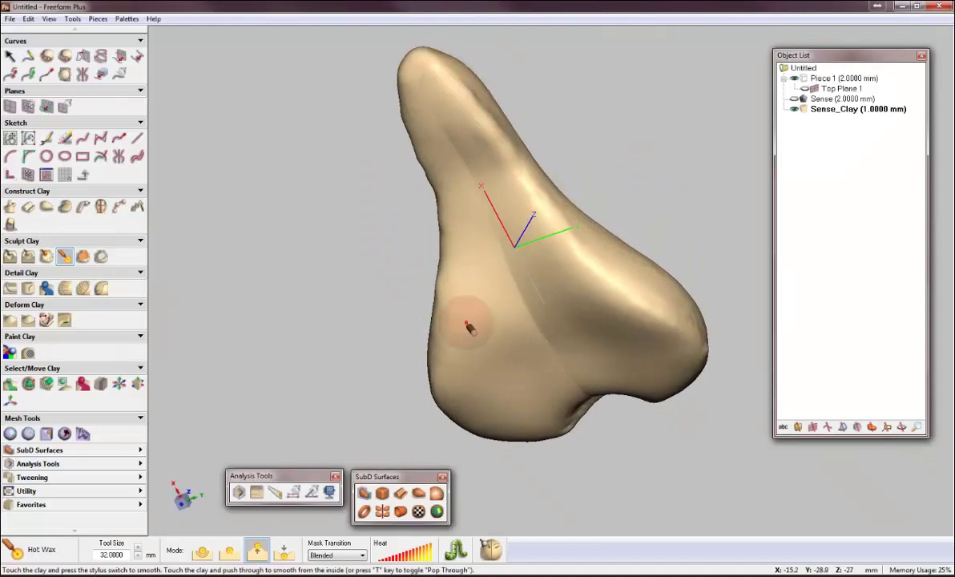
{"action": "left_click", "coordinate": [202, 549]}
{"action": "mouse_move", "coordinate": [505, 214]}
{"action": "left_mouse_down"}
{"action": "mouse_move", "coordinate": [533, 134]}
{"action": "mouse_move", "coordinate": [497, 85]}
{"action": "mouse_move", "coordinate": [484, 102]}
{"action": "mouse_move", "coordinate": [510, 158]}
{"action": "left_mouse_up"}
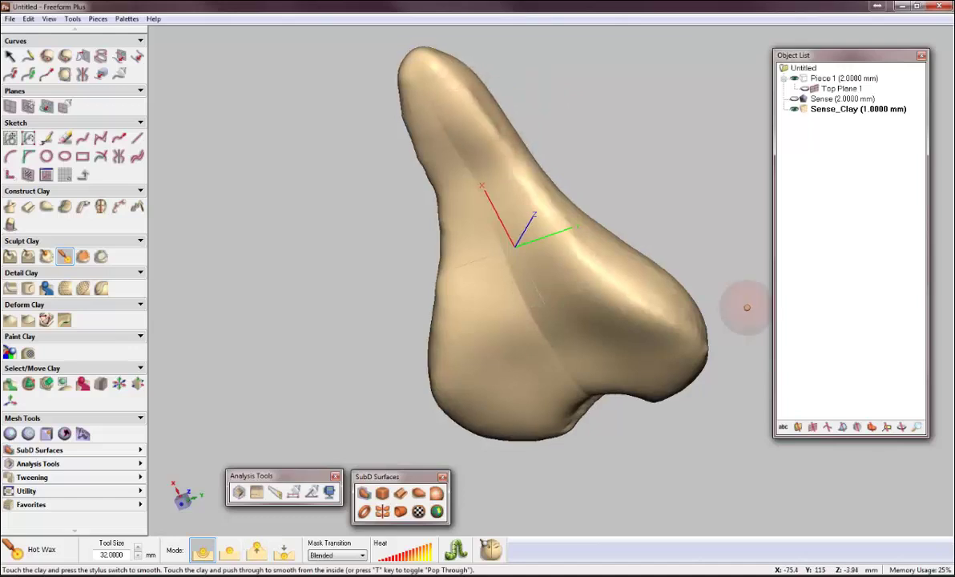
{"action": "middle_click_drag", "start_coordinate": [746, 309], "coordinate": [613, 361]}
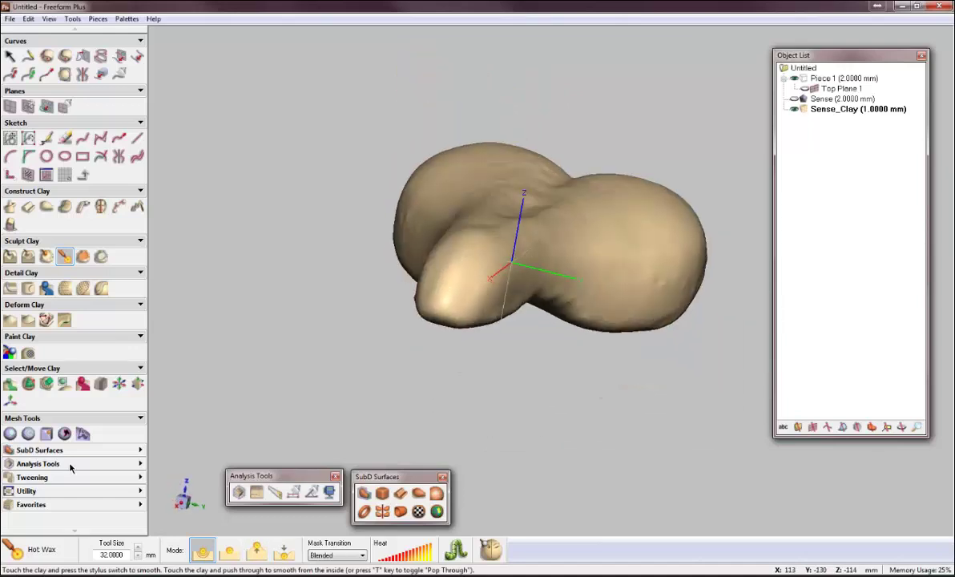
Select the entire saddle clay with Smooth Area and smooth it twice.
{"action": "left_click", "coordinate": [83, 256]}
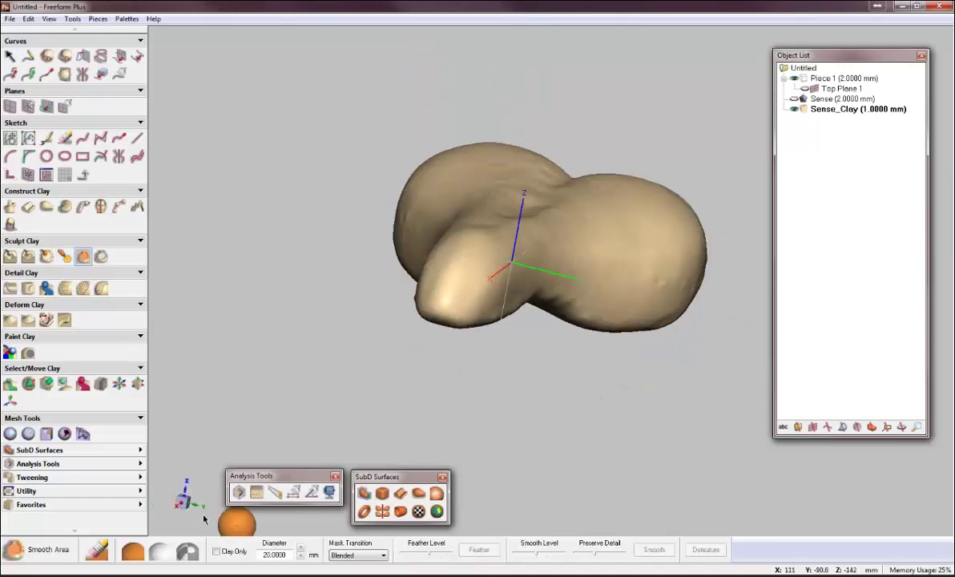
{"action": "left_click", "coordinate": [132, 549]}
{"action": "left_click", "coordinate": [660, 551]}
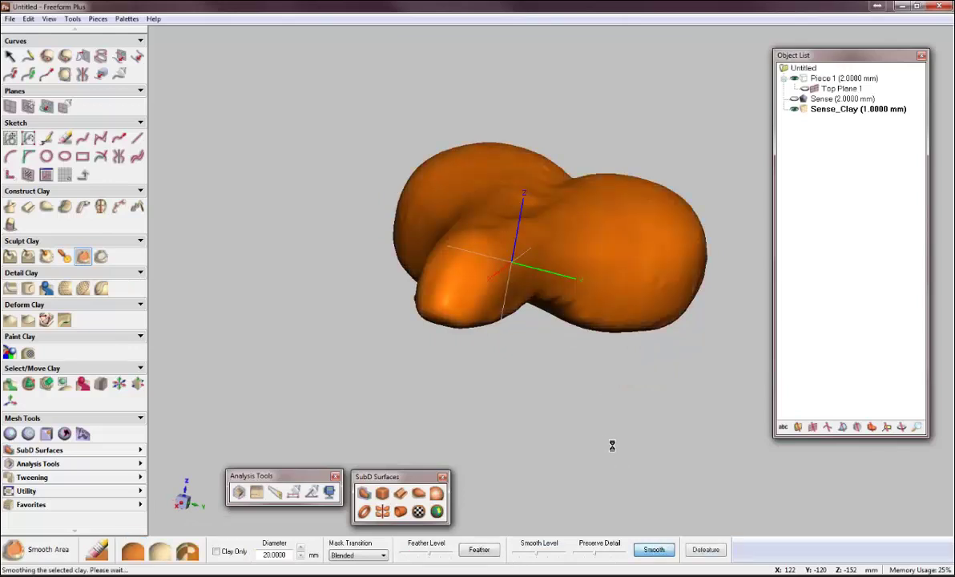
{"action": "left_click", "coordinate": [657, 551]}
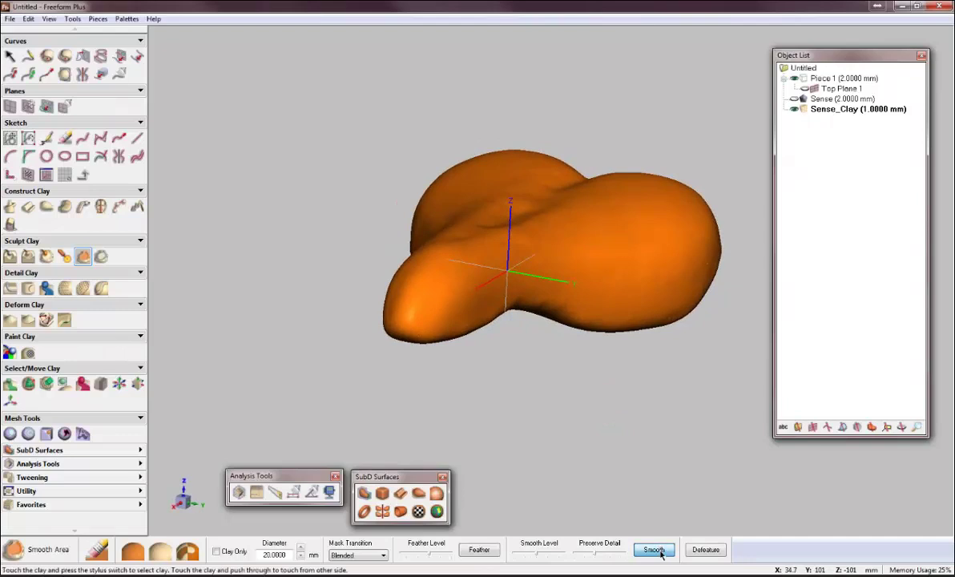
{"action": "middle_click_drag", "start_coordinate": [603, 439], "coordinate": [551, 360]}
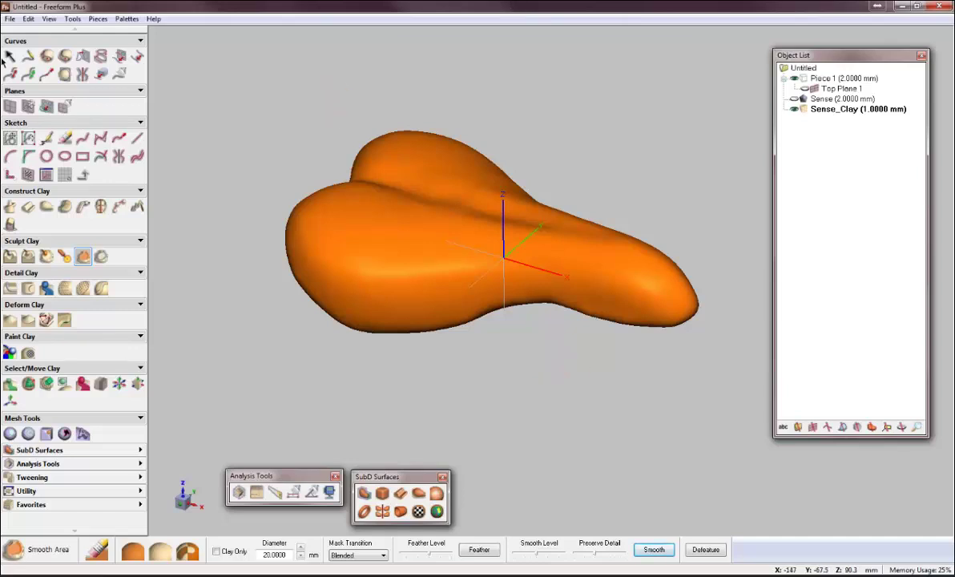
{"action": "left_click", "coordinate": [10, 54]}
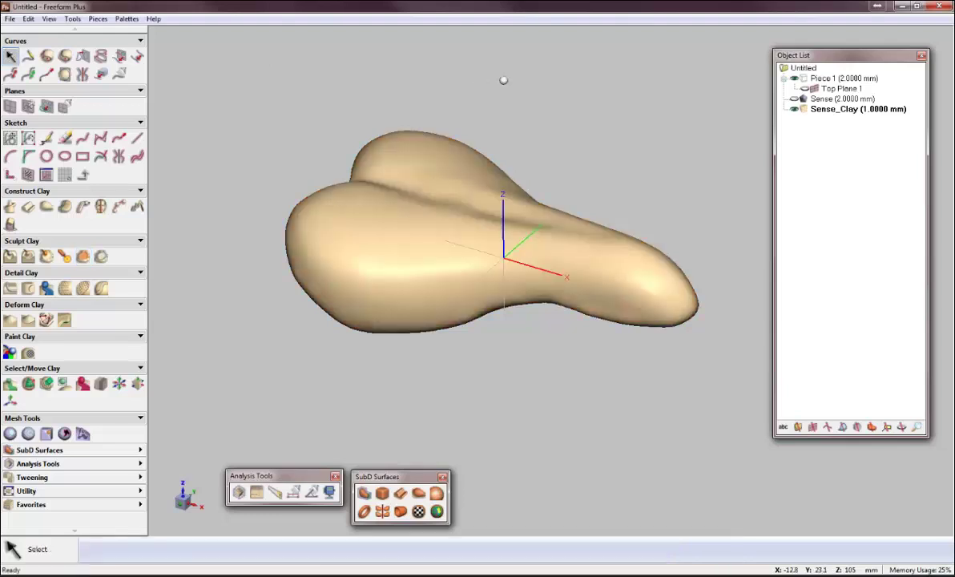
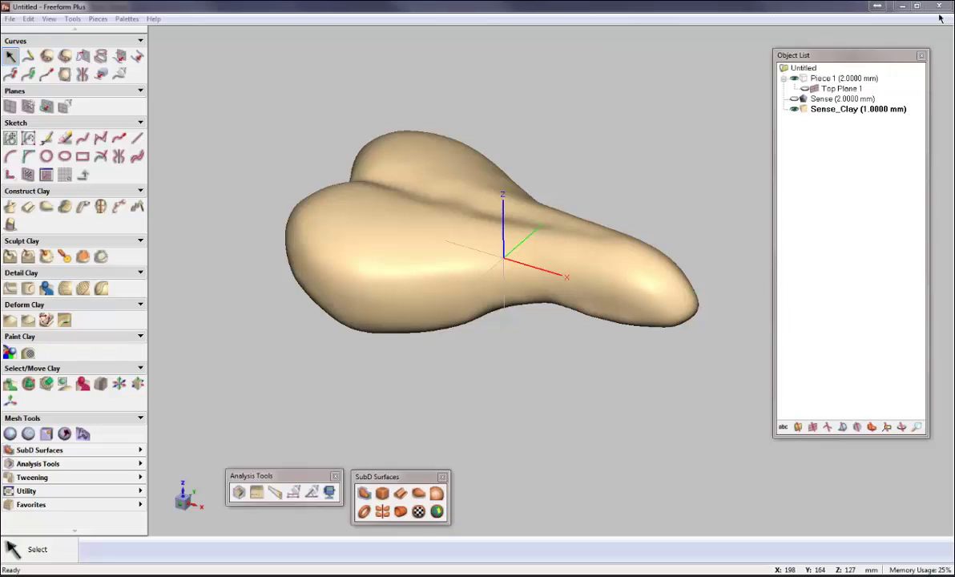
Try pulling the saddle's rear lobe into a bulge with a 76 mm Tug tool, undoing the latest deformation.
{"action": "left_click", "coordinate": [10, 321]}
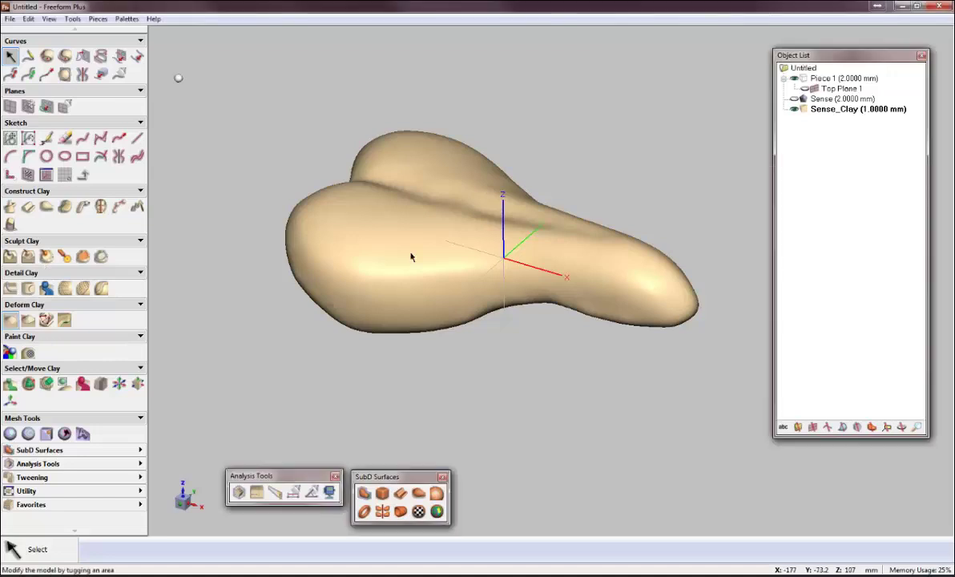
{"action": "scroll", "coordinate": [419, 217], "scroll_direction": "up", "scroll_amount": 5}
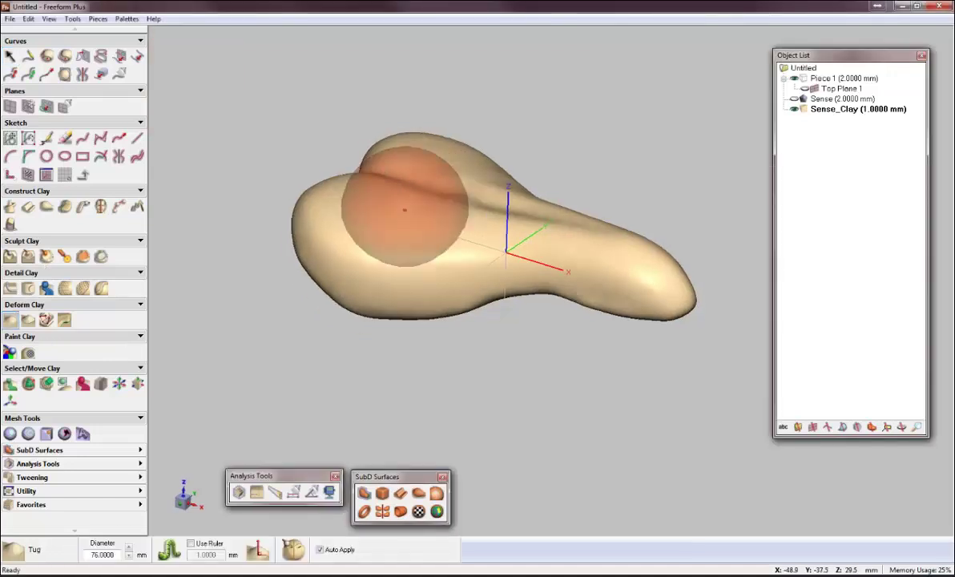
{"action": "left_click_drag", "start_coordinate": [382, 248], "coordinate": [377, 204]}
{"action": "scroll", "coordinate": [378, 204], "scroll_direction": "down", "scroll_amount": 5}
{"action": "middle_click_drag", "start_coordinate": [377, 204], "coordinate": [448, 234]}
{"action": "right_click_drag", "start_coordinate": [448, 210], "coordinate": [445, 329]}
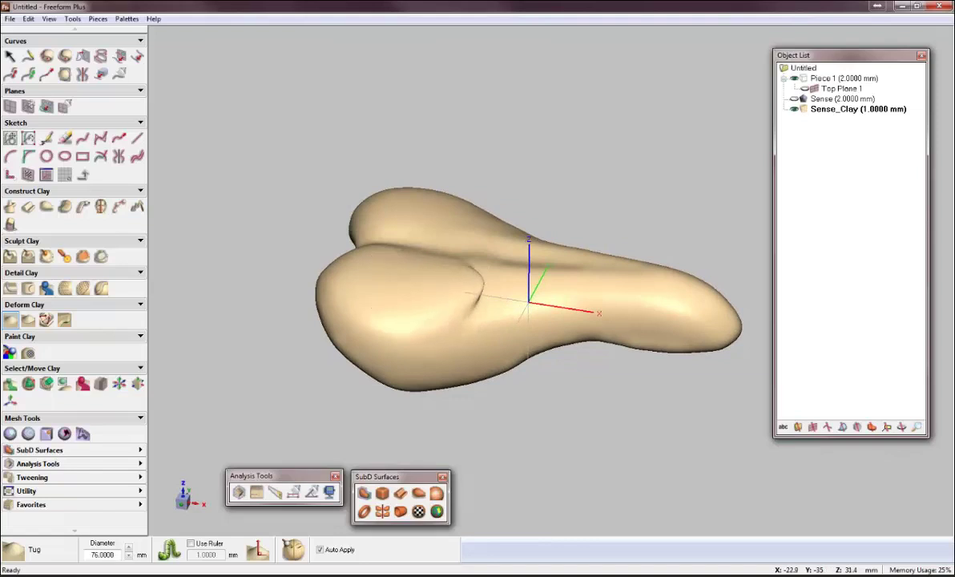
{"action": "middle_click_drag", "start_coordinate": [478, 279], "coordinate": [474, 275]}
{"action": "right_click_drag", "start_coordinate": [473, 274], "coordinate": [431, 258]}
{"action": "middle_click_drag", "start_coordinate": [432, 258], "coordinate": [516, 271]}
{"action": "key", "text": "ctrl+z"}
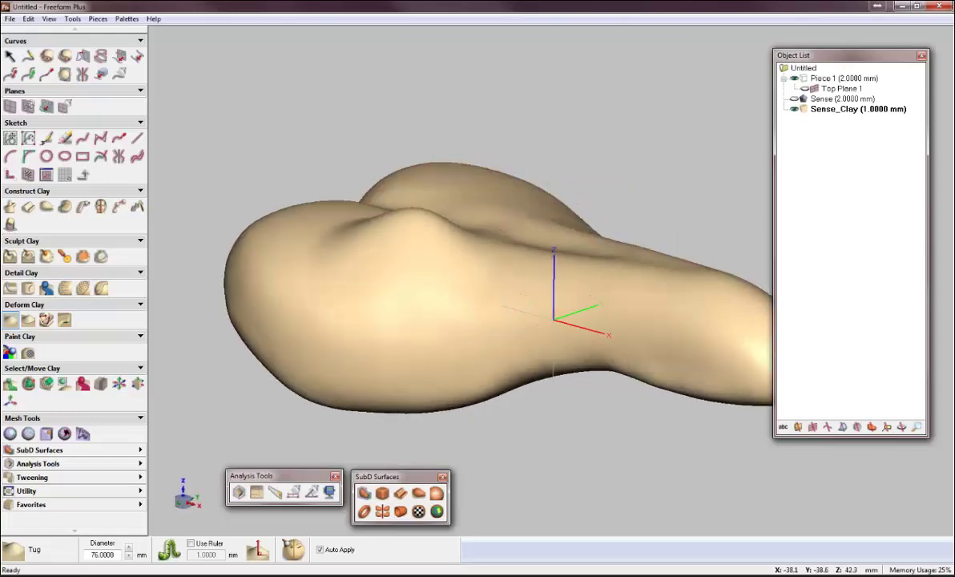
Try tugging the upper edge of the same rear lobe upwards and outwards, viewing it from the nose and side.
{"action": "middle_click_drag", "start_coordinate": [414, 210], "coordinate": [397, 252]}
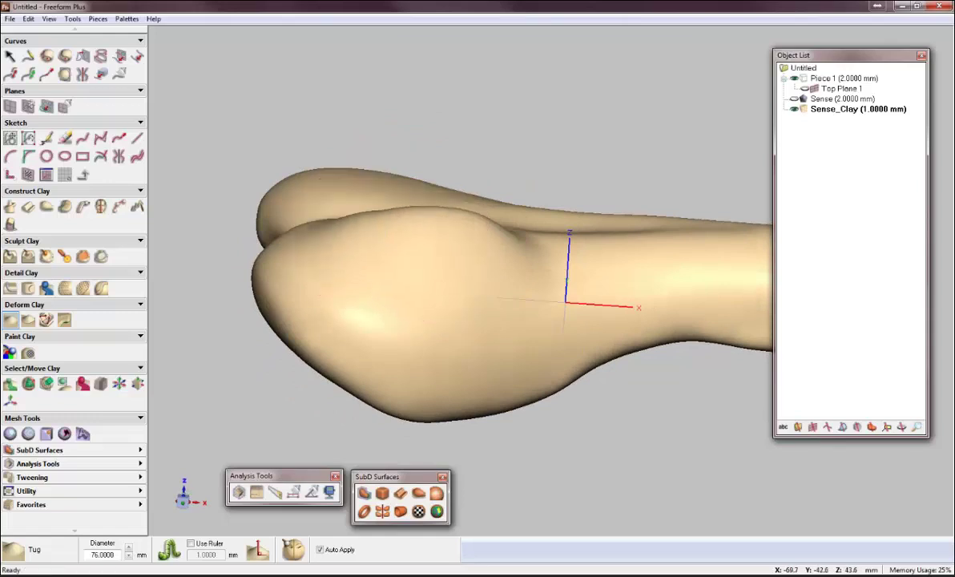
{"action": "right_click_drag", "start_coordinate": [384, 171], "coordinate": [362, 170]}
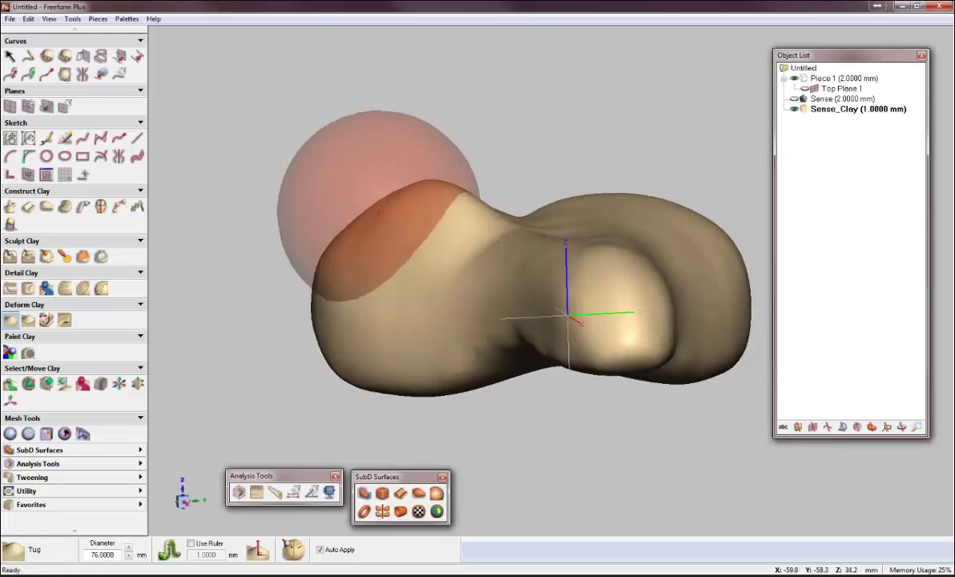
{"action": "left_click_drag", "start_coordinate": [348, 193], "coordinate": [334, 184]}
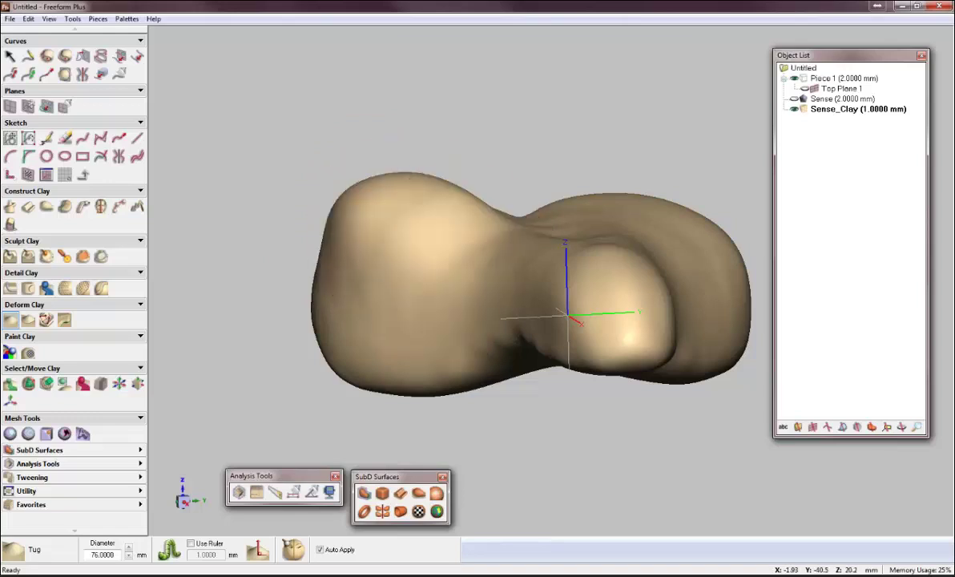
{"action": "middle_click_drag", "start_coordinate": [444, 258], "coordinate": [565, 268]}
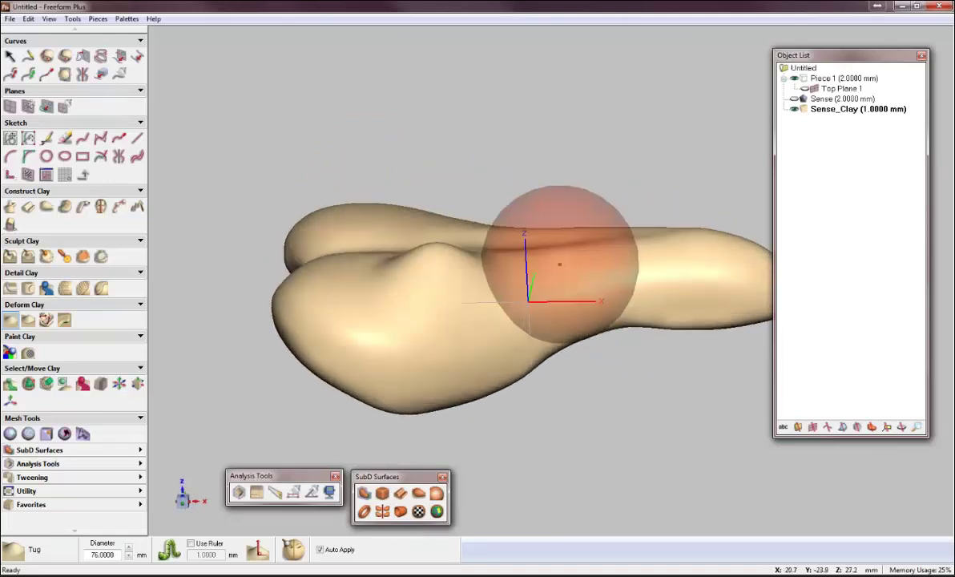
{"action": "middle_click_drag", "start_coordinate": [559, 297], "coordinate": [526, 311]}
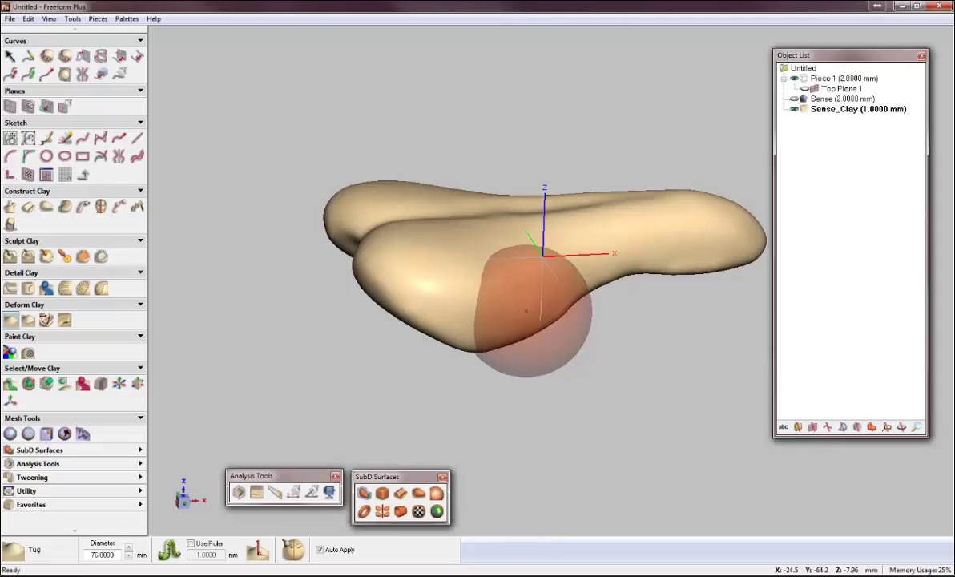
Turn the paint colours back on and paint light green strokes over the saddle's upper centre with a 10 mm brush.
{"action": "left_click", "coordinate": [10, 19]}
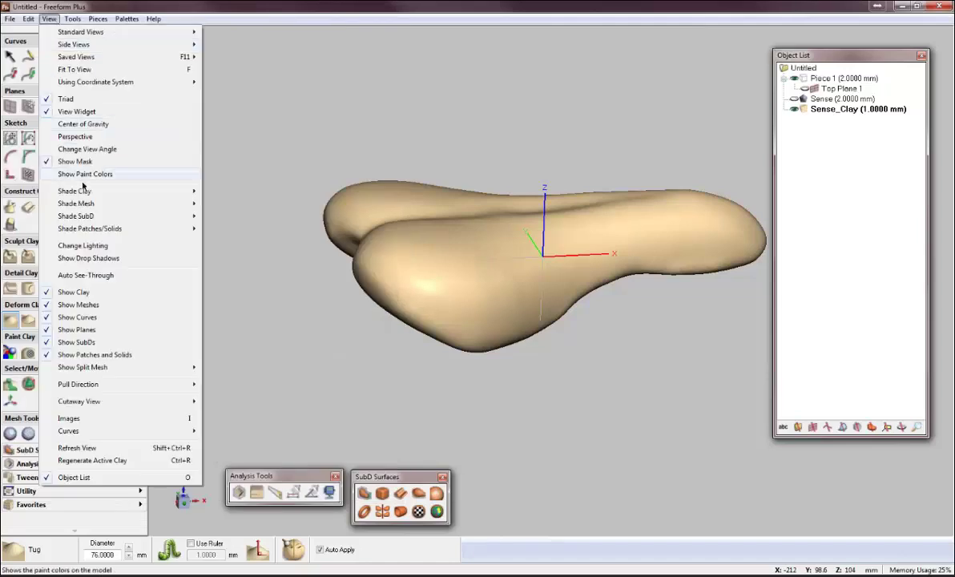
{"action": "left_click", "coordinate": [149, 174]}
{"action": "mouse_move", "coordinate": [564, 164]}
{"action": "middle_mouse_down"}
{"action": "mouse_move", "coordinate": [563, 182]}
{"action": "mouse_move", "coordinate": [504, 222]}
{"action": "mouse_move", "coordinate": [514, 264]}
{"action": "middle_mouse_up"}
{"action": "middle_click_drag", "start_coordinate": [469, 332], "coordinate": [471, 354]}
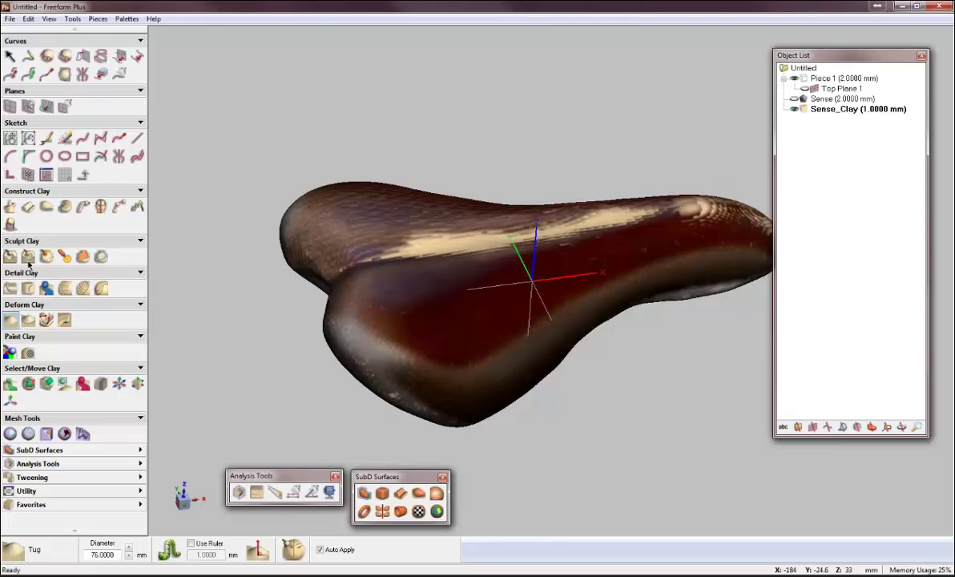
{"action": "left_click", "coordinate": [10, 353]}
{"action": "mouse_move", "coordinate": [474, 232]}
{"action": "left_mouse_down"}
{"action": "mouse_move", "coordinate": [405, 240]}
{"action": "mouse_move", "coordinate": [449, 221]}
{"action": "mouse_move", "coordinate": [392, 232]}
{"action": "mouse_move", "coordinate": [464, 210]}
{"action": "mouse_move", "coordinate": [489, 222]}
{"action": "mouse_move", "coordinate": [561, 218]}
{"action": "mouse_move", "coordinate": [383, 201]}
{"action": "mouse_move", "coordinate": [391, 232]}
{"action": "mouse_move", "coordinate": [367, 237]}
{"action": "mouse_move", "coordinate": [359, 258]}
{"action": "mouse_move", "coordinate": [403, 267]}
{"action": "left_mouse_up"}
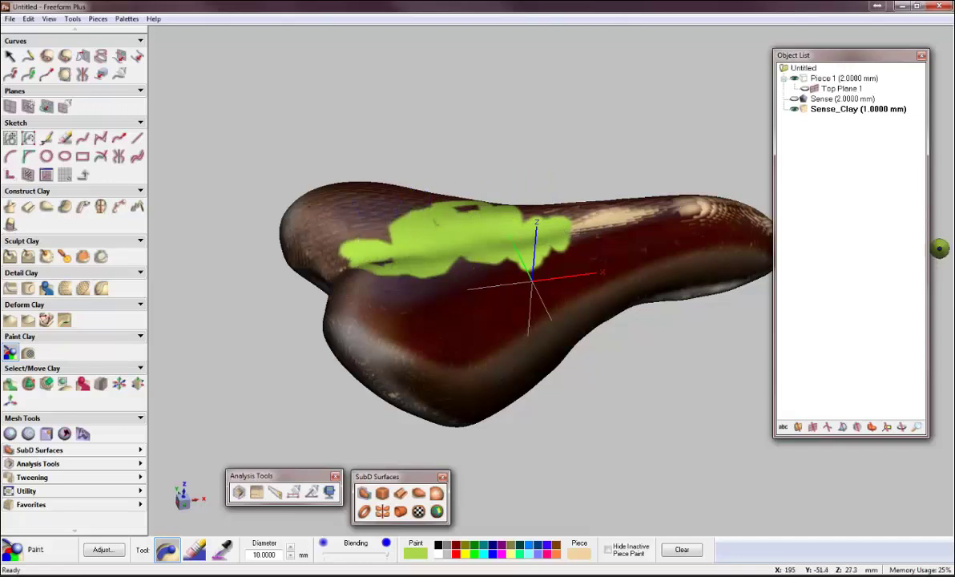
Hide Sense_Clay, show the Sense mesh and look through the clay and mesh utilities offered for it.
{"action": "left_click", "coordinate": [795, 109]}
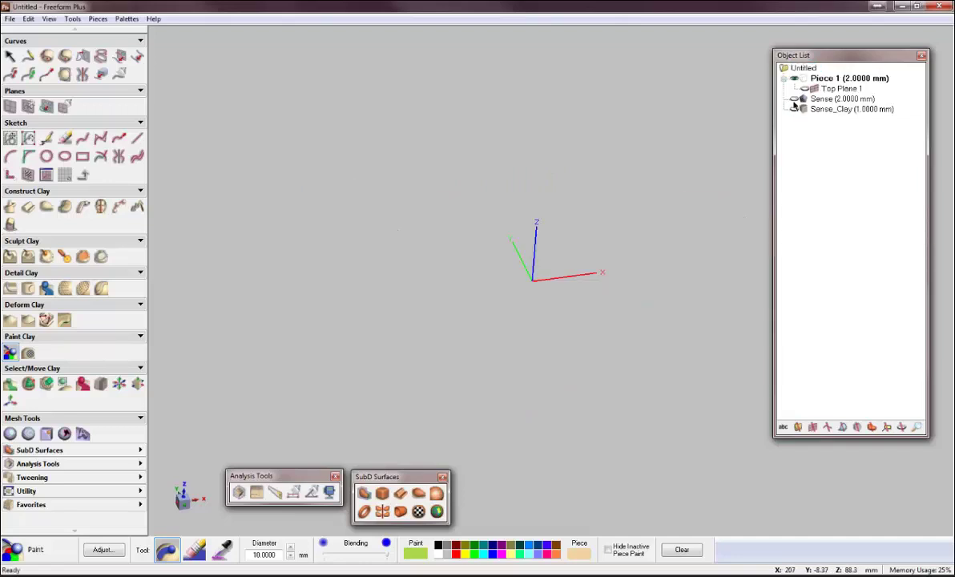
{"action": "right_click", "coordinate": [811, 100]}
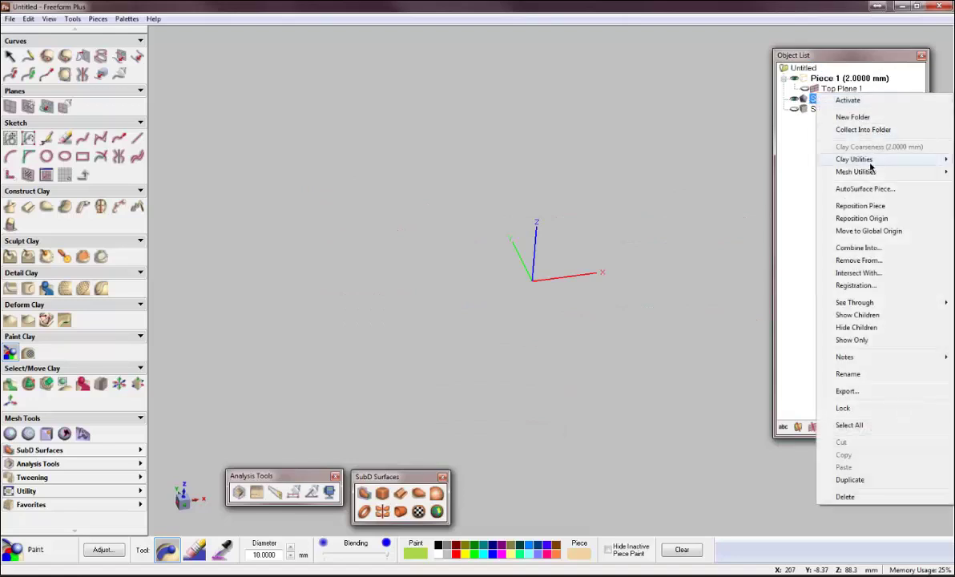
{"action": "mouse_move", "coordinate": [866, 172]}
{"action": "left_click", "coordinate": [850, 56]}
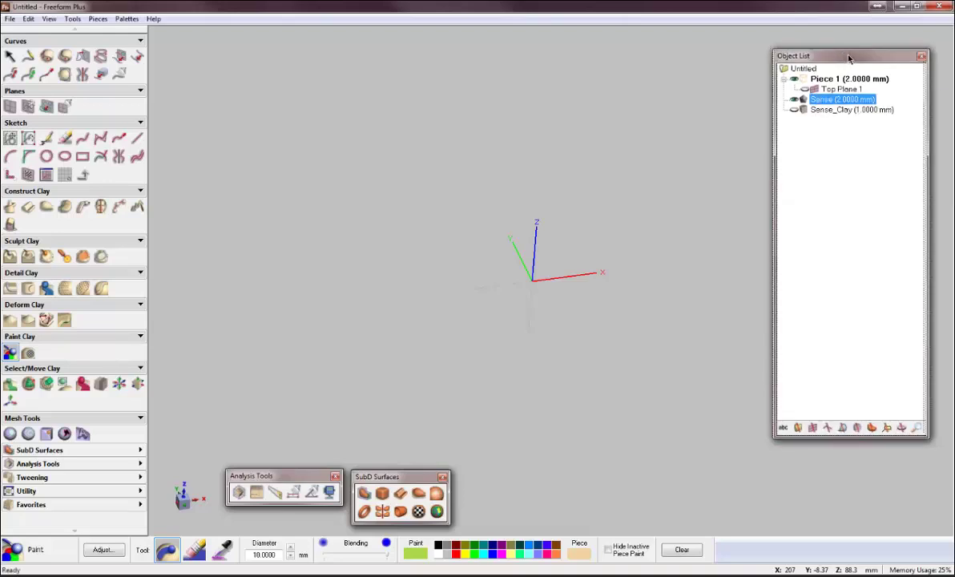
{"action": "left_click_drag", "start_coordinate": [851, 57], "coordinate": [817, 56]}
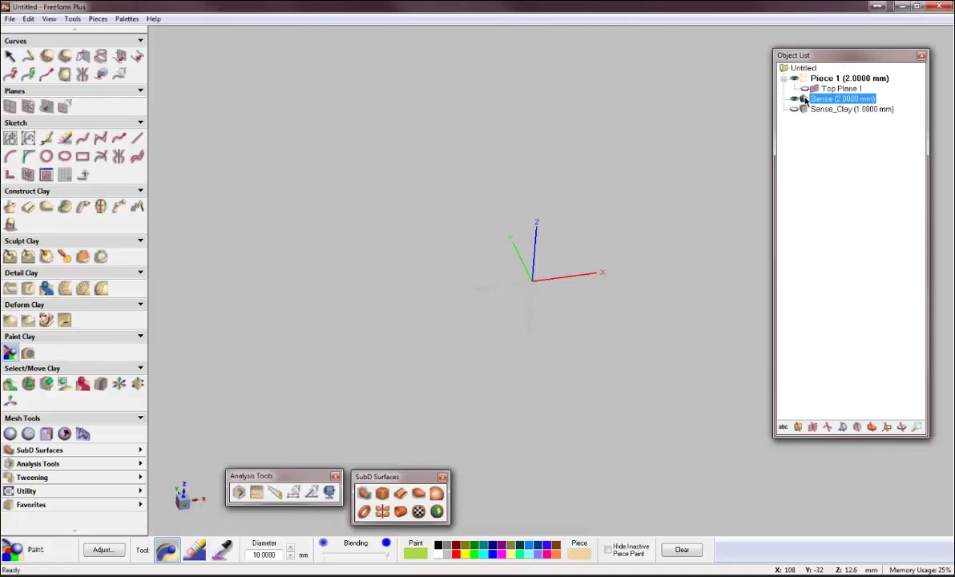
Show and activate Sense_Clay again, and look at the AutoSurface Piece option available for it.
{"action": "right_click", "coordinate": [807, 112]}
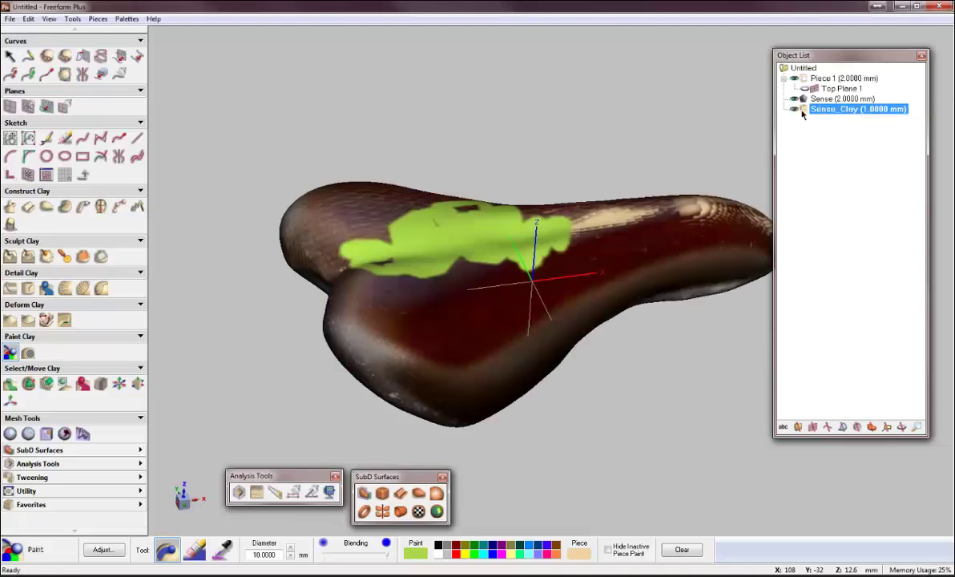
{"action": "right_click", "coordinate": [804, 109]}
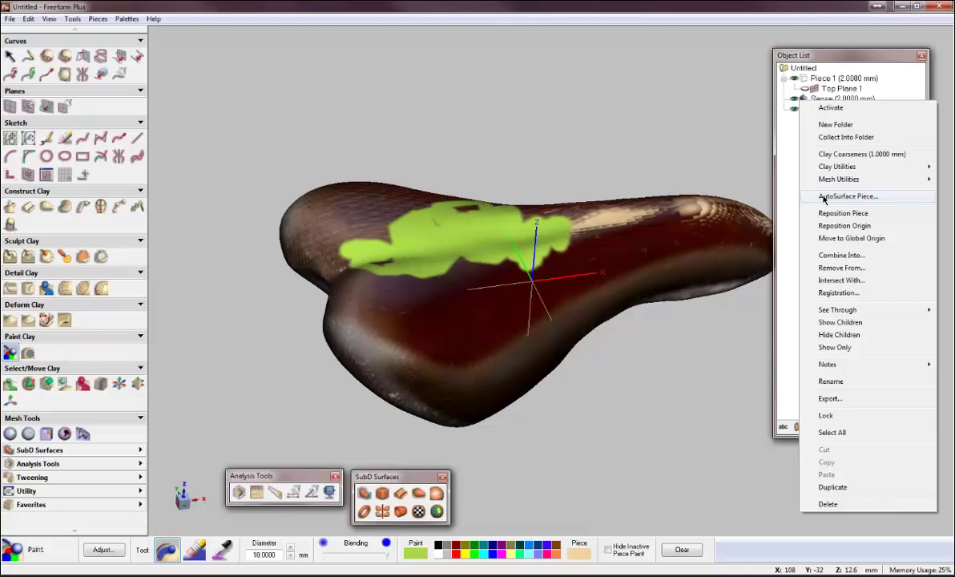
{"action": "left_click", "coordinate": [748, 4]}
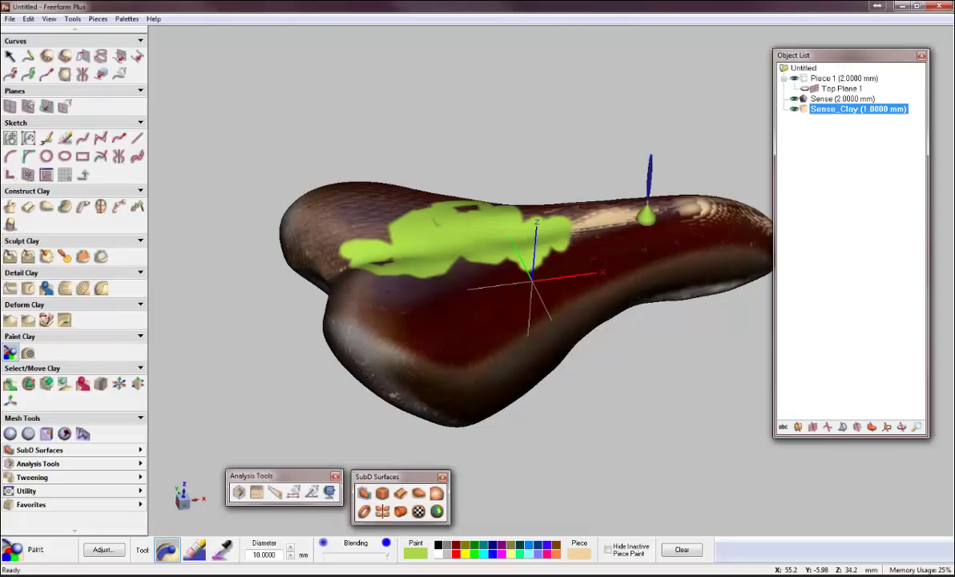
Add a 40 mm box from Basic Shapes and move it from beside the saddle towards its painted centre.
{"action": "left_click", "coordinate": [9, 206]}
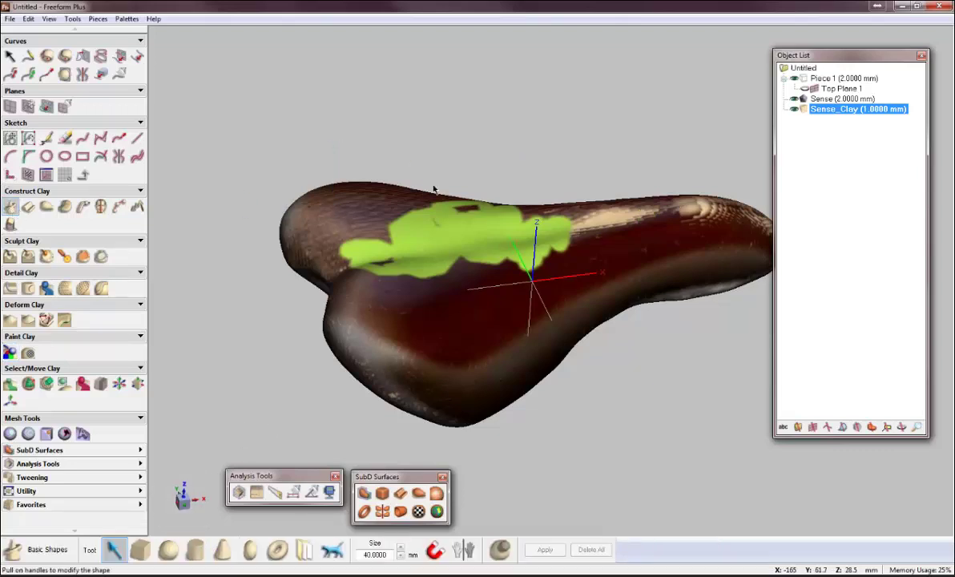
{"action": "left_click", "coordinate": [143, 552]}
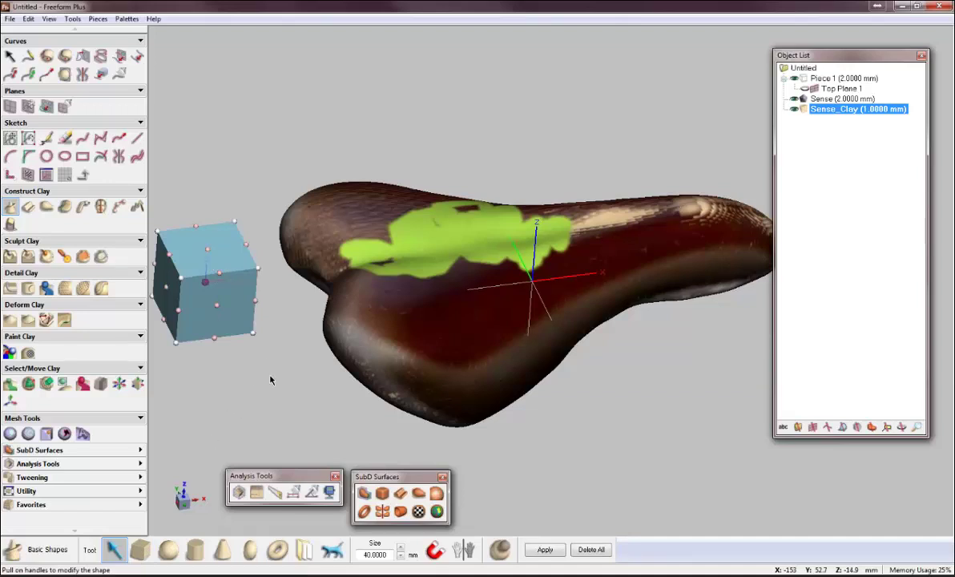
{"action": "middle_click_drag", "start_coordinate": [271, 381], "coordinate": [324, 268]}
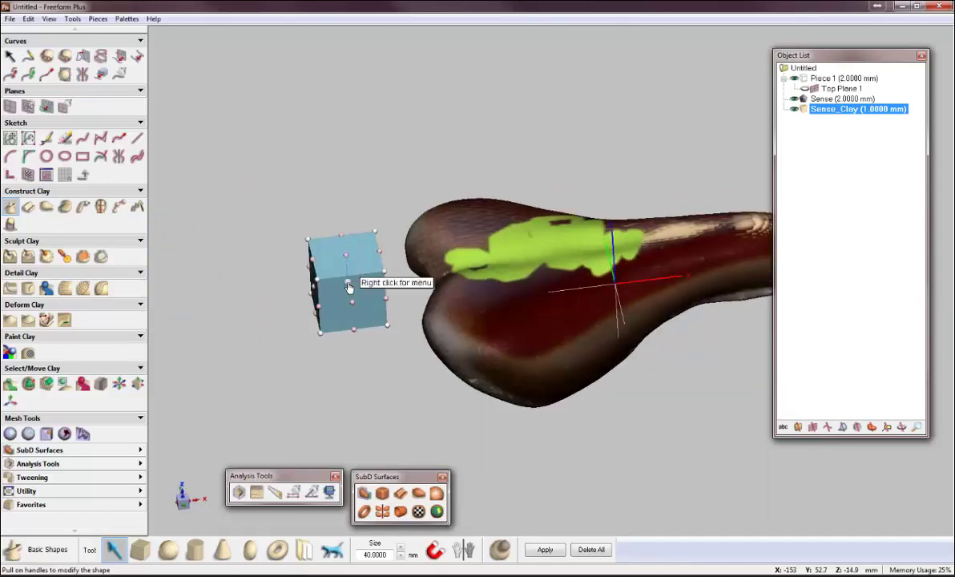
{"action": "left_click_drag", "start_coordinate": [337, 256], "coordinate": [561, 242]}
{"action": "middle_click_drag", "start_coordinate": [561, 242], "coordinate": [505, 290]}
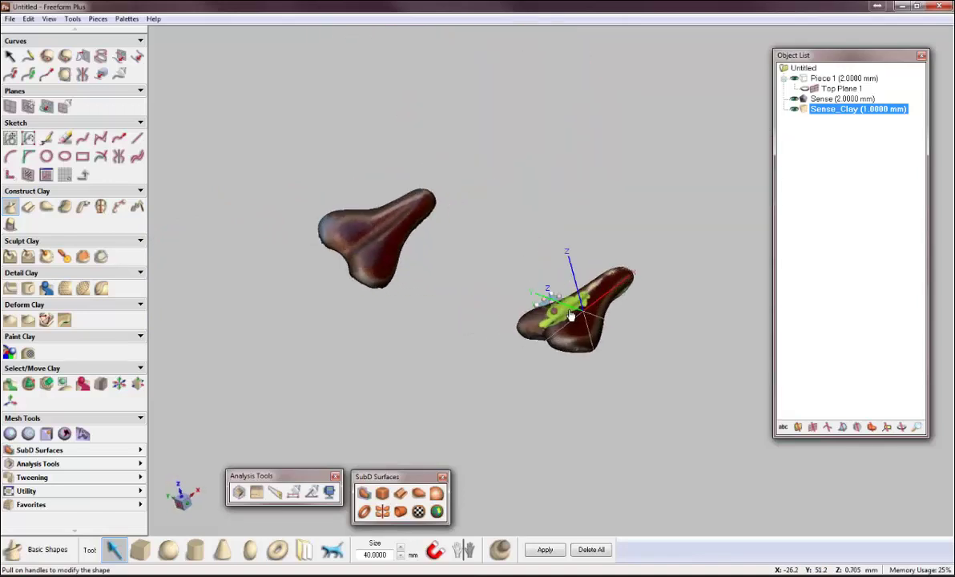
Hide the Sense mesh, centre the box on the green painted area and apply it as clay.
{"action": "left_click", "coordinate": [794, 99]}
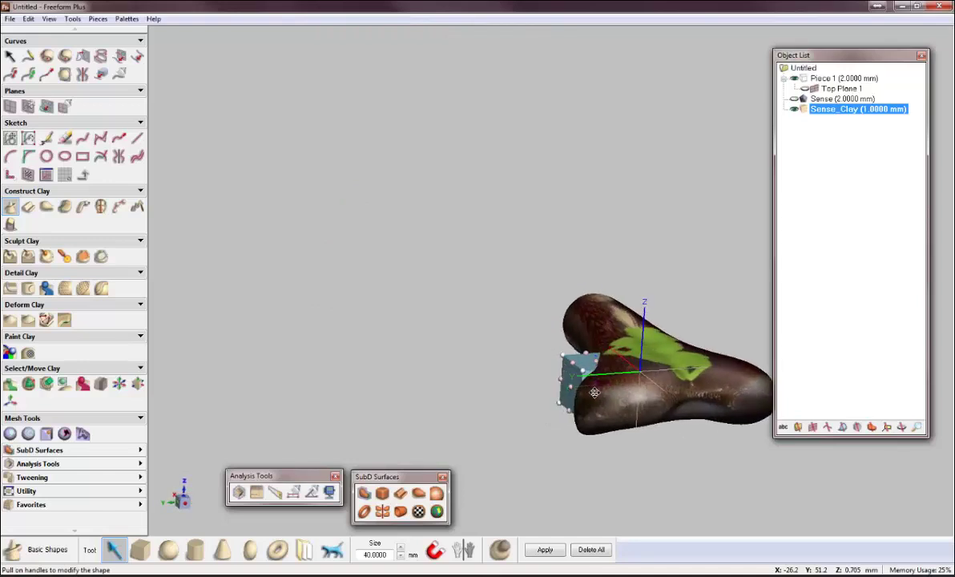
{"action": "left_click_drag", "start_coordinate": [565, 369], "coordinate": [678, 366]}
{"action": "middle_click_drag", "start_coordinate": [677, 365], "coordinate": [609, 339]}
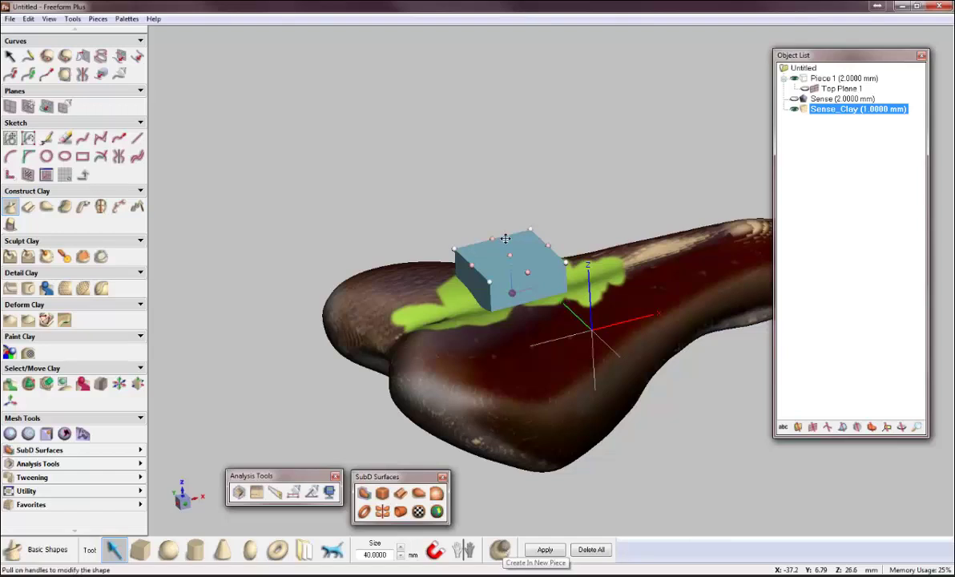
{"action": "left_click", "coordinate": [546, 550]}
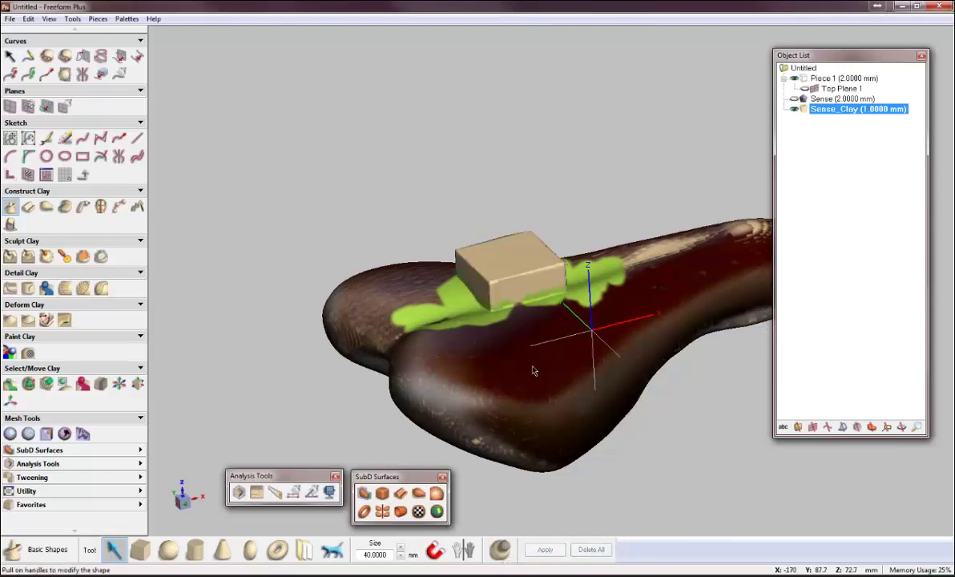
Round the edges of the clay block with the Hot Wax tool at a 32 mm tool size.
{"action": "middle_click_drag", "start_coordinate": [477, 334], "coordinate": [583, 369]}
{"action": "left_click", "coordinate": [65, 257]}
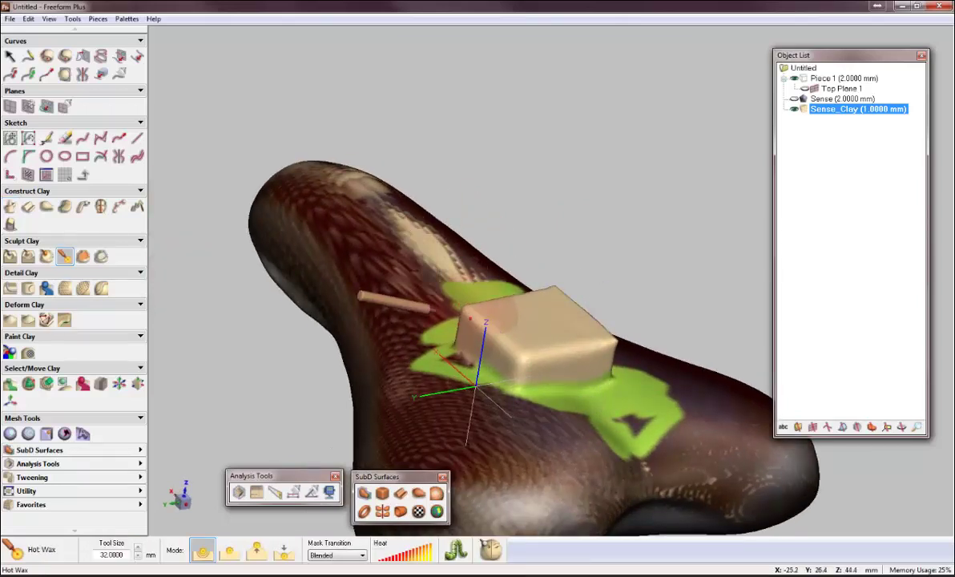
{"action": "middle_click_drag", "start_coordinate": [535, 363], "coordinate": [499, 395]}
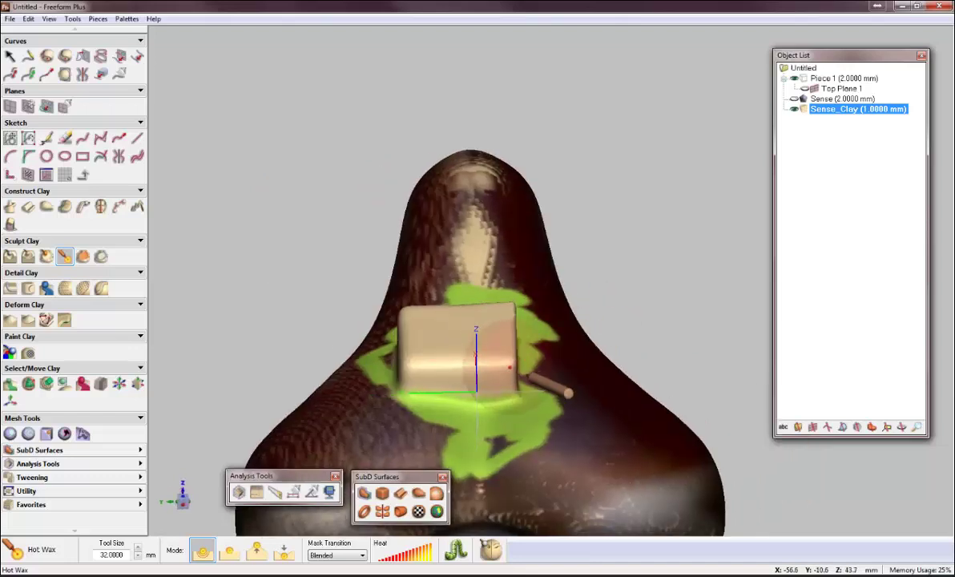
{"action": "middle_click_drag", "start_coordinate": [633, 314], "coordinate": [650, 288]}
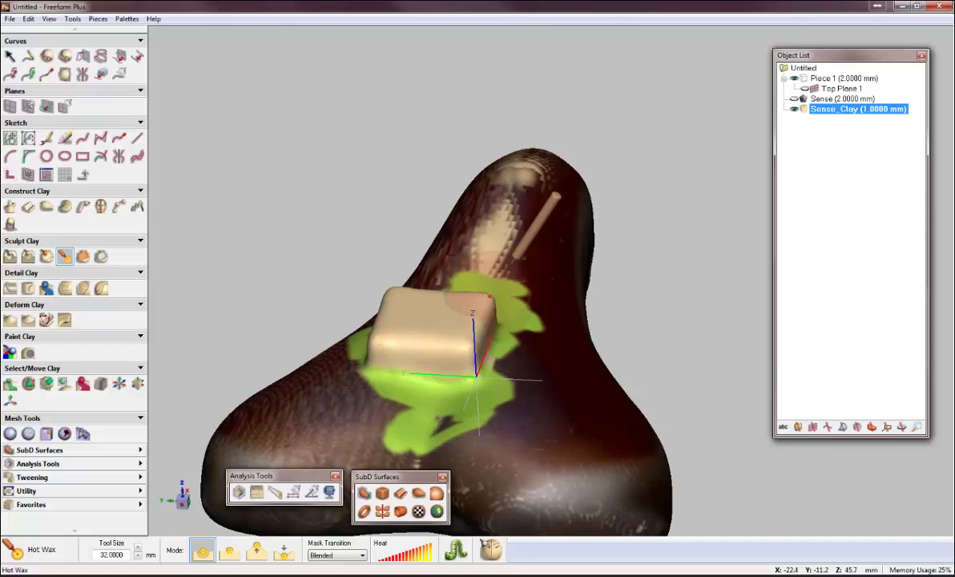
{"action": "middle_click_drag", "start_coordinate": [490, 296], "coordinate": [485, 239]}
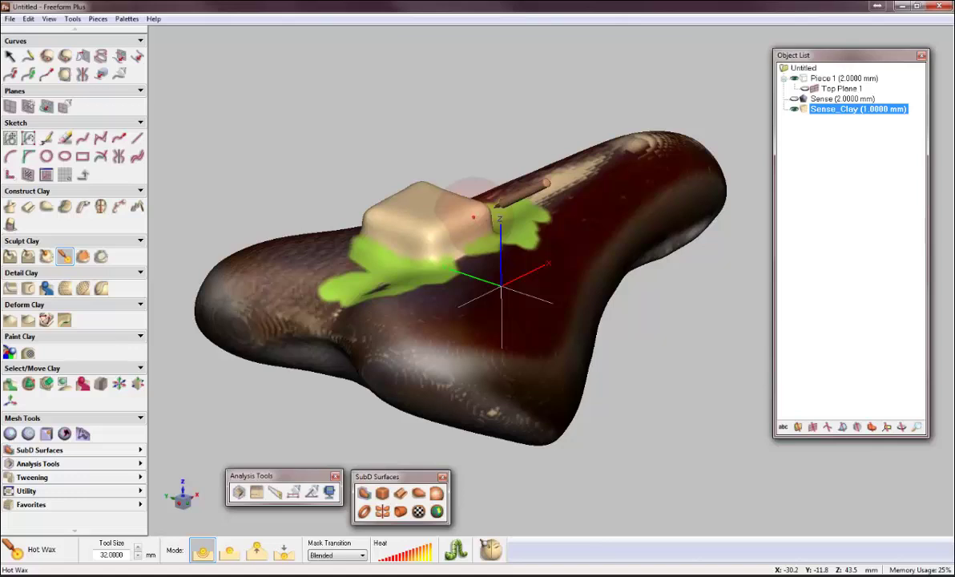
{"action": "middle_click_drag", "start_coordinate": [474, 218], "coordinate": [474, 188]}
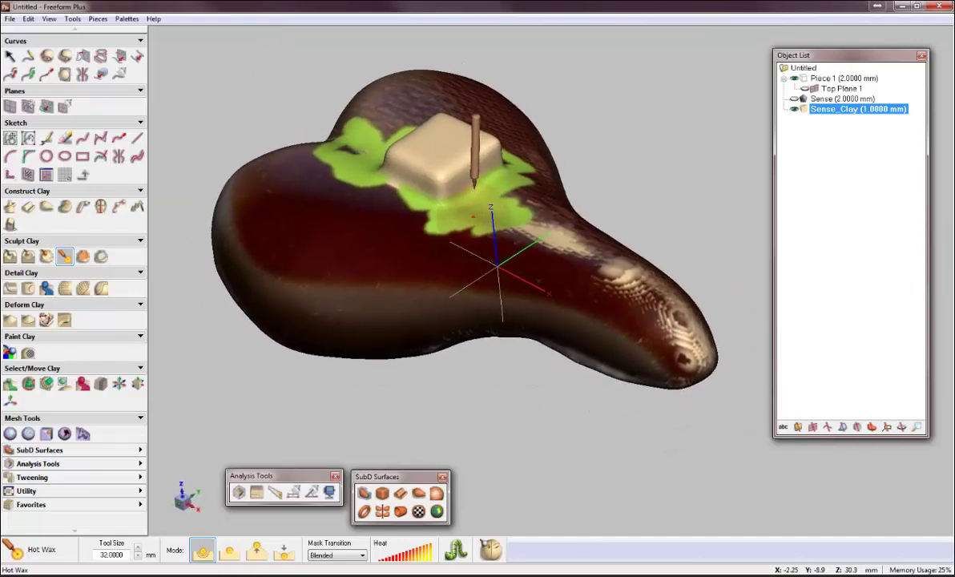
Look at the Wrap Image pattern files available, leaving the file selection without choosing an image.
{"action": "left_click", "coordinate": [28, 354]}
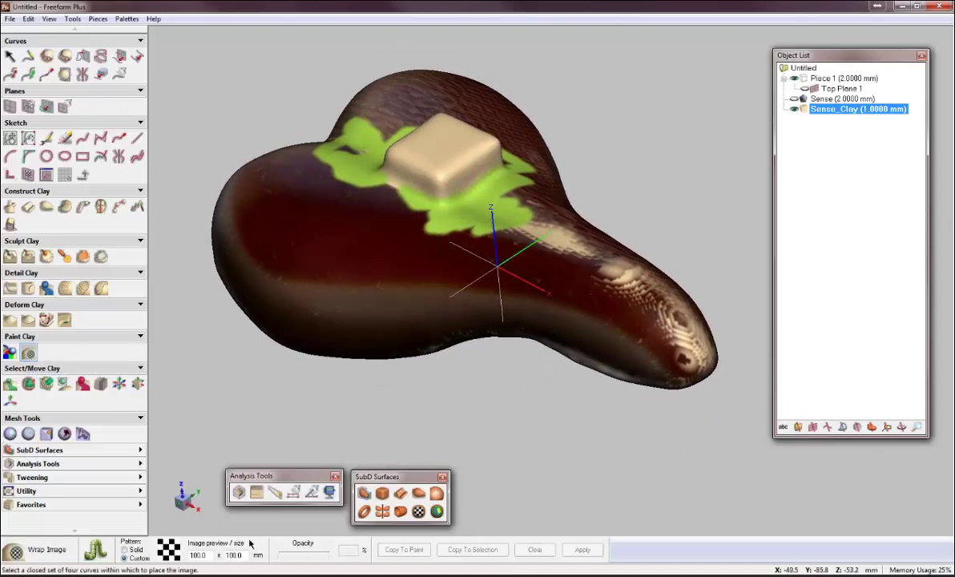
{"action": "left_click", "coordinate": [168, 550]}
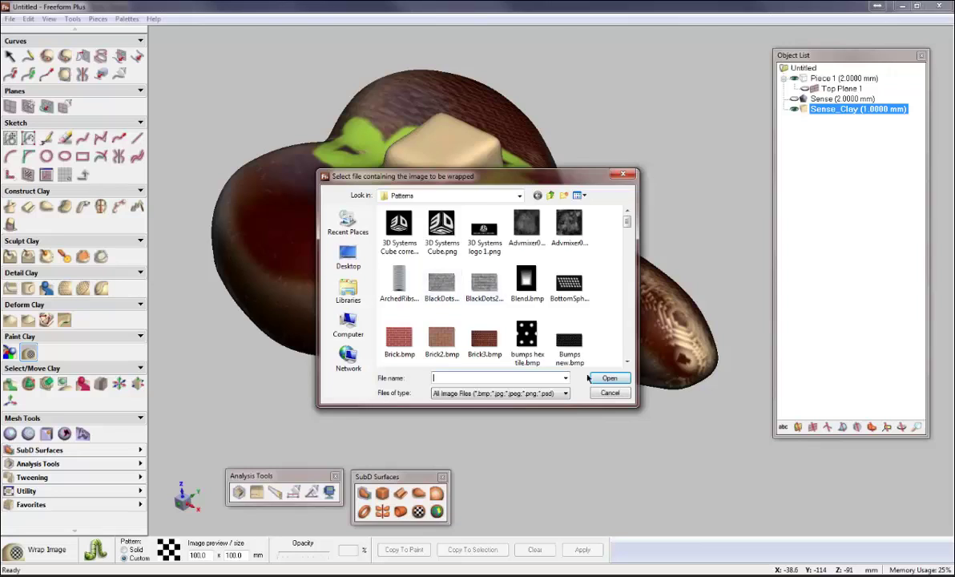
{"action": "left_click", "coordinate": [610, 393]}
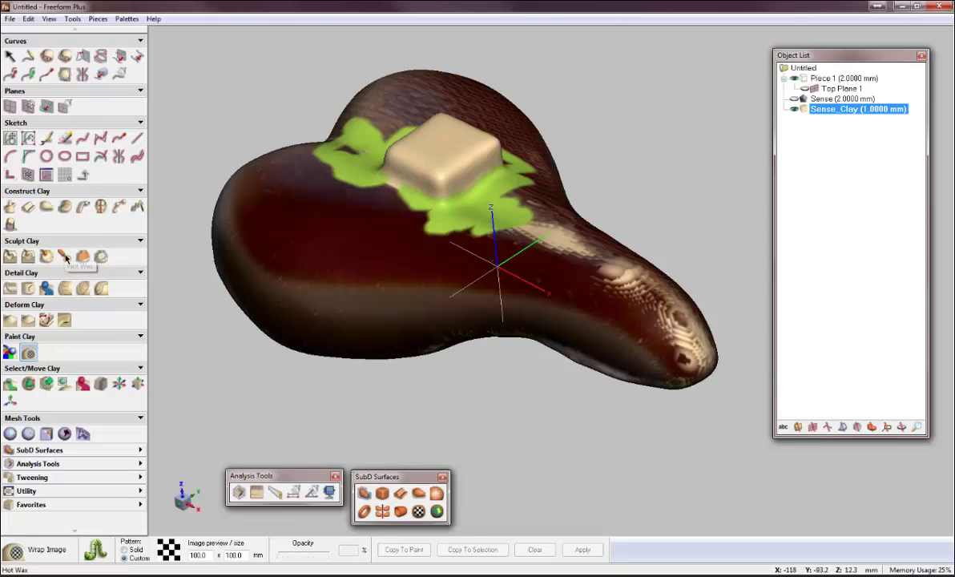
Tug the top of the clay block slightly upwards with a 76 mm Tug tool, viewed from the side.
{"action": "left_click", "coordinate": [10, 319]}
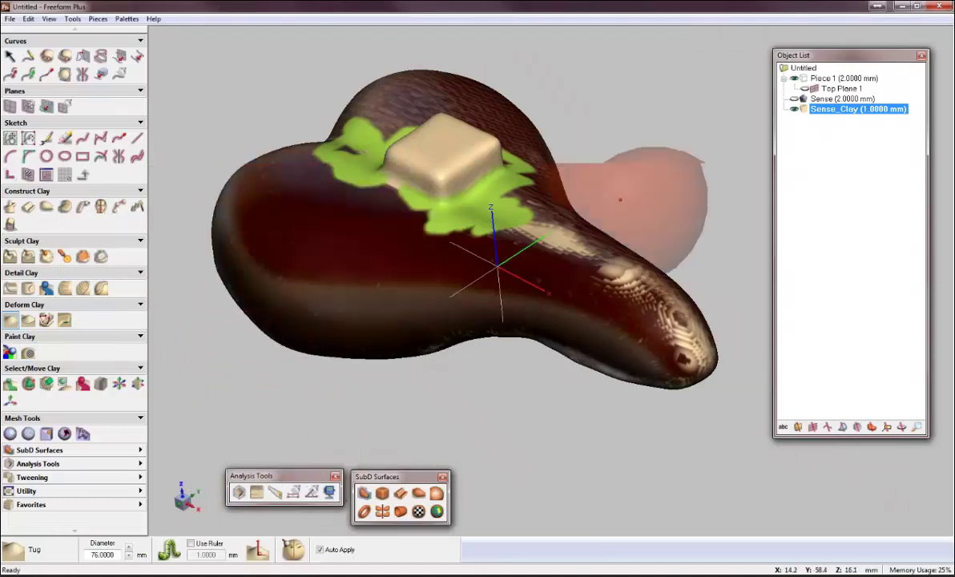
{"action": "middle_click_drag", "start_coordinate": [617, 252], "coordinate": [623, 214]}
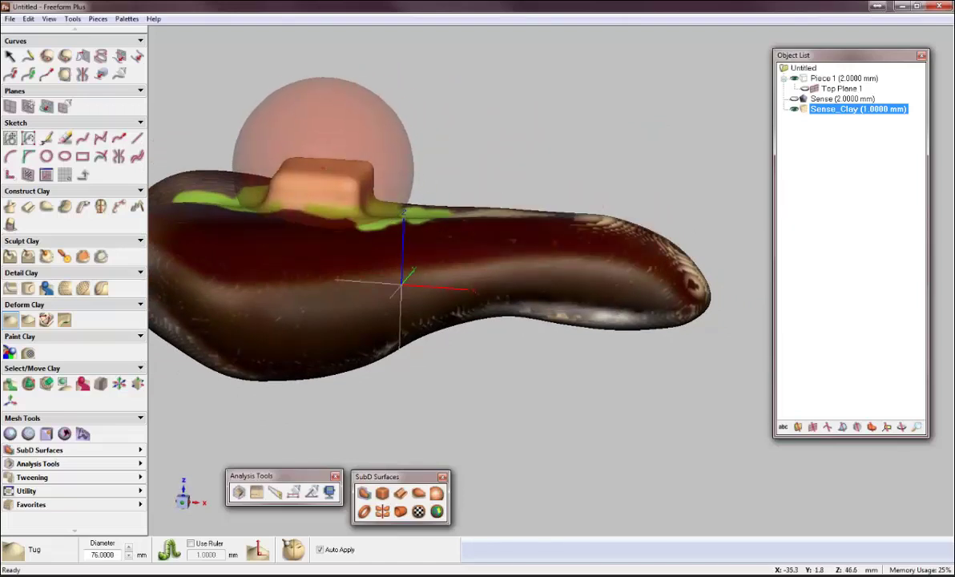
{"action": "mouse_move", "coordinate": [327, 161]}
{"action": "left_mouse_down"}
{"action": "mouse_move", "coordinate": [323, 101]}
{"action": "mouse_move", "coordinate": [322, 147]}
{"action": "left_mouse_up"}
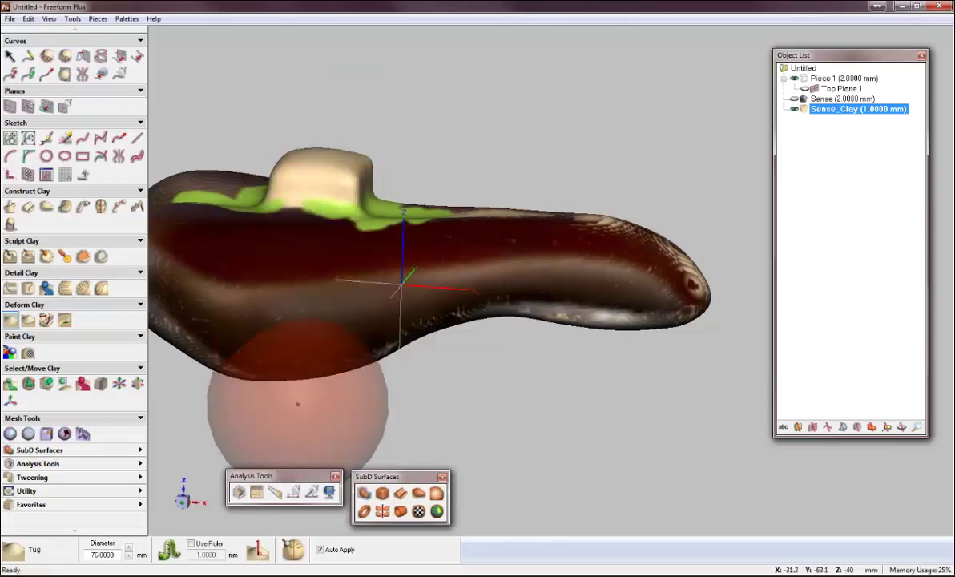
Use the tug ruler with 1 mm snap spacing to pull the block's top up in stages beyond 17 mm, and turn the ruler off.
{"action": "left_click", "coordinate": [191, 544]}
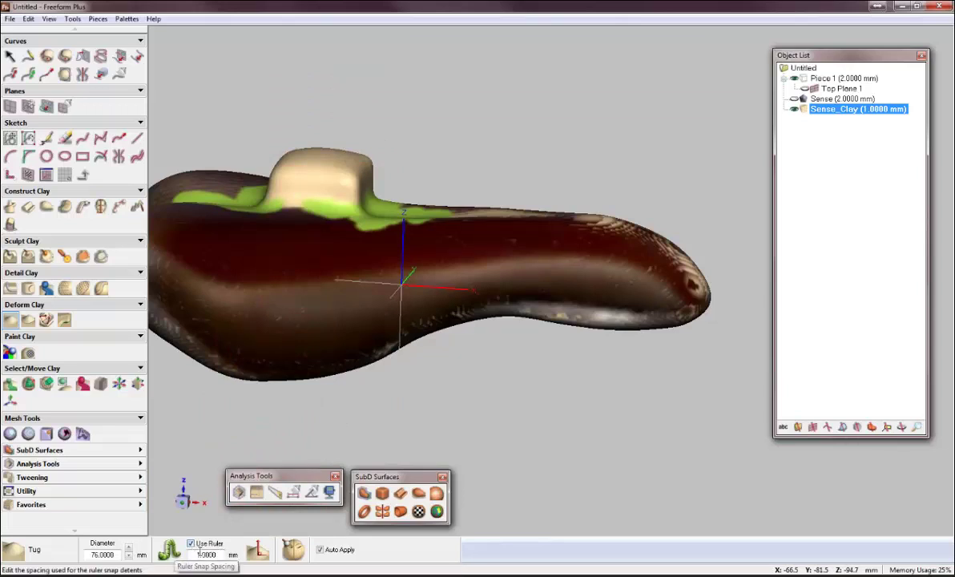
{"action": "left_click_drag", "start_coordinate": [325, 145], "coordinate": [313, 111]}
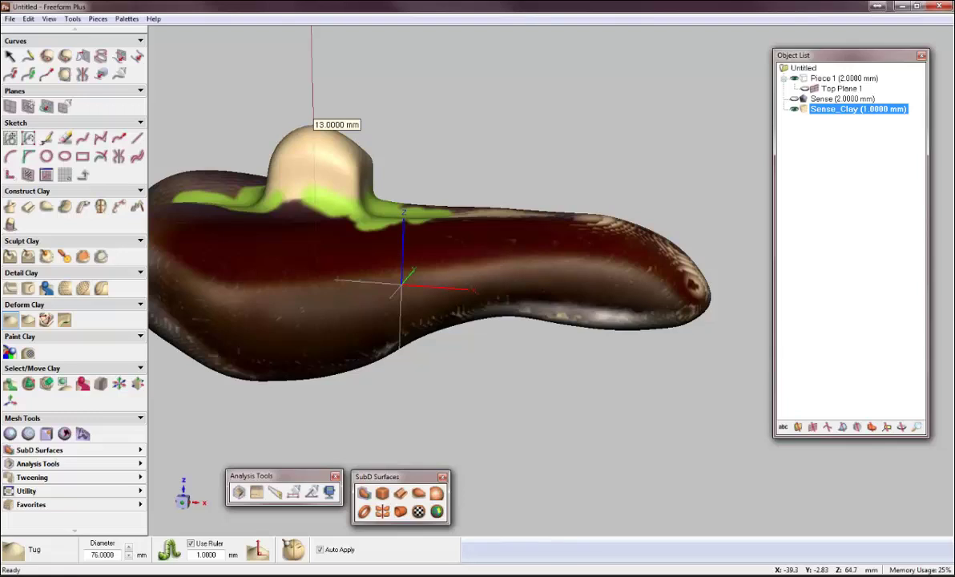
{"action": "left_click_drag", "start_coordinate": [314, 111], "coordinate": [312, 102]}
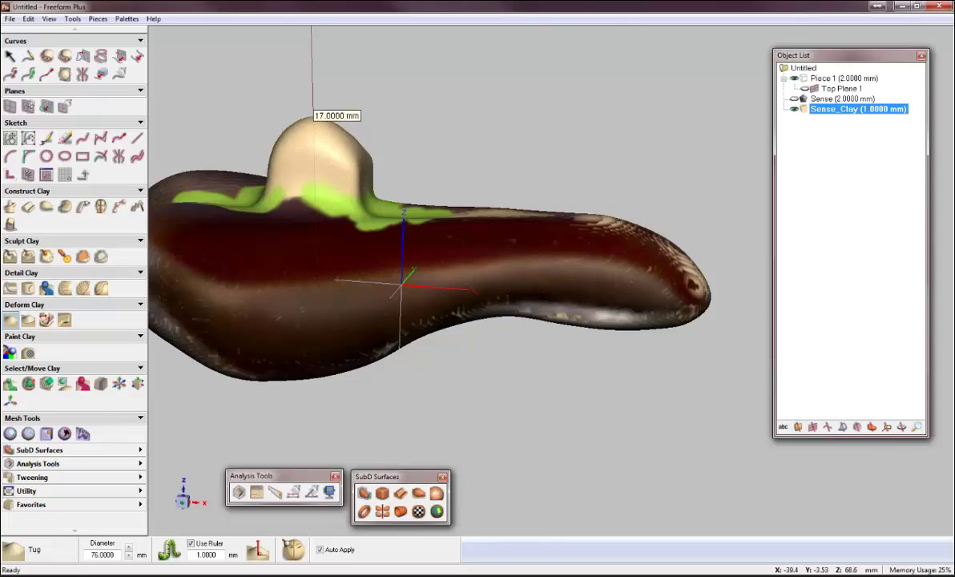
{"action": "left_click_drag", "start_coordinate": [311, 102], "coordinate": [312, 90]}
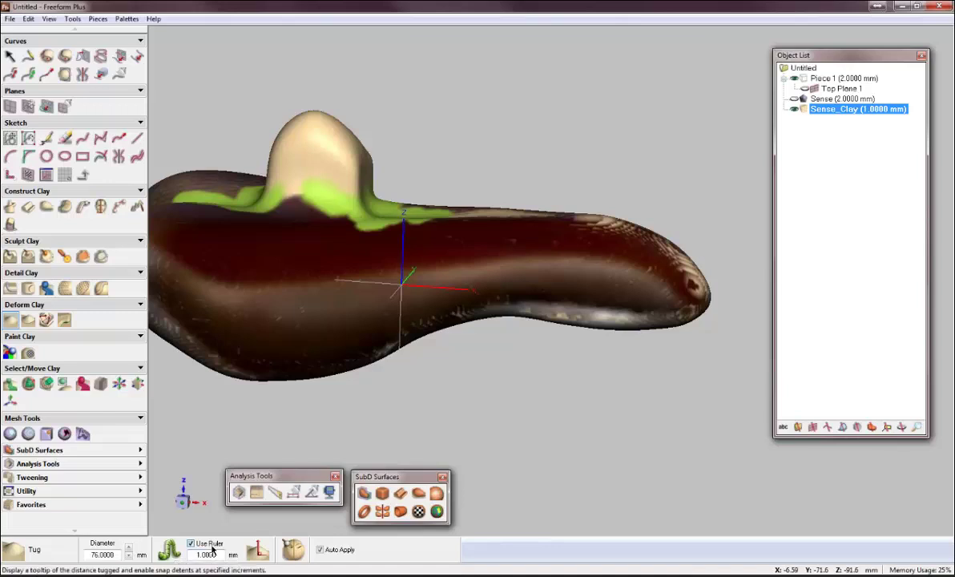
{"action": "left_click", "coordinate": [253, 553]}
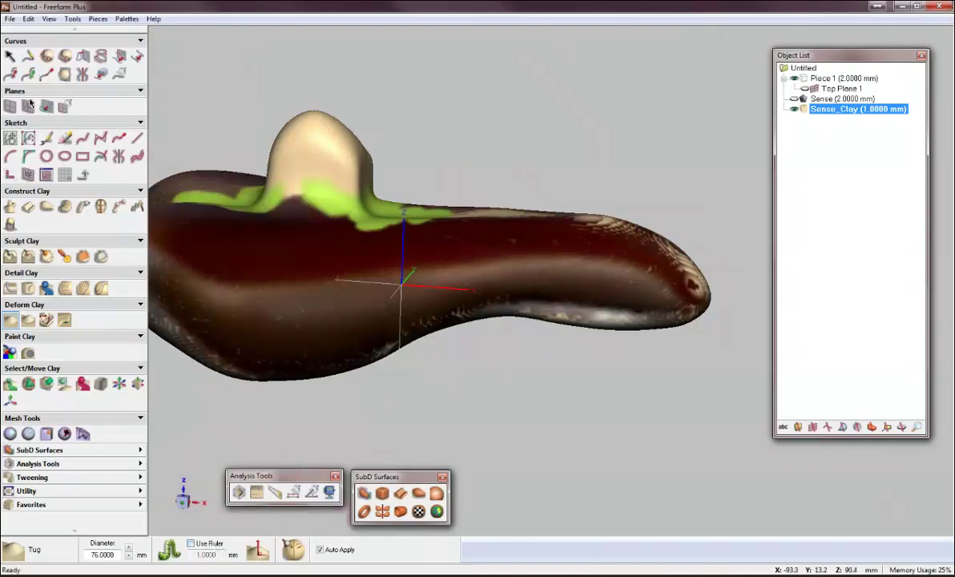
Mask the nose-facing side and base of the tugged block using Smooth Area with a 31 mm brush.
{"action": "mouse_move", "coordinate": [478, 144]}
{"action": "middle_mouse_down"}
{"action": "mouse_move", "coordinate": [449, 184]}
{"action": "mouse_move", "coordinate": [448, 160]}
{"action": "mouse_move", "coordinate": [378, 181]}
{"action": "mouse_move", "coordinate": [383, 194]}
{"action": "mouse_move", "coordinate": [363, 187]}
{"action": "mouse_move", "coordinate": [405, 151]}
{"action": "mouse_move", "coordinate": [425, 175]}
{"action": "middle_mouse_up"}
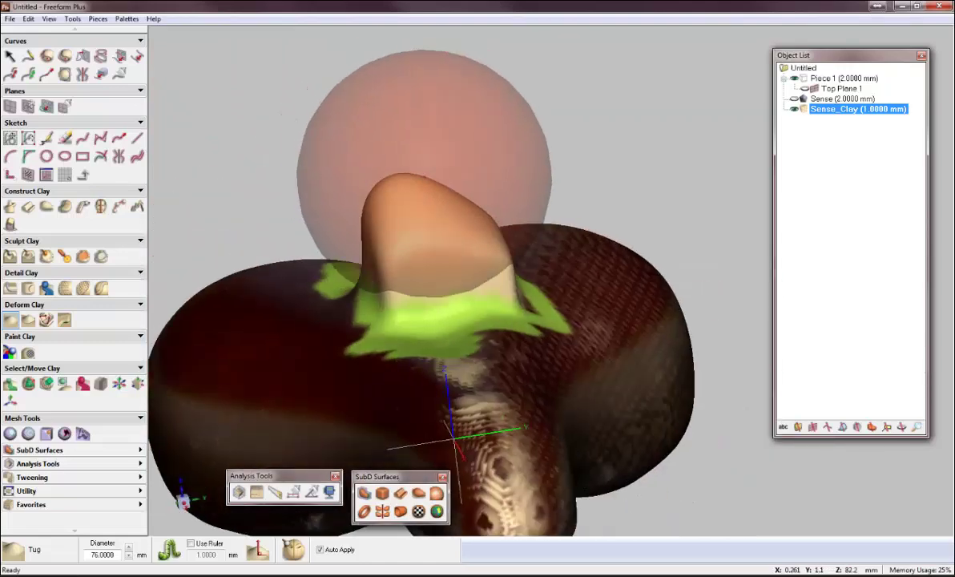
{"action": "left_click", "coordinate": [83, 256]}
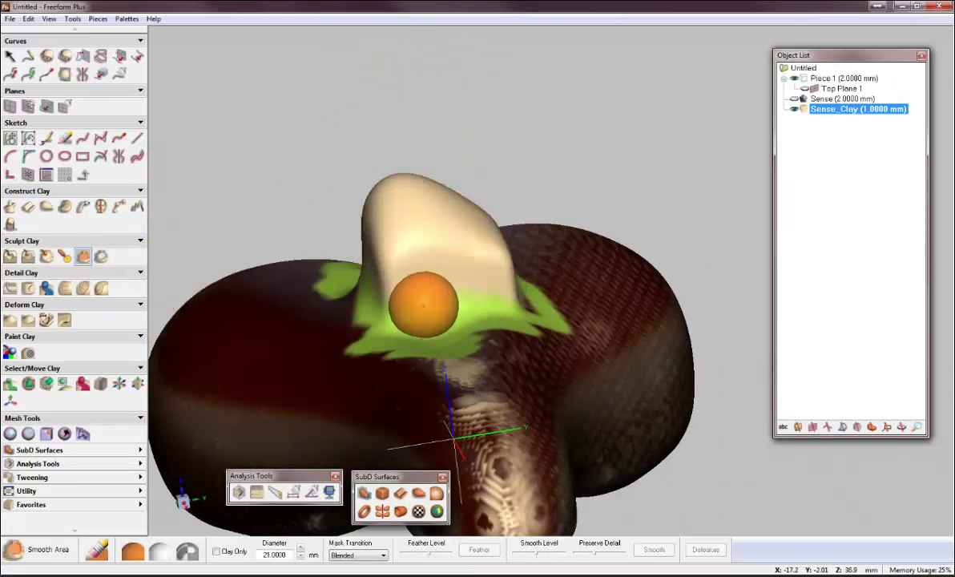
{"action": "key", "text": "plus"}
{"action": "key", "text": "plus"}
{"action": "key", "text": "plus"}
{"action": "key", "text": "plus"}
{"action": "key", "text": "plus"}
{"action": "key", "text": "plus"}
{"action": "key", "text": "plus"}
{"action": "key", "text": "plus"}
{"action": "key", "text": "plus"}
{"action": "key", "text": "plus"}
{"action": "mouse_move", "coordinate": [407, 294]}
{"action": "left_mouse_down"}
{"action": "mouse_move", "coordinate": [483, 290]}
{"action": "mouse_move", "coordinate": [435, 295]}
{"action": "mouse_move", "coordinate": [384, 283]}
{"action": "left_mouse_up"}
Extend the mask over the entire block and its surrounding base, and defeature the masked area.
{"action": "middle_click_drag", "start_coordinate": [384, 284], "coordinate": [479, 311]}
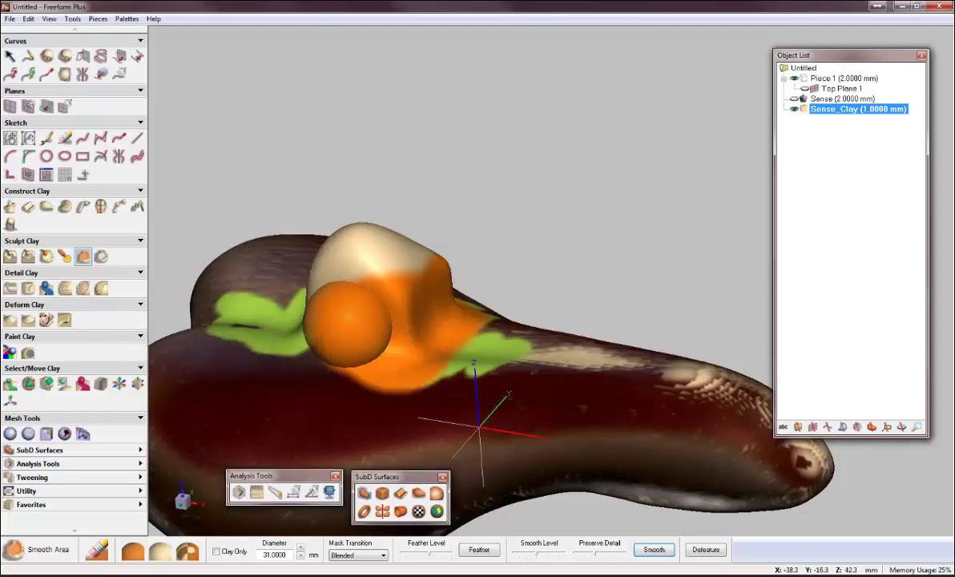
{"action": "mouse_move", "coordinate": [310, 256]}
{"action": "middle_mouse_down"}
{"action": "mouse_move", "coordinate": [410, 348]}
{"action": "mouse_move", "coordinate": [344, 312]}
{"action": "middle_mouse_up"}
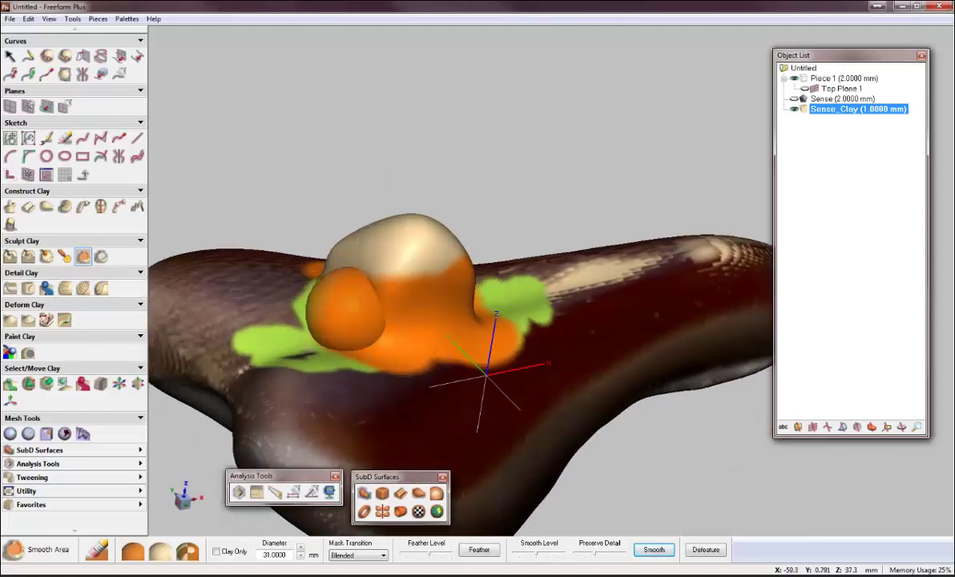
{"action": "middle_click_drag", "start_coordinate": [309, 277], "coordinate": [436, 213]}
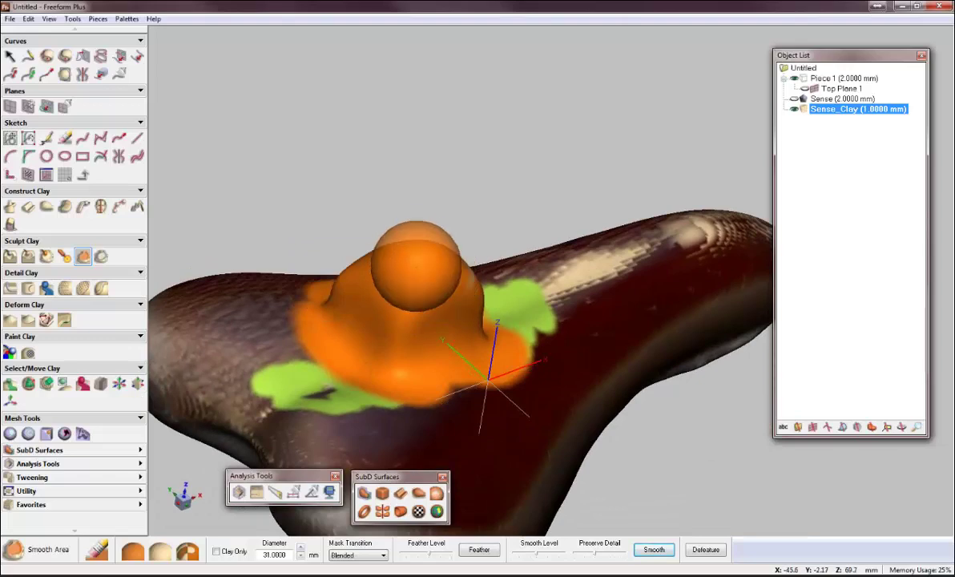
{"action": "mouse_move", "coordinate": [429, 267]}
{"action": "middle_mouse_down"}
{"action": "mouse_move", "coordinate": [433, 420]}
{"action": "mouse_move", "coordinate": [569, 364]}
{"action": "mouse_move", "coordinate": [571, 346]}
{"action": "mouse_move", "coordinate": [501, 335]}
{"action": "middle_mouse_up"}
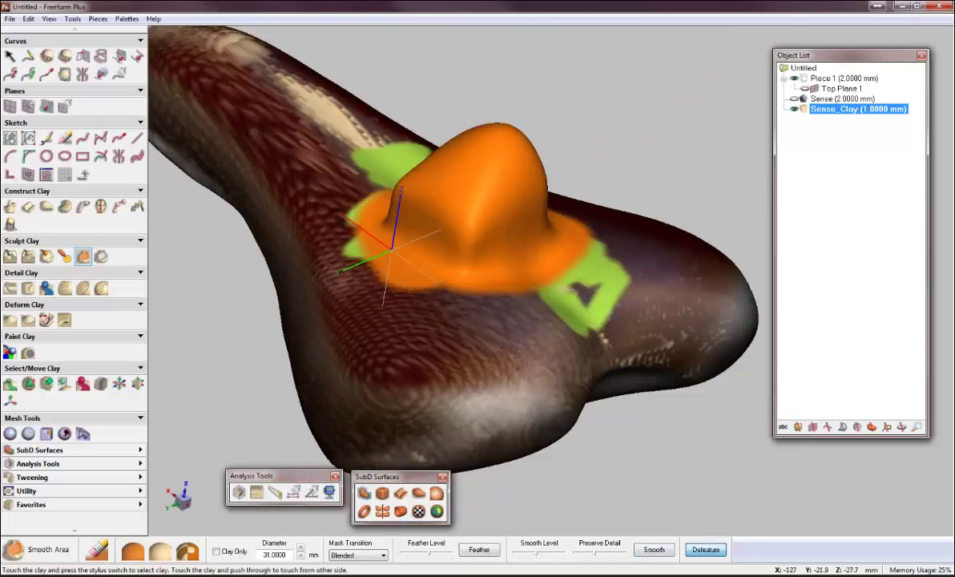
Turn off the paint colours and examine the defeatured clay surface from the nose and side.
{"action": "mouse_move", "coordinate": [565, 289]}
{"action": "middle_mouse_down"}
{"action": "mouse_move", "coordinate": [565, 335]}
{"action": "mouse_move", "coordinate": [639, 207]}
{"action": "mouse_move", "coordinate": [641, 181]}
{"action": "mouse_move", "coordinate": [612, 171]}
{"action": "mouse_move", "coordinate": [622, 171]}
{"action": "middle_mouse_up"}
{"action": "left_click", "coordinate": [48, 19]}
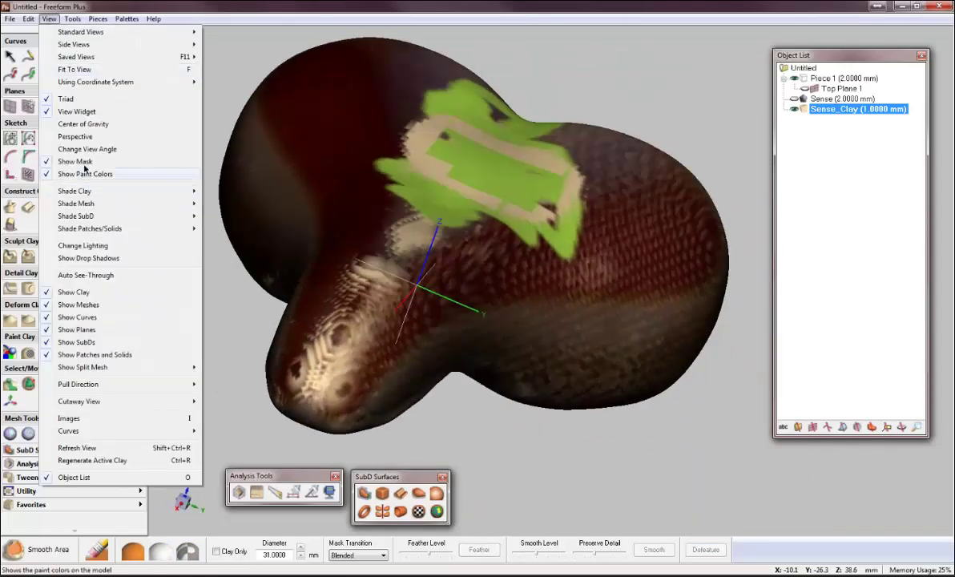
{"action": "left_click", "coordinate": [81, 177]}
{"action": "mouse_move", "coordinate": [510, 203]}
{"action": "middle_mouse_down"}
{"action": "mouse_move", "coordinate": [614, 199]}
{"action": "mouse_move", "coordinate": [615, 118]}
{"action": "mouse_move", "coordinate": [486, 267]}
{"action": "mouse_move", "coordinate": [458, 274]}
{"action": "middle_mouse_up"}
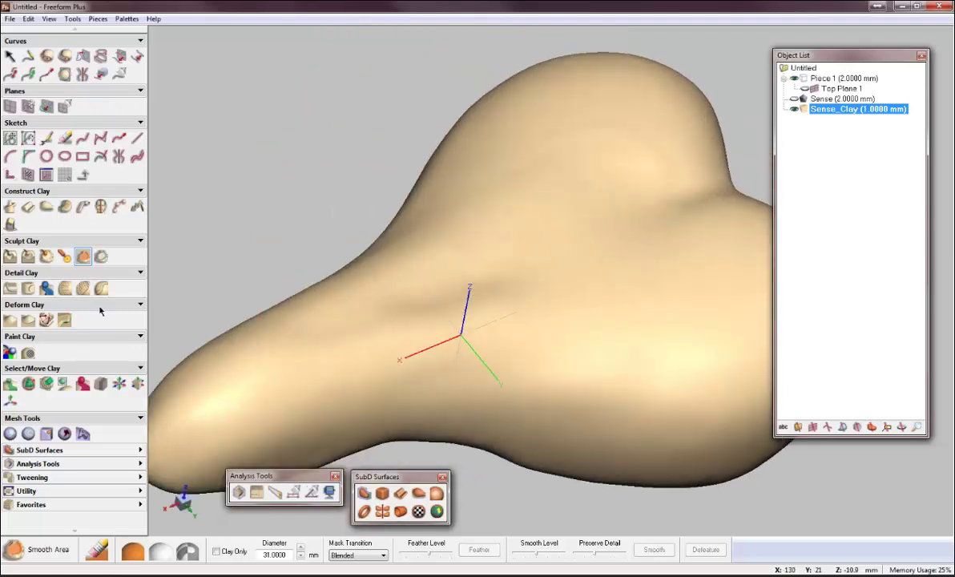
Carve a shallow groove along the saddle's centre line using Hot Wax in its push-down mode at a 32 mm tool size.
{"action": "left_click", "coordinate": [64, 255]}
{"action": "left_click", "coordinate": [284, 549]}
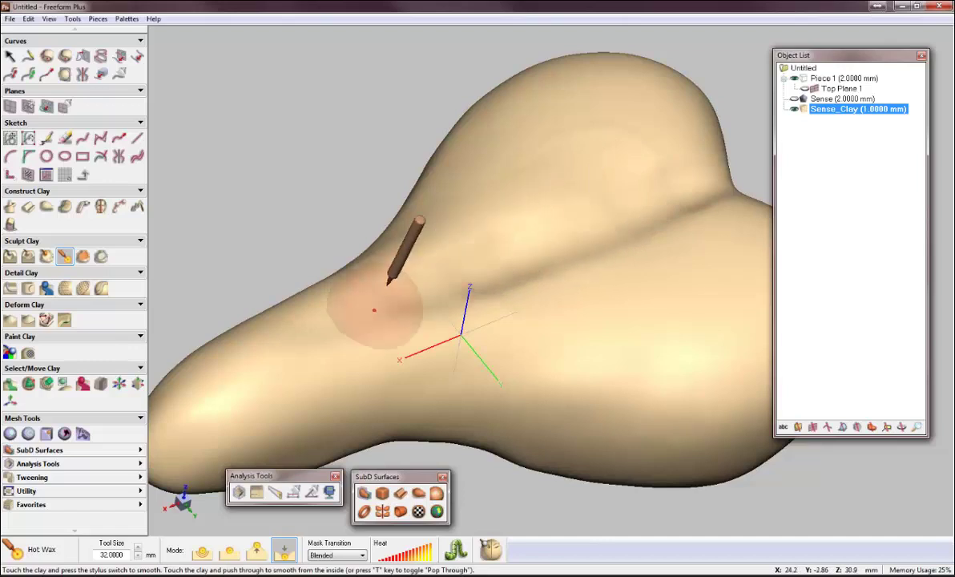
Smooth the groove along the saddle's centre line using Hot Wax in its smoothing mode, enlarging the tool size to 55 mm.
{"action": "key", "text": "plus"}
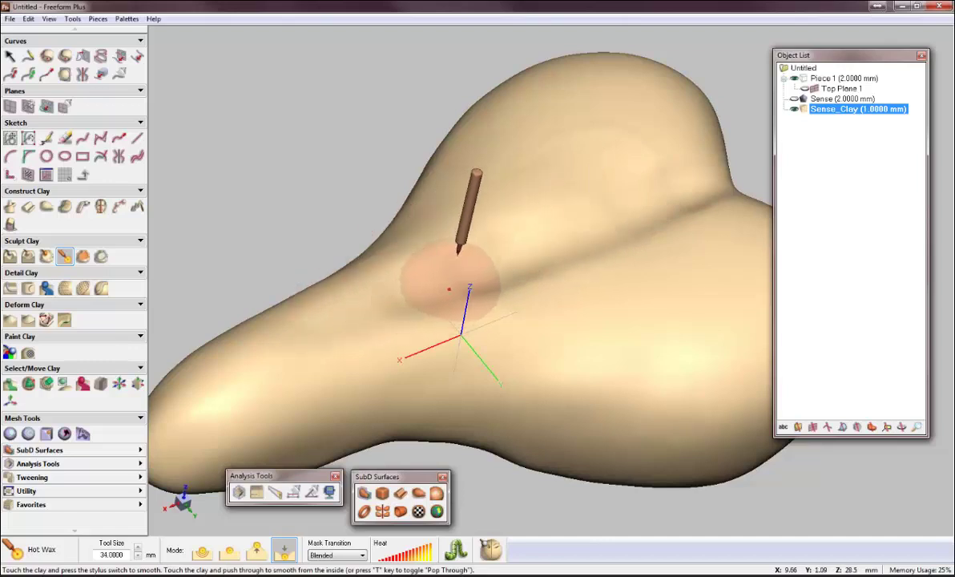
{"action": "key", "text": "bracketright"}
{"action": "key", "text": "bracketright"}
{"action": "key", "text": "bracketright"}
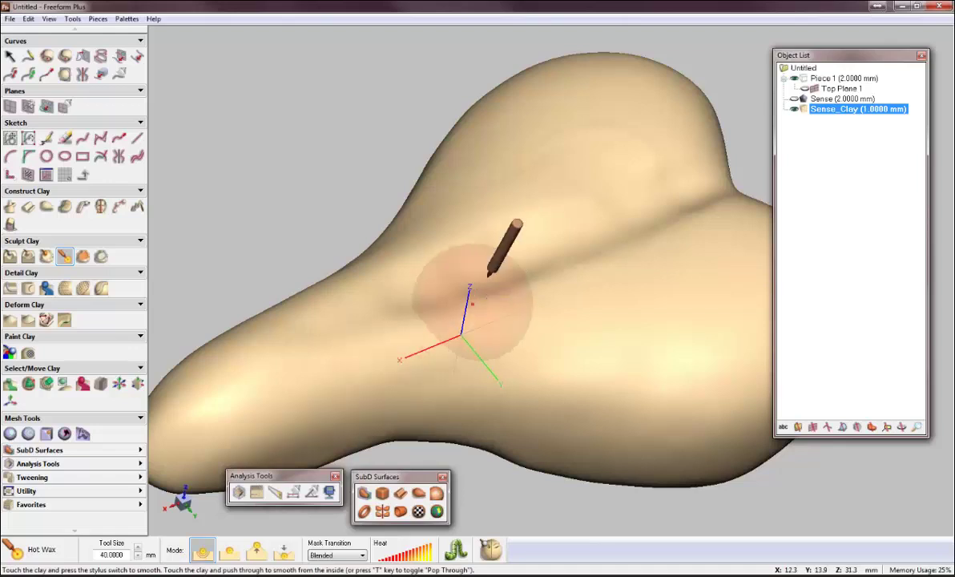
{"action": "key", "text": "plus"}
{"action": "key", "text": "plus"}
{"action": "key", "text": "plus"}
{"action": "key", "text": "plus"}
{"action": "key", "text": "plus"}
{"action": "key", "text": "plus"}
{"action": "key", "text": "plus"}
{"action": "key", "text": "plus"}
{"action": "key", "text": "plus"}
{"action": "key", "text": "plus"}
{"action": "key", "text": "plus"}
{"action": "key", "text": "plus"}
{"action": "key", "text": "plus"}
{"action": "key", "text": "plus"}
{"action": "key", "text": "plus"}
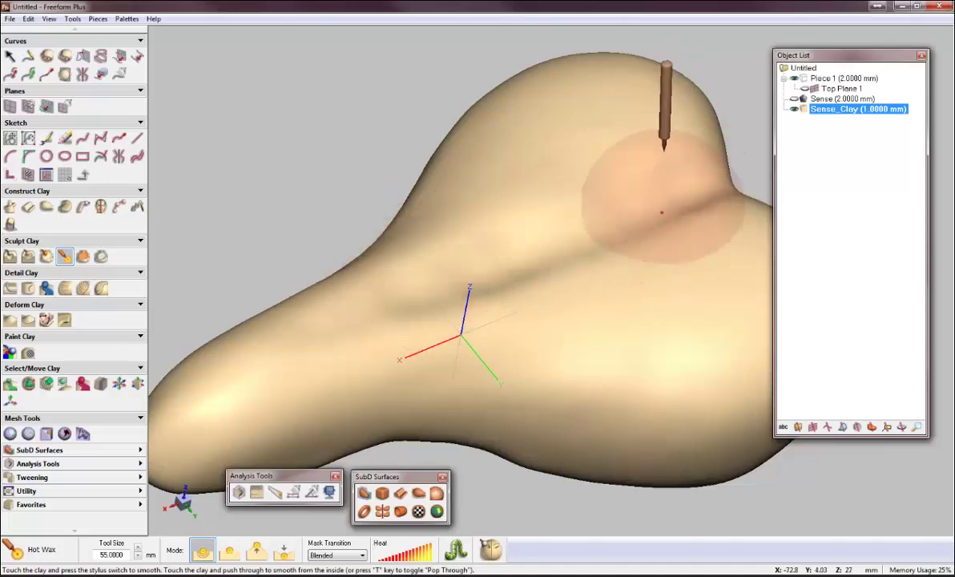
{"action": "middle_click_drag", "start_coordinate": [661, 213], "coordinate": [458, 249]}
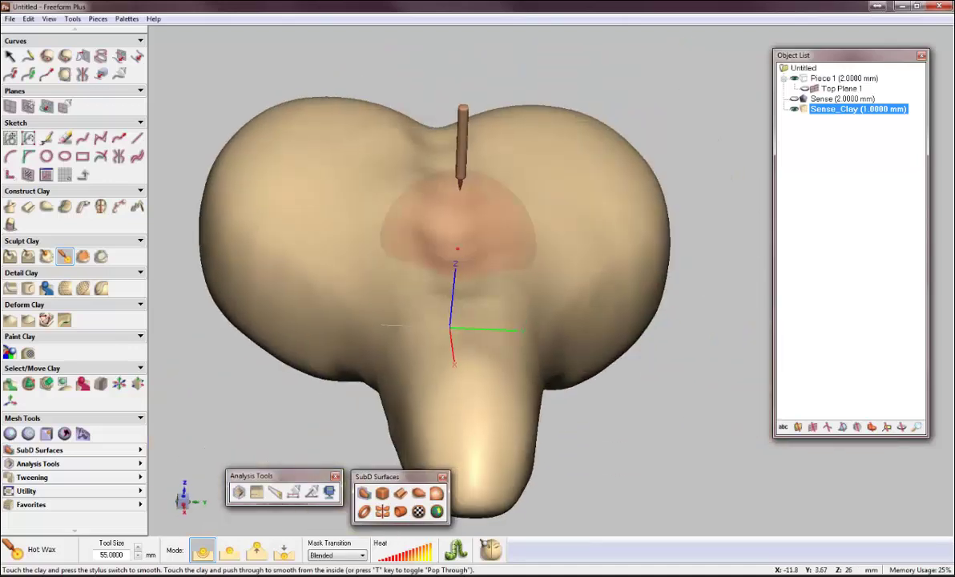
{"action": "mouse_move", "coordinate": [462, 188]}
{"action": "right_mouse_down"}
{"action": "mouse_move", "coordinate": [565, 213]}
{"action": "mouse_move", "coordinate": [634, 212]}
{"action": "right_mouse_up"}
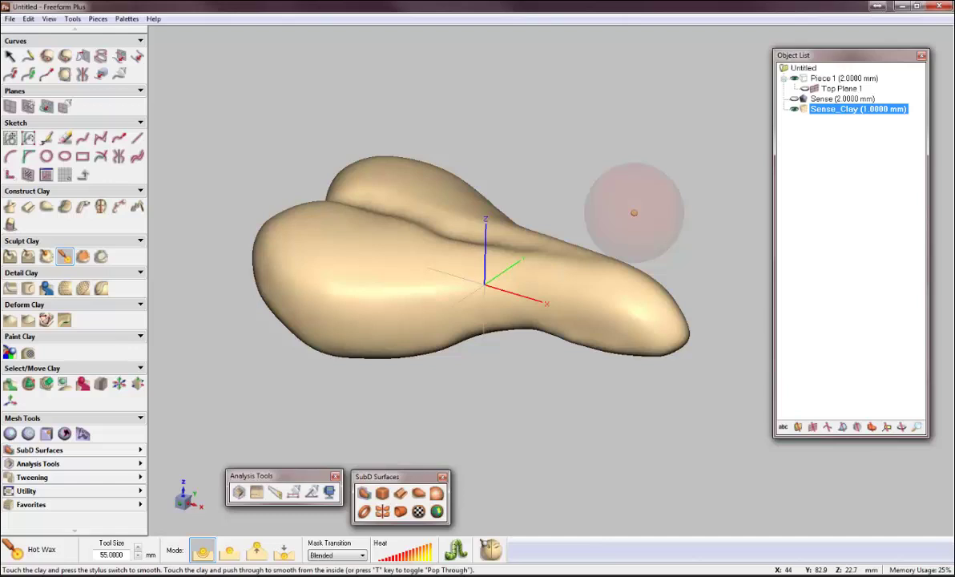
Review the file types supported for importing a model, and leave without importing anything.
{"action": "left_click", "coordinate": [9, 19]}
{"action": "left_click", "coordinate": [48, 116]}
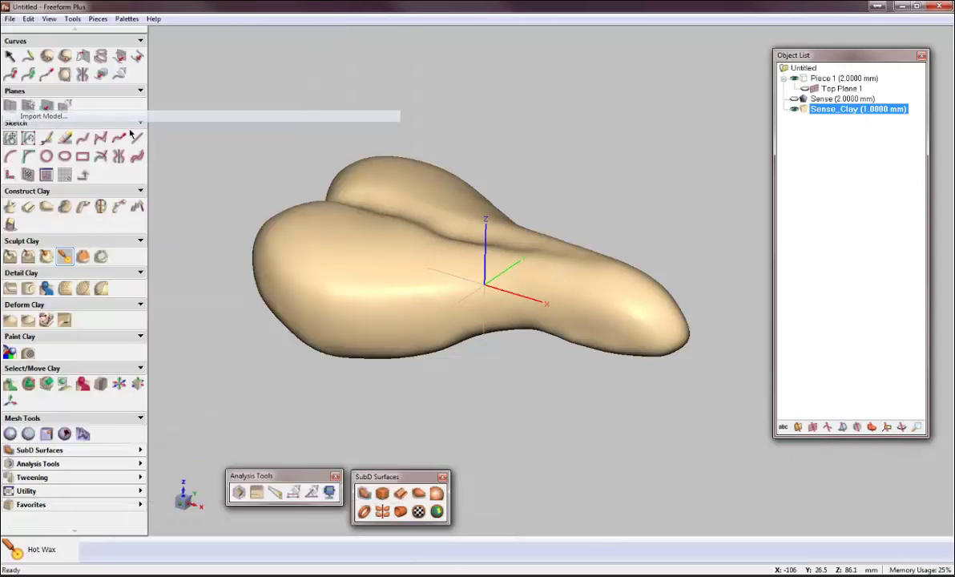
{"action": "left_click", "coordinate": [542, 383]}
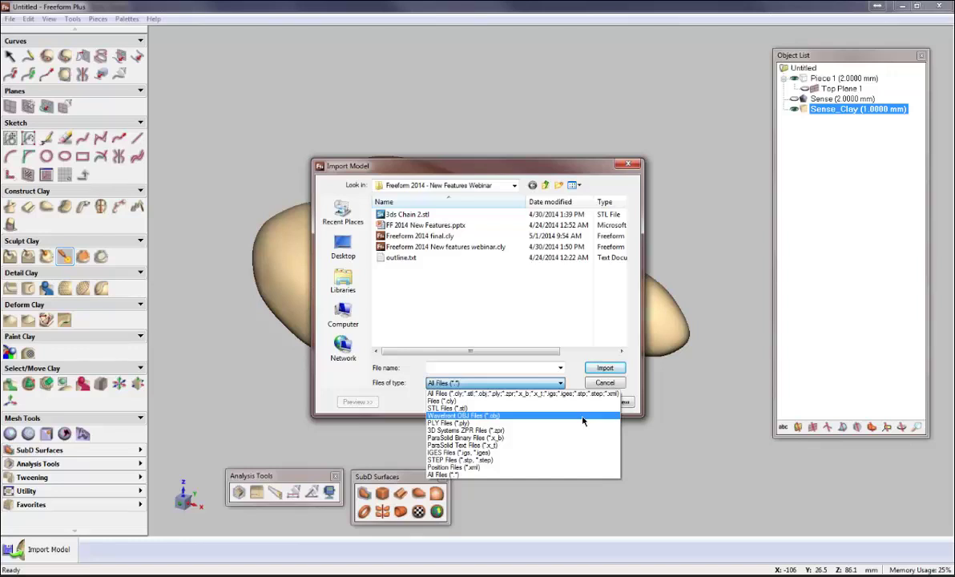
{"action": "left_click", "coordinate": [229, 88]}
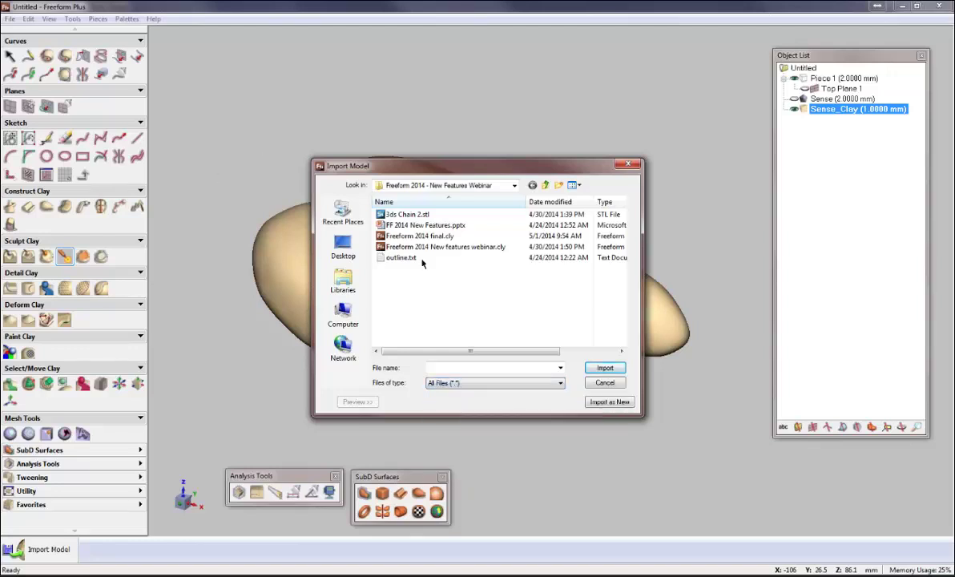
{"action": "left_click", "coordinate": [606, 382]}
Examine the set of available SubD Surfaces tools, including Paint SubD.
{"action": "left_click", "coordinate": [91, 452]}
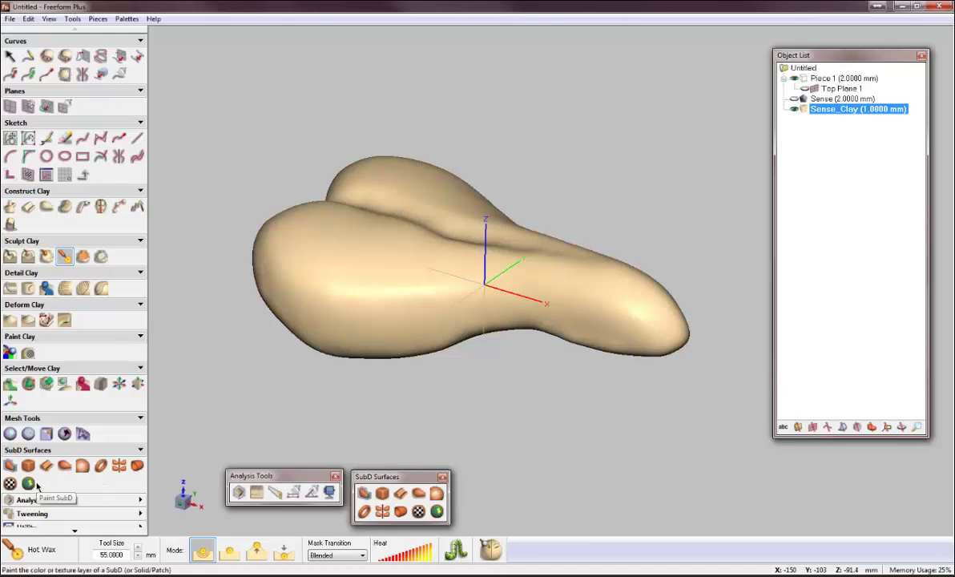
{"action": "left_click", "coordinate": [67, 452]}
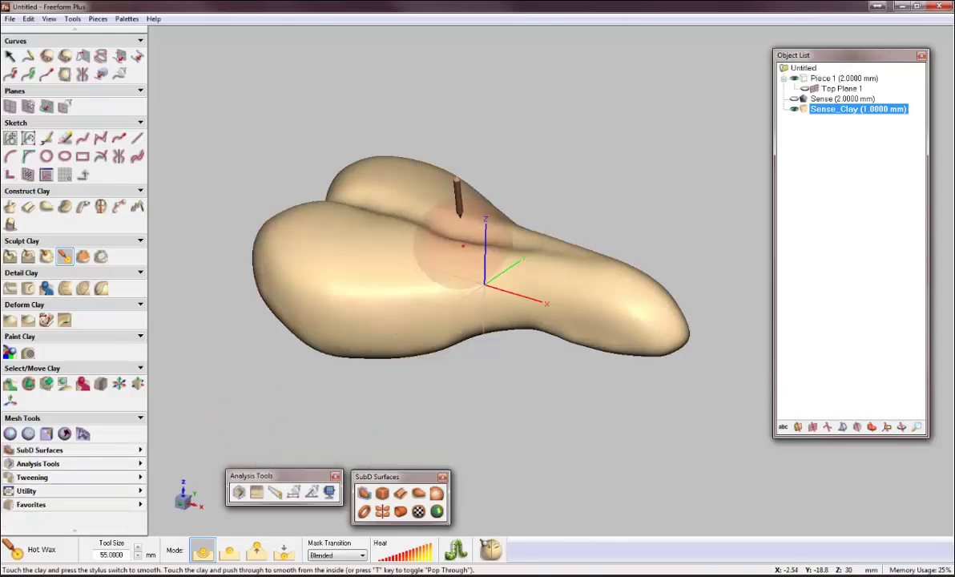